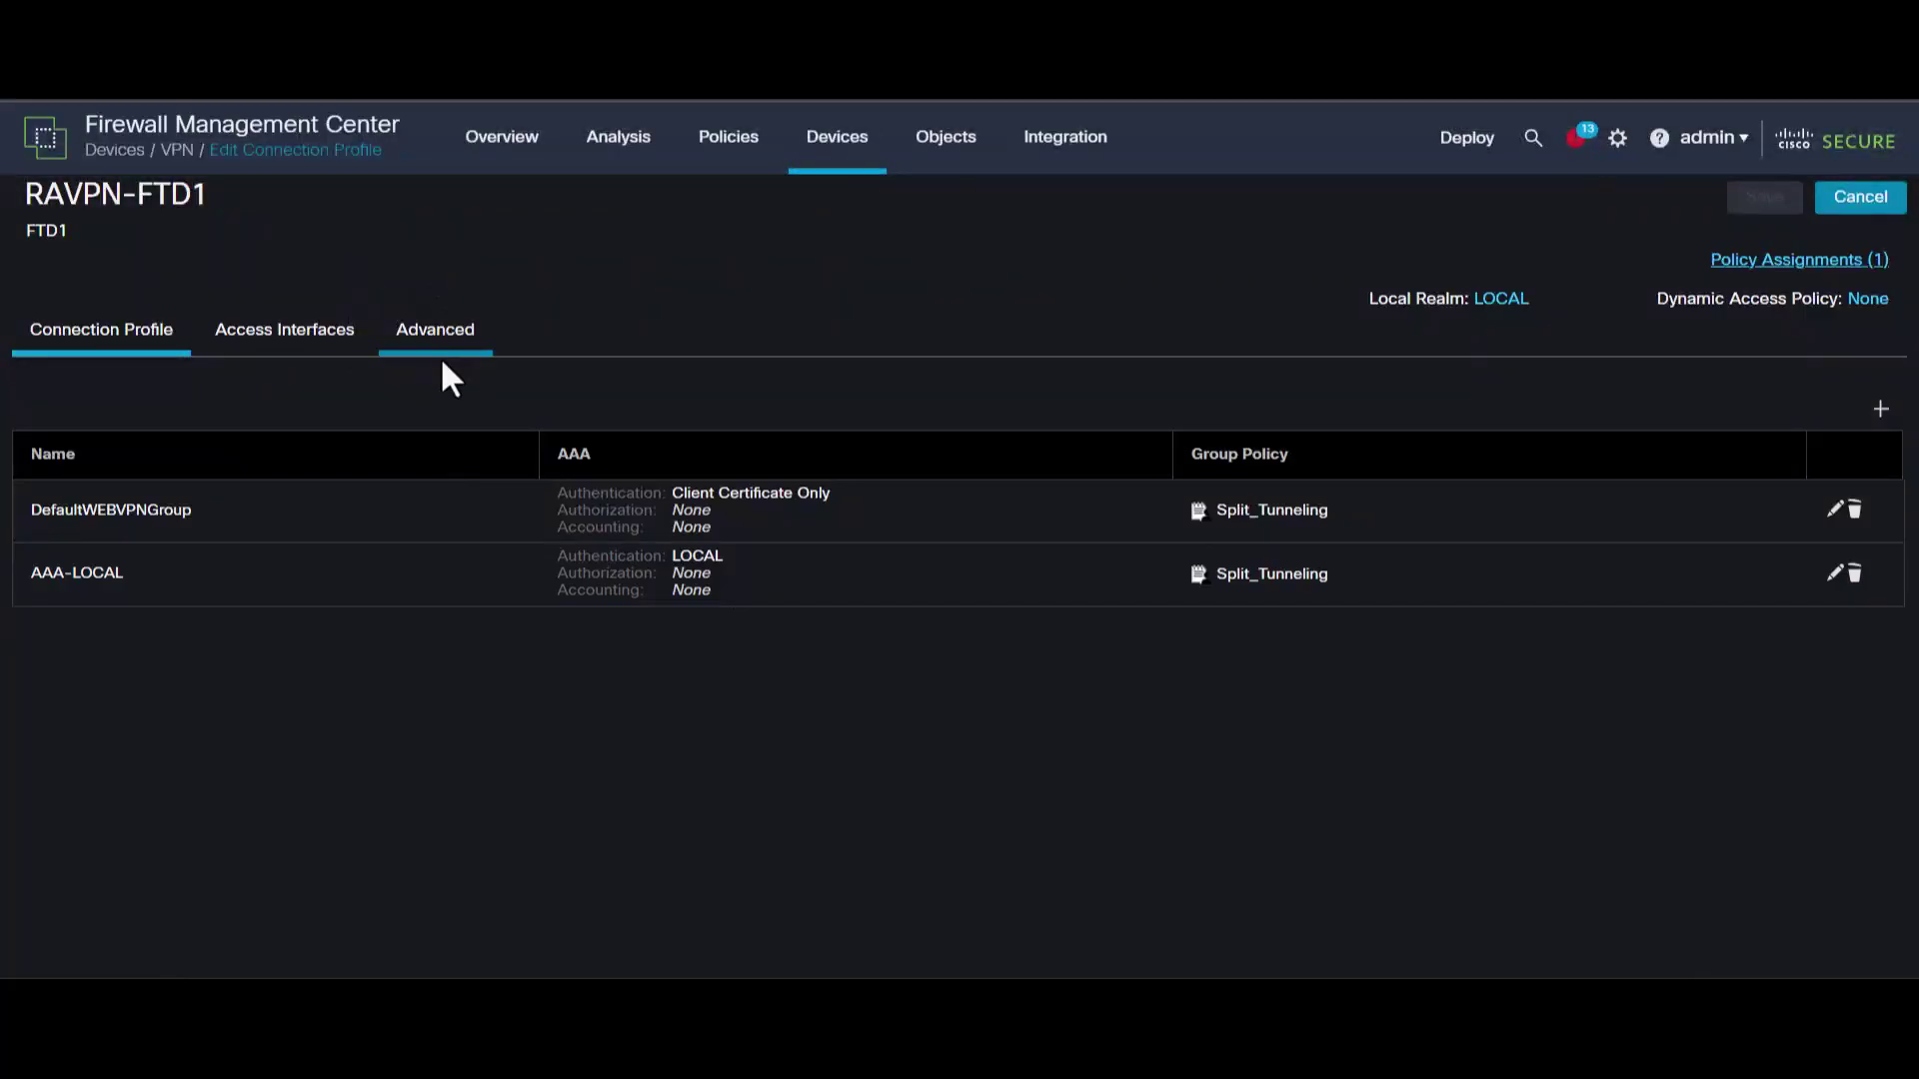
Enable rule-based certificate-to-profile matching and start a new certificate map named Cert-Mapping
click(435, 335)
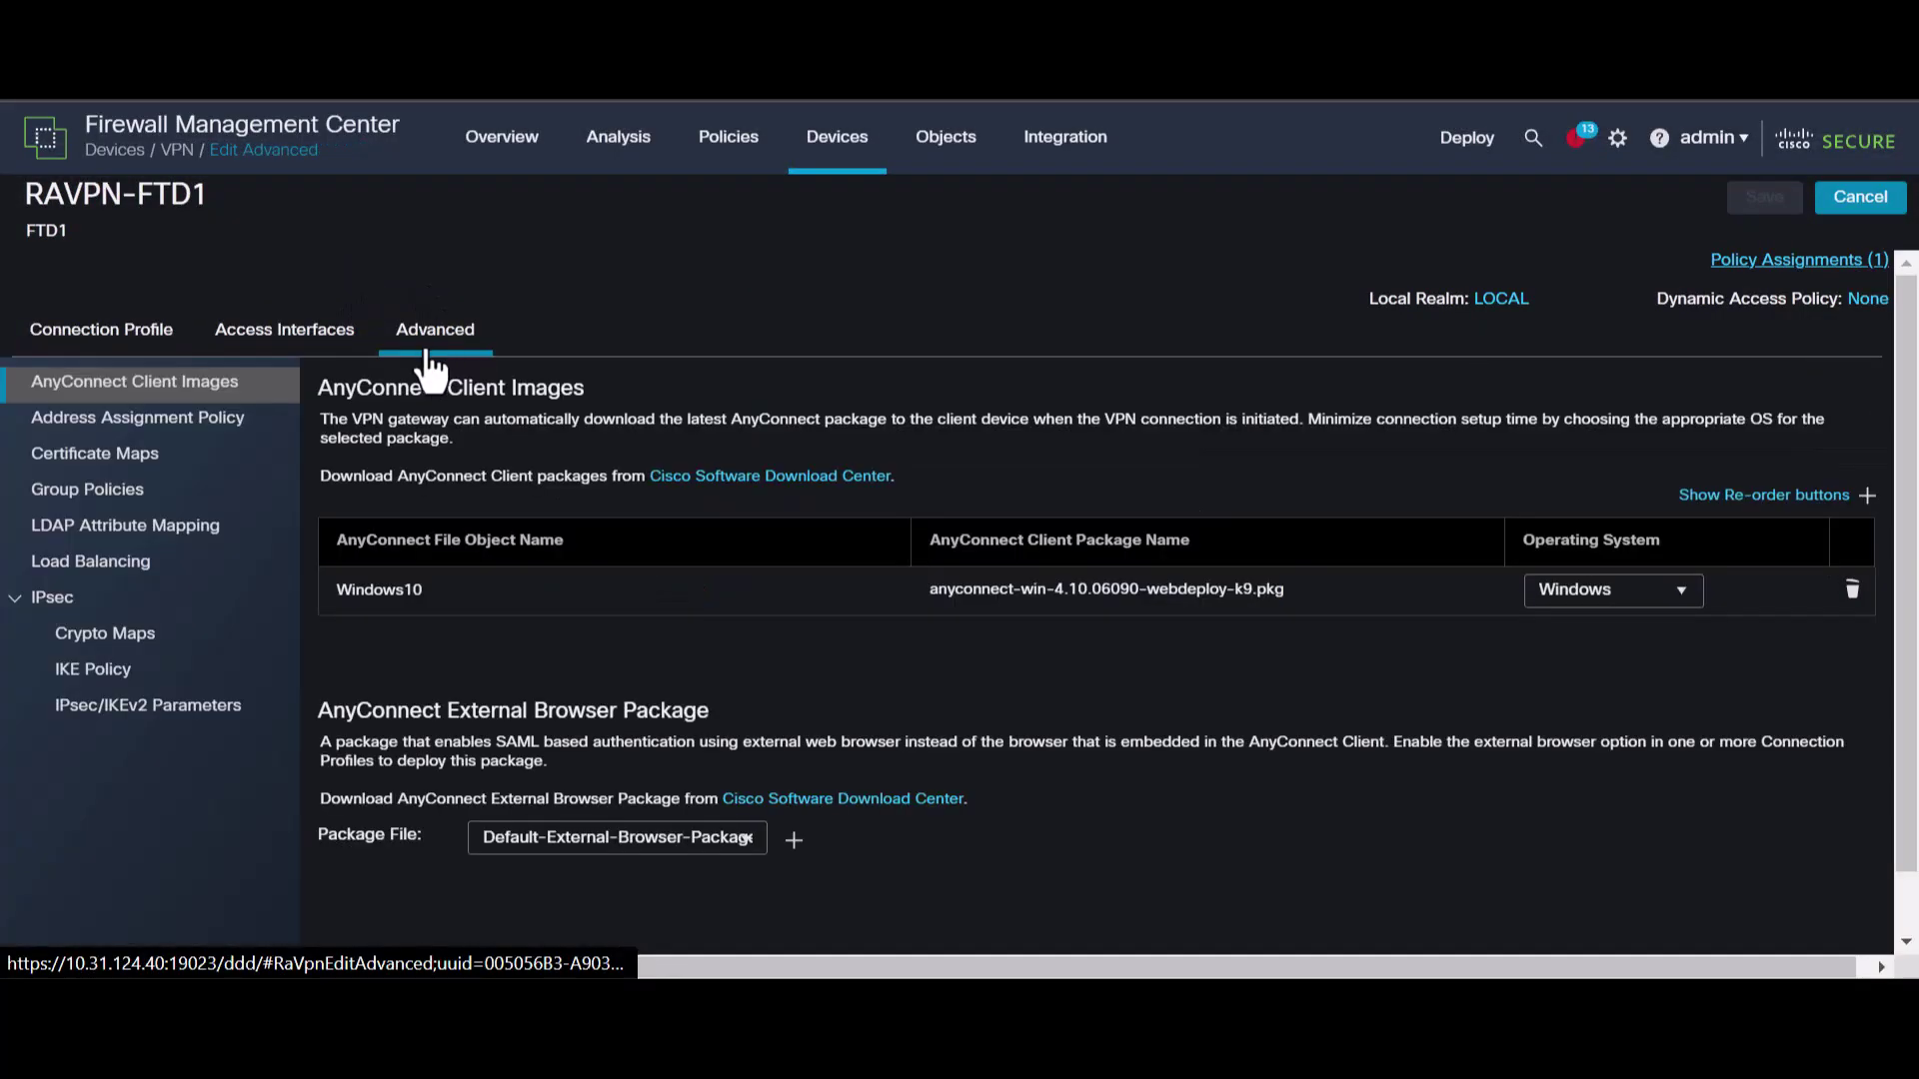
click(125, 456)
click(348, 473)
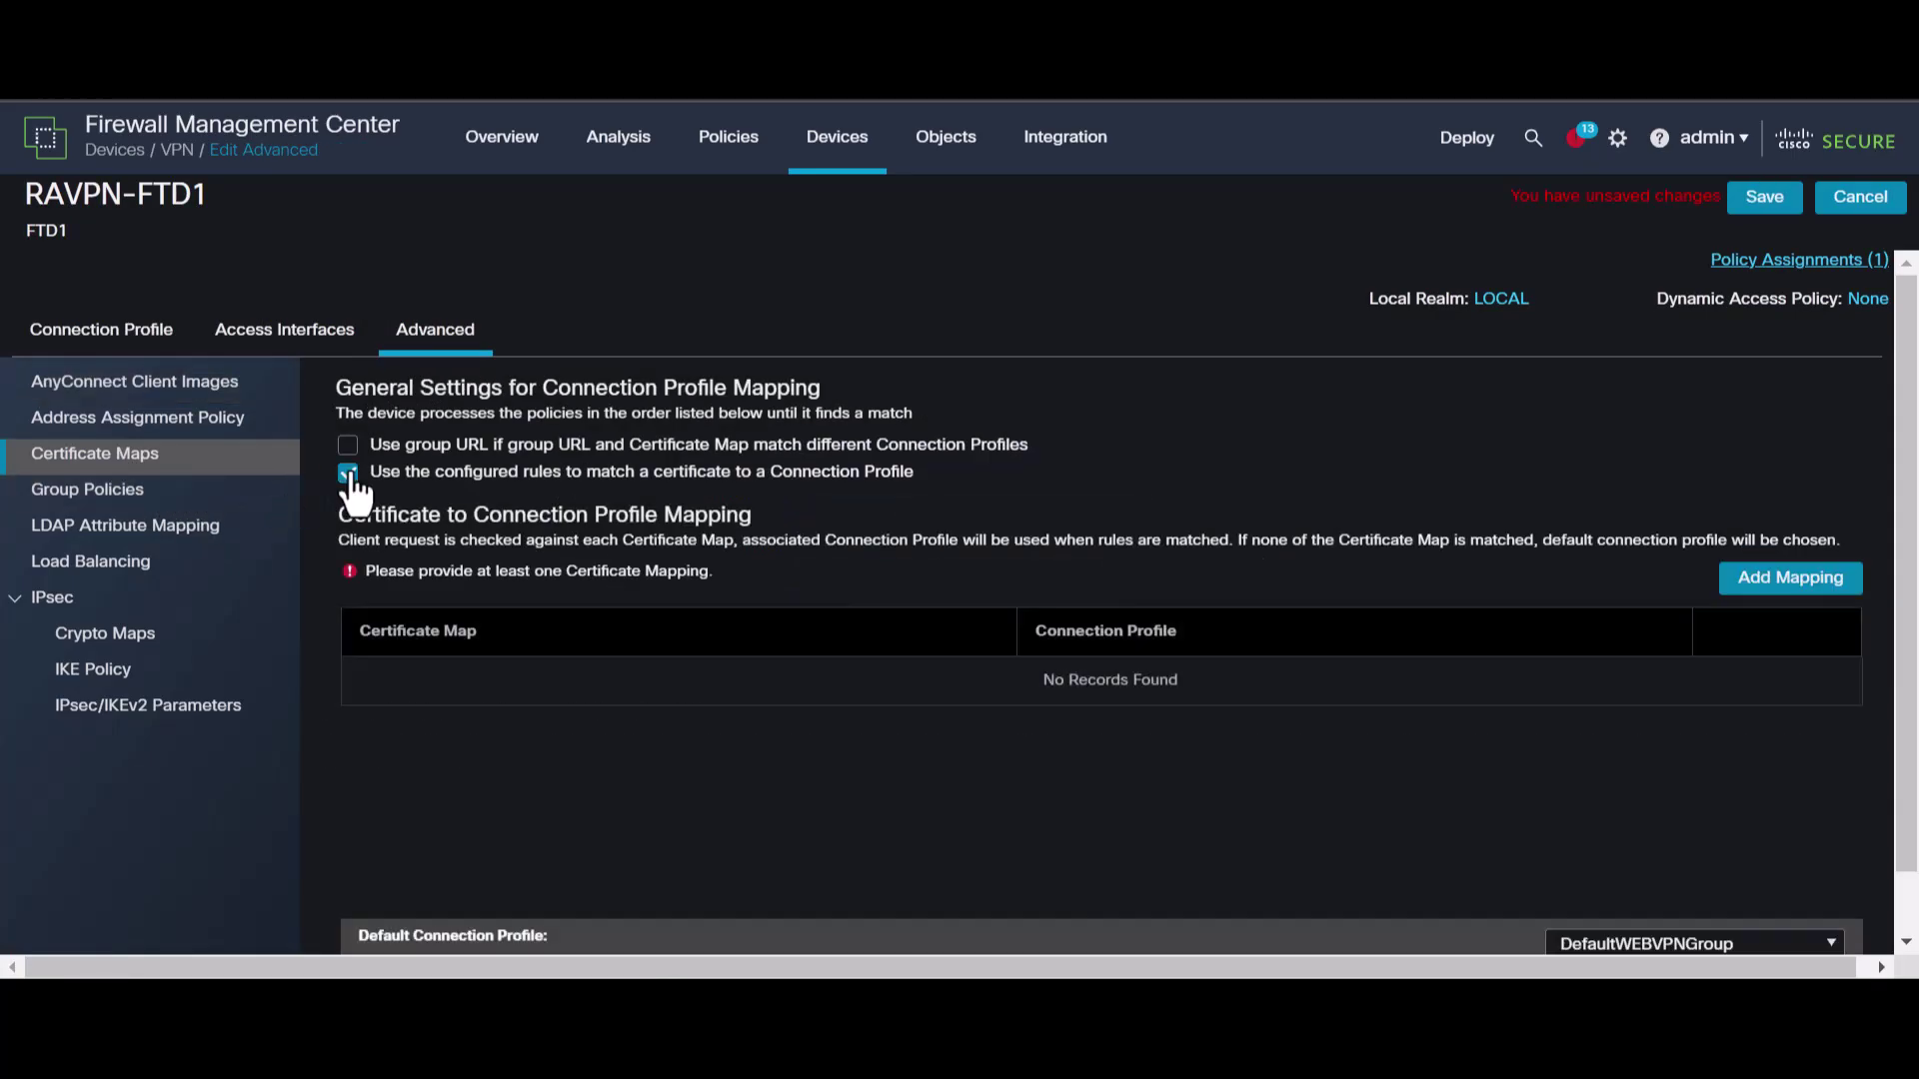
click(1815, 585)
click(1044, 542)
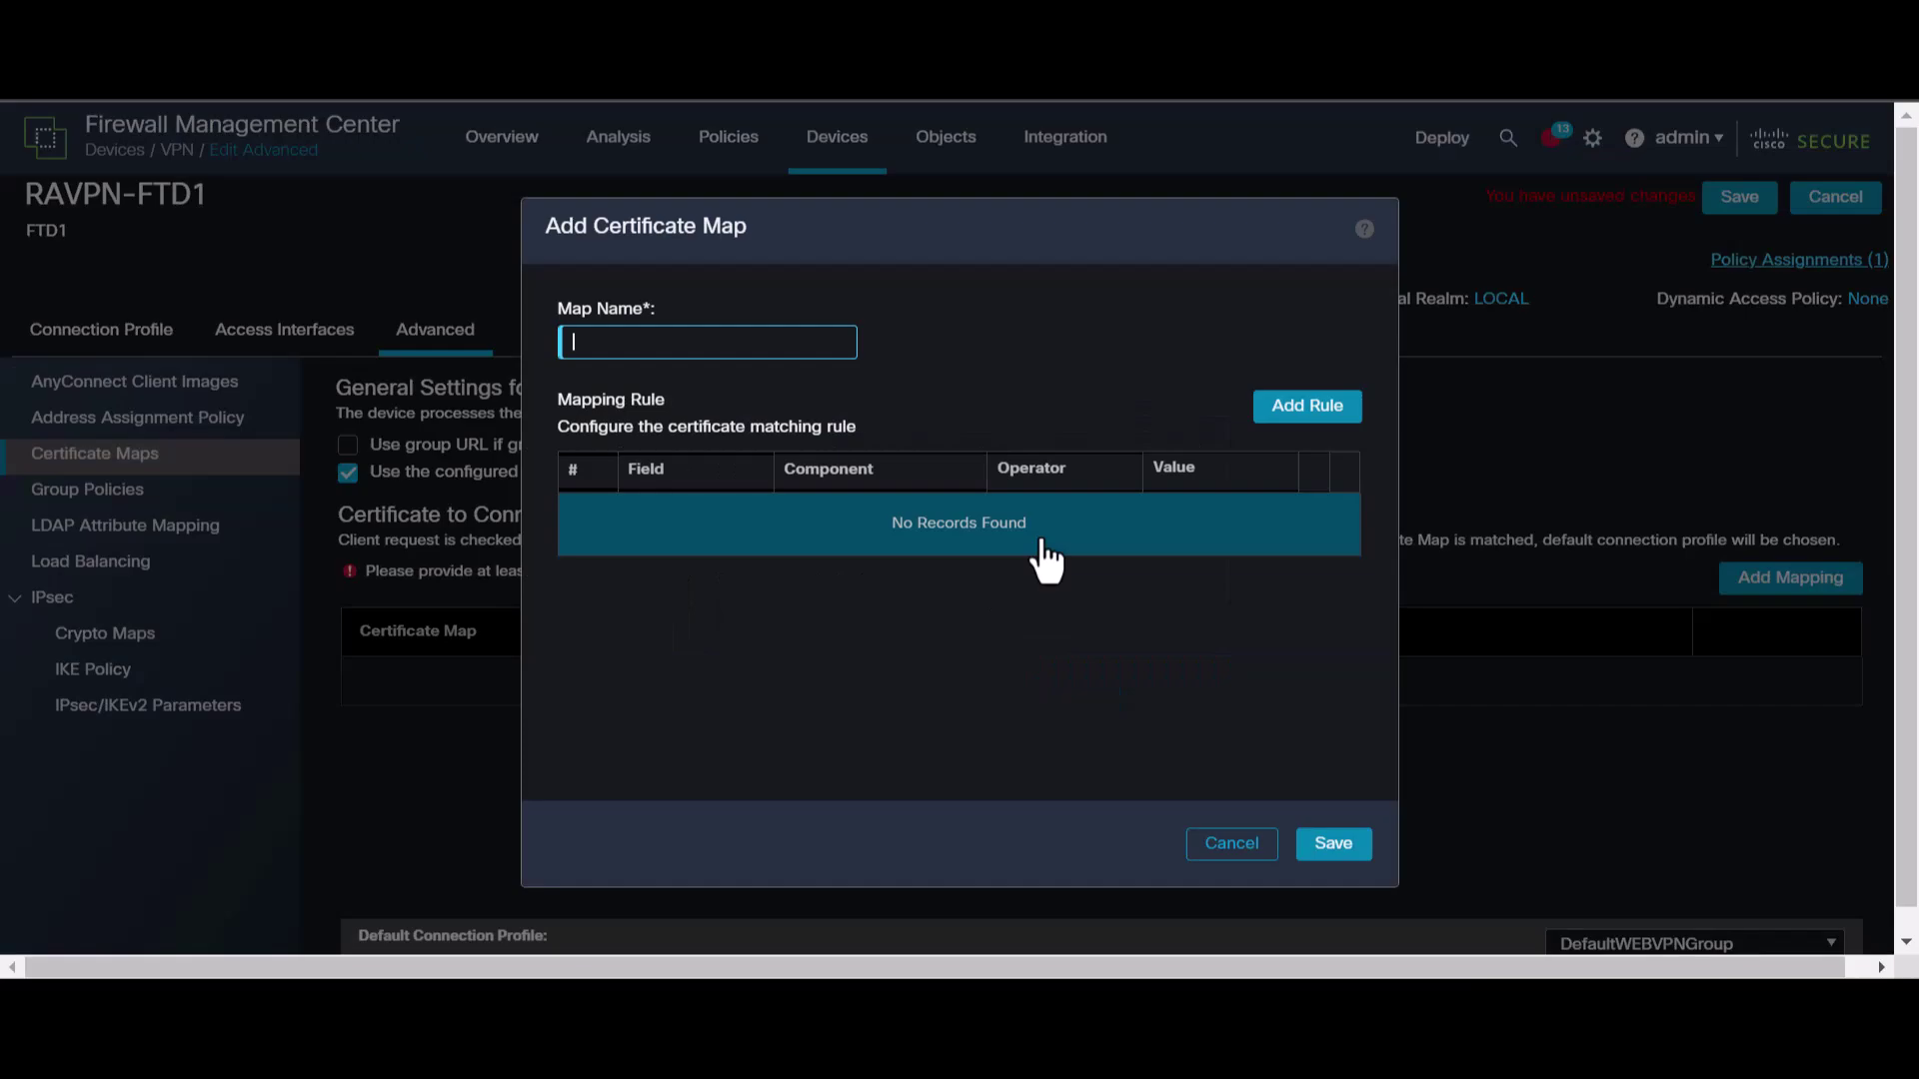
text(Cert-Mapping)
Add an Issuer CN Equals RootR1_CA rule to Cert-Mapping and save the map
click(1290, 410)
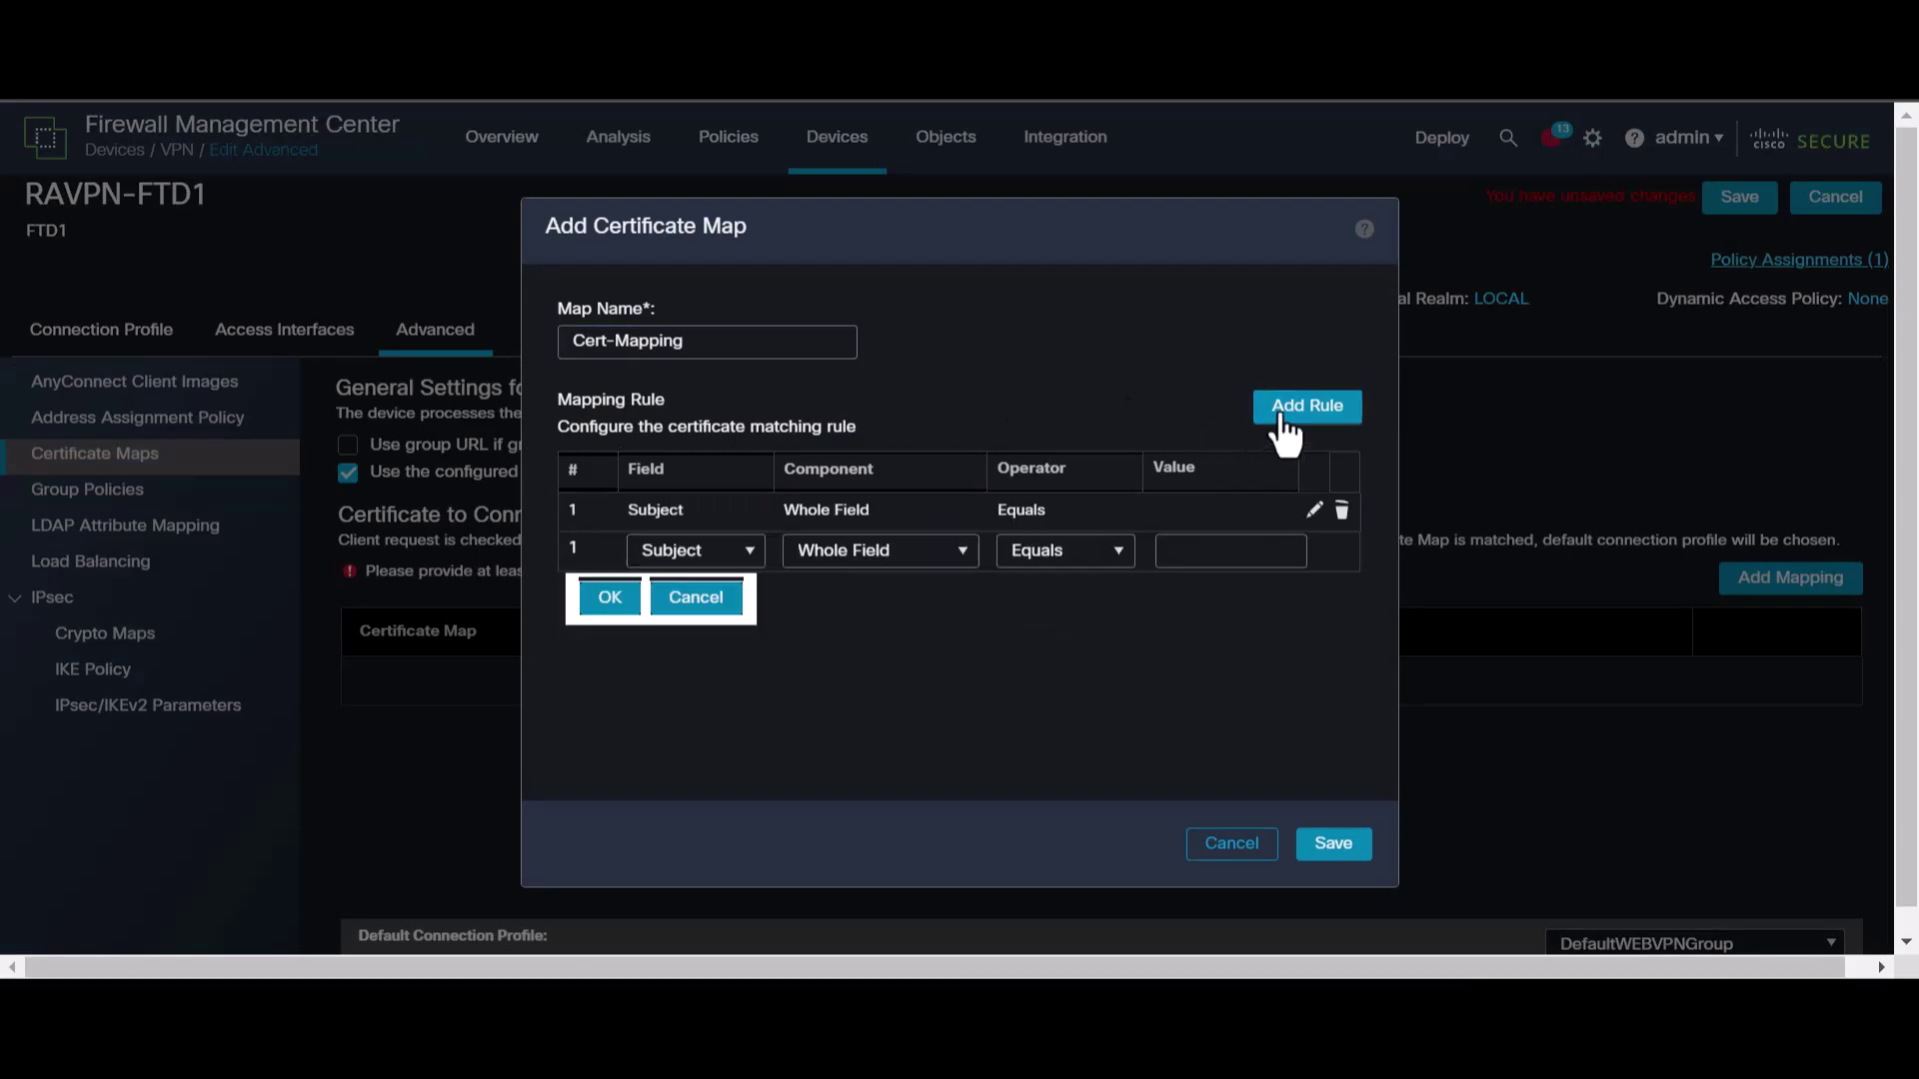
click(749, 555)
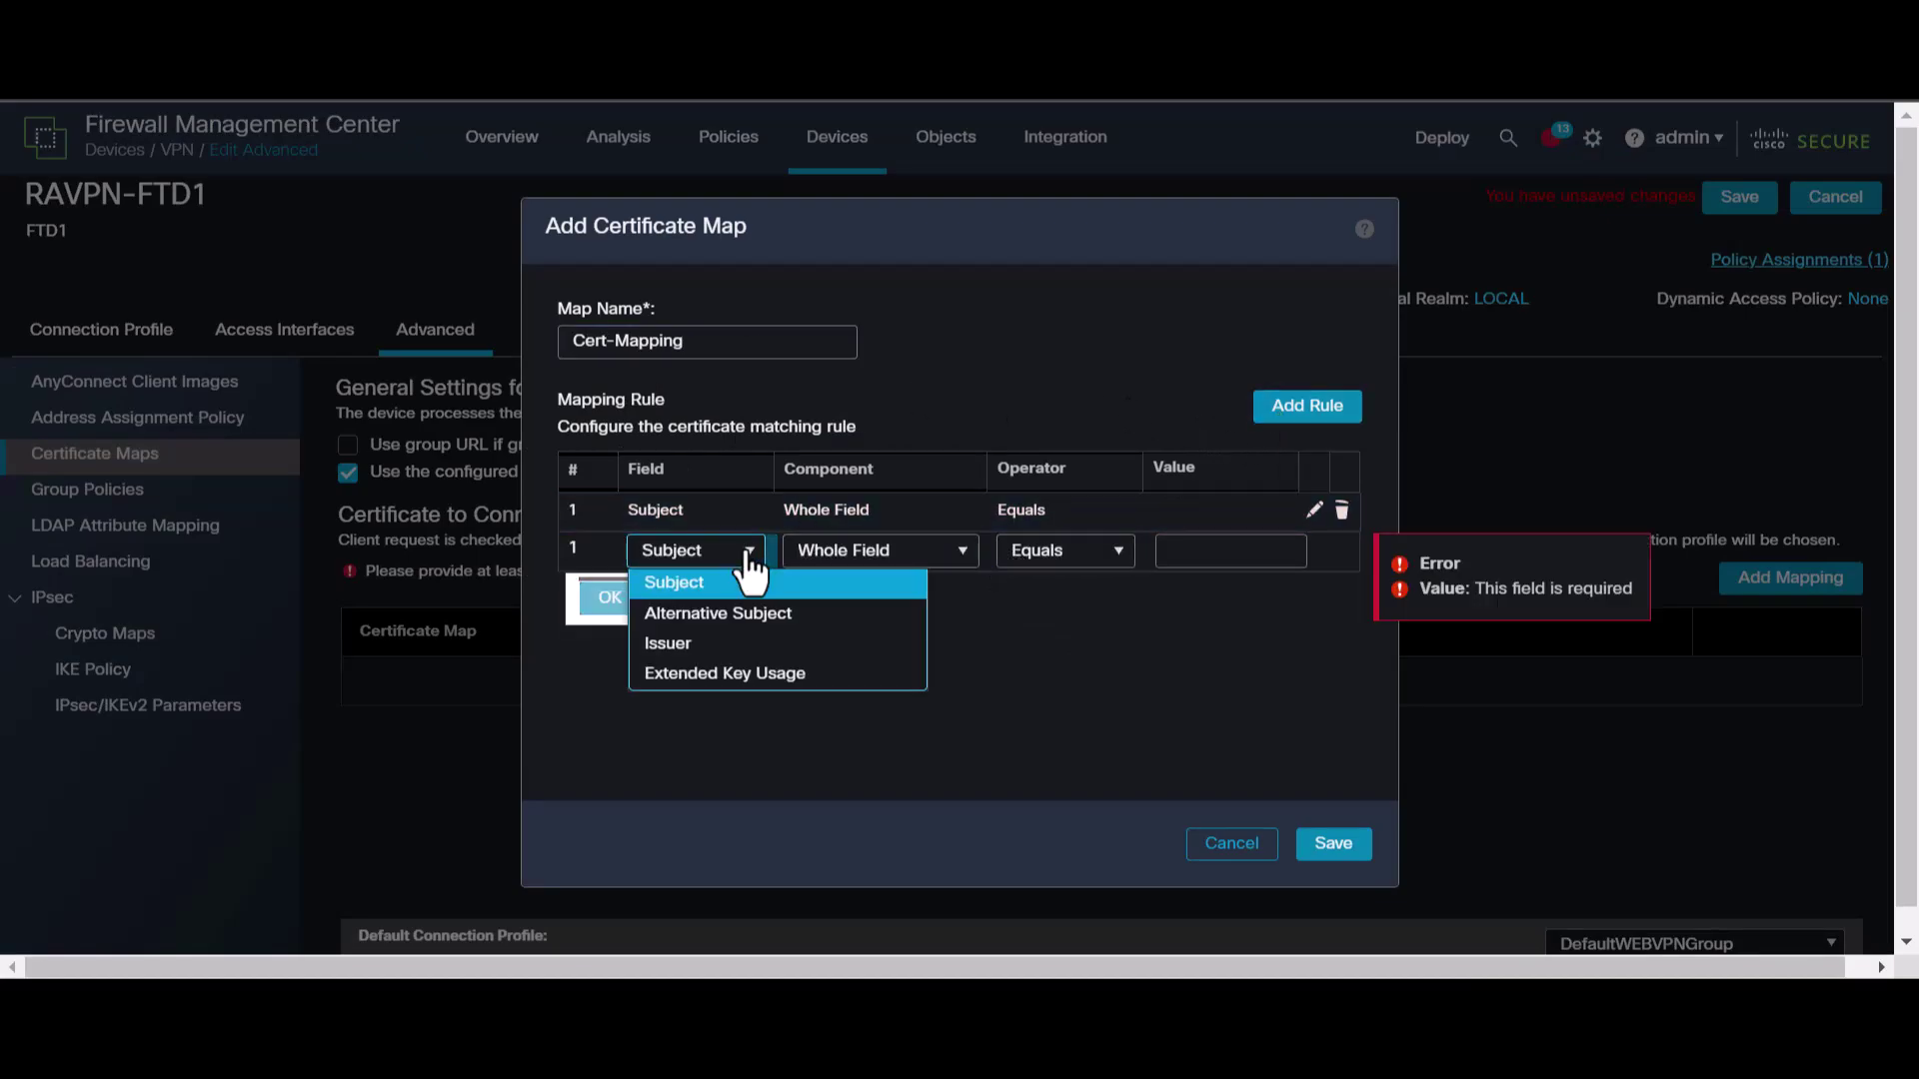
click(751, 558)
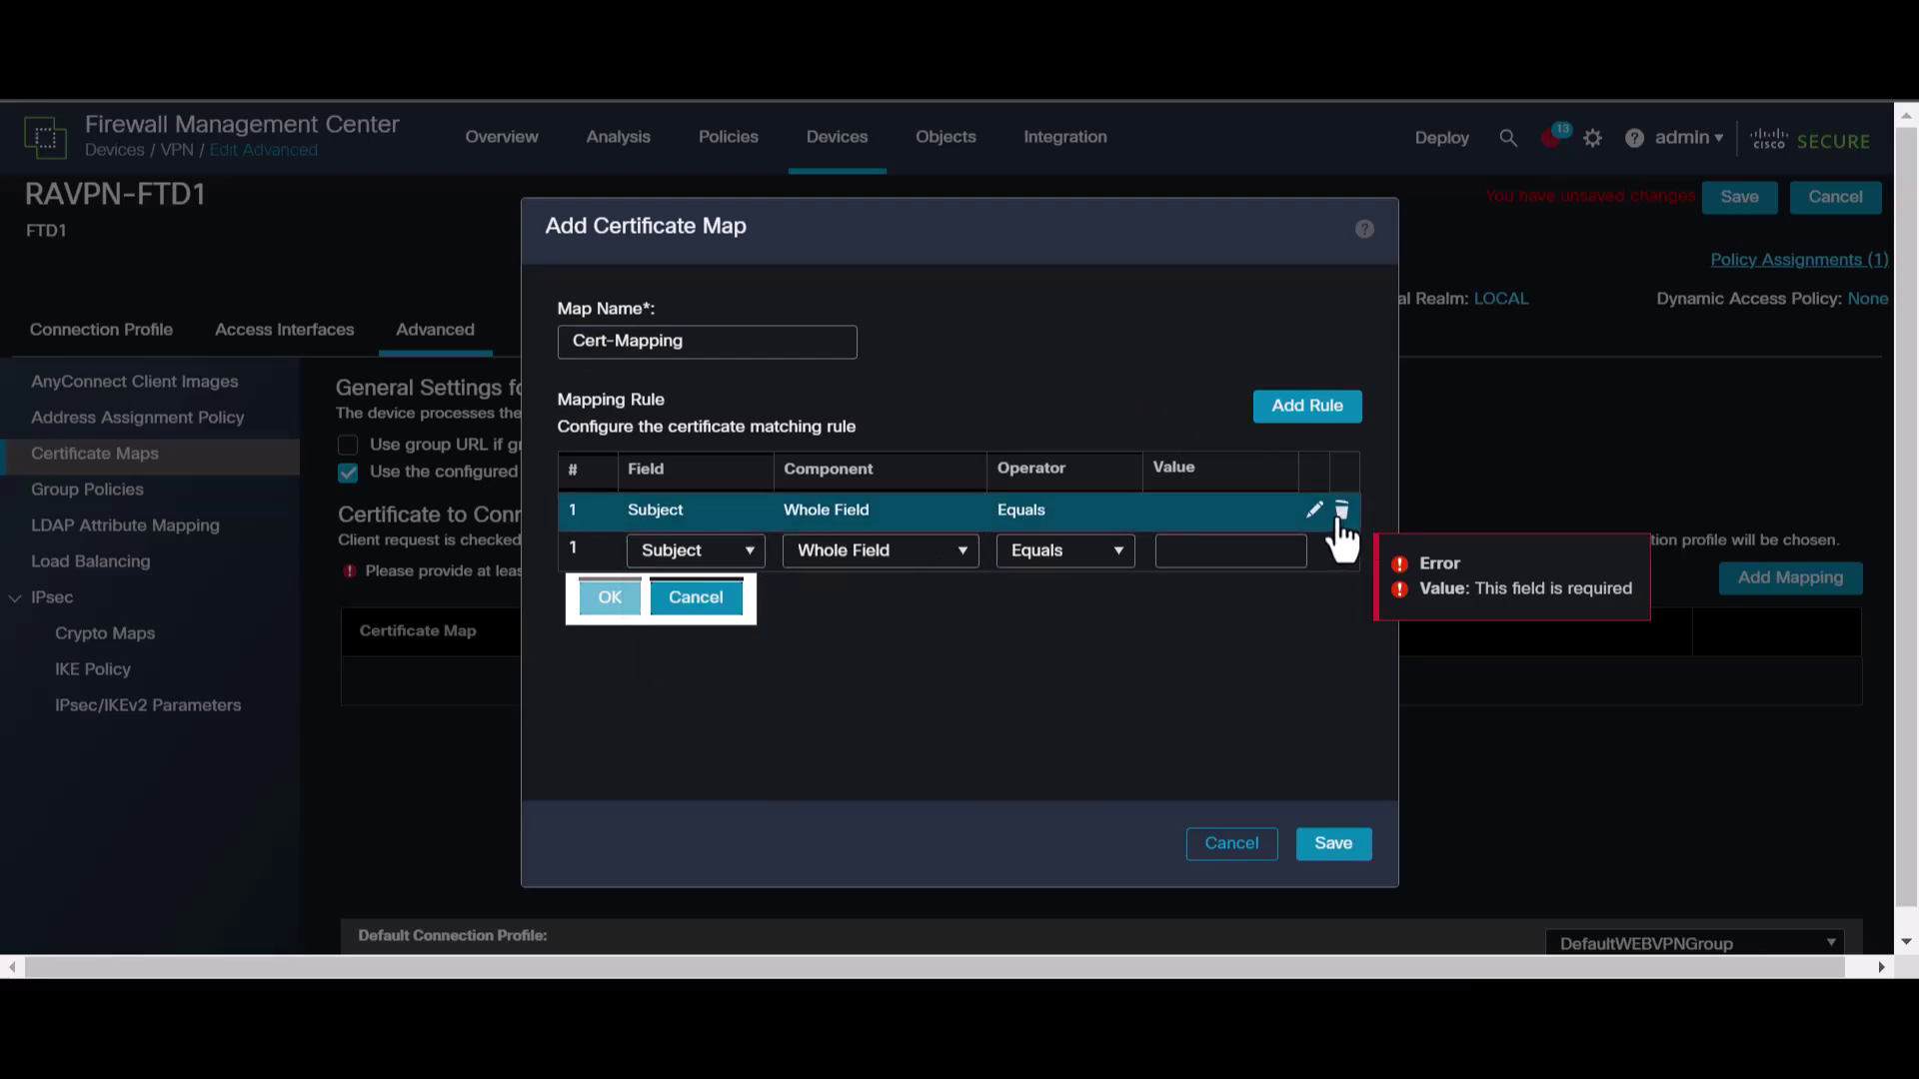
click(746, 560)
click(714, 643)
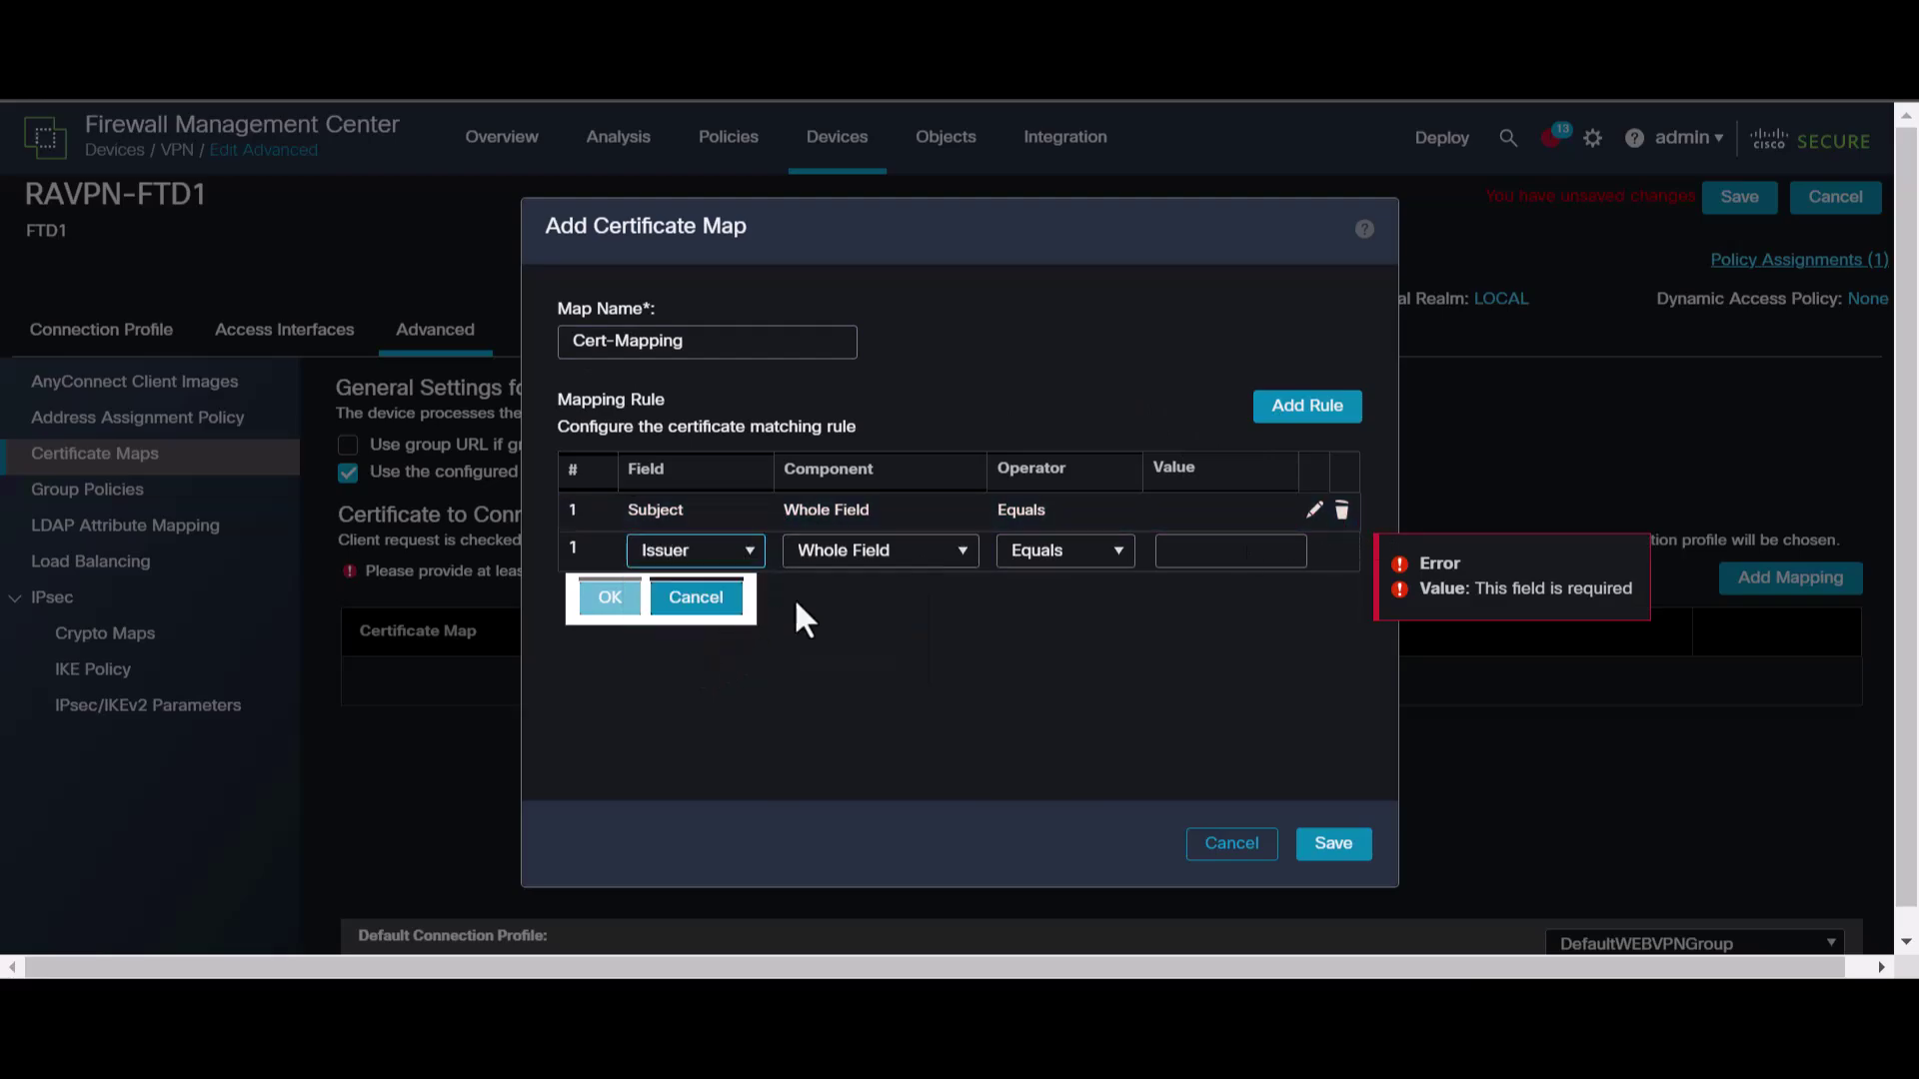
click(963, 560)
click(890, 642)
click(1187, 555)
text(RootR1_CA)
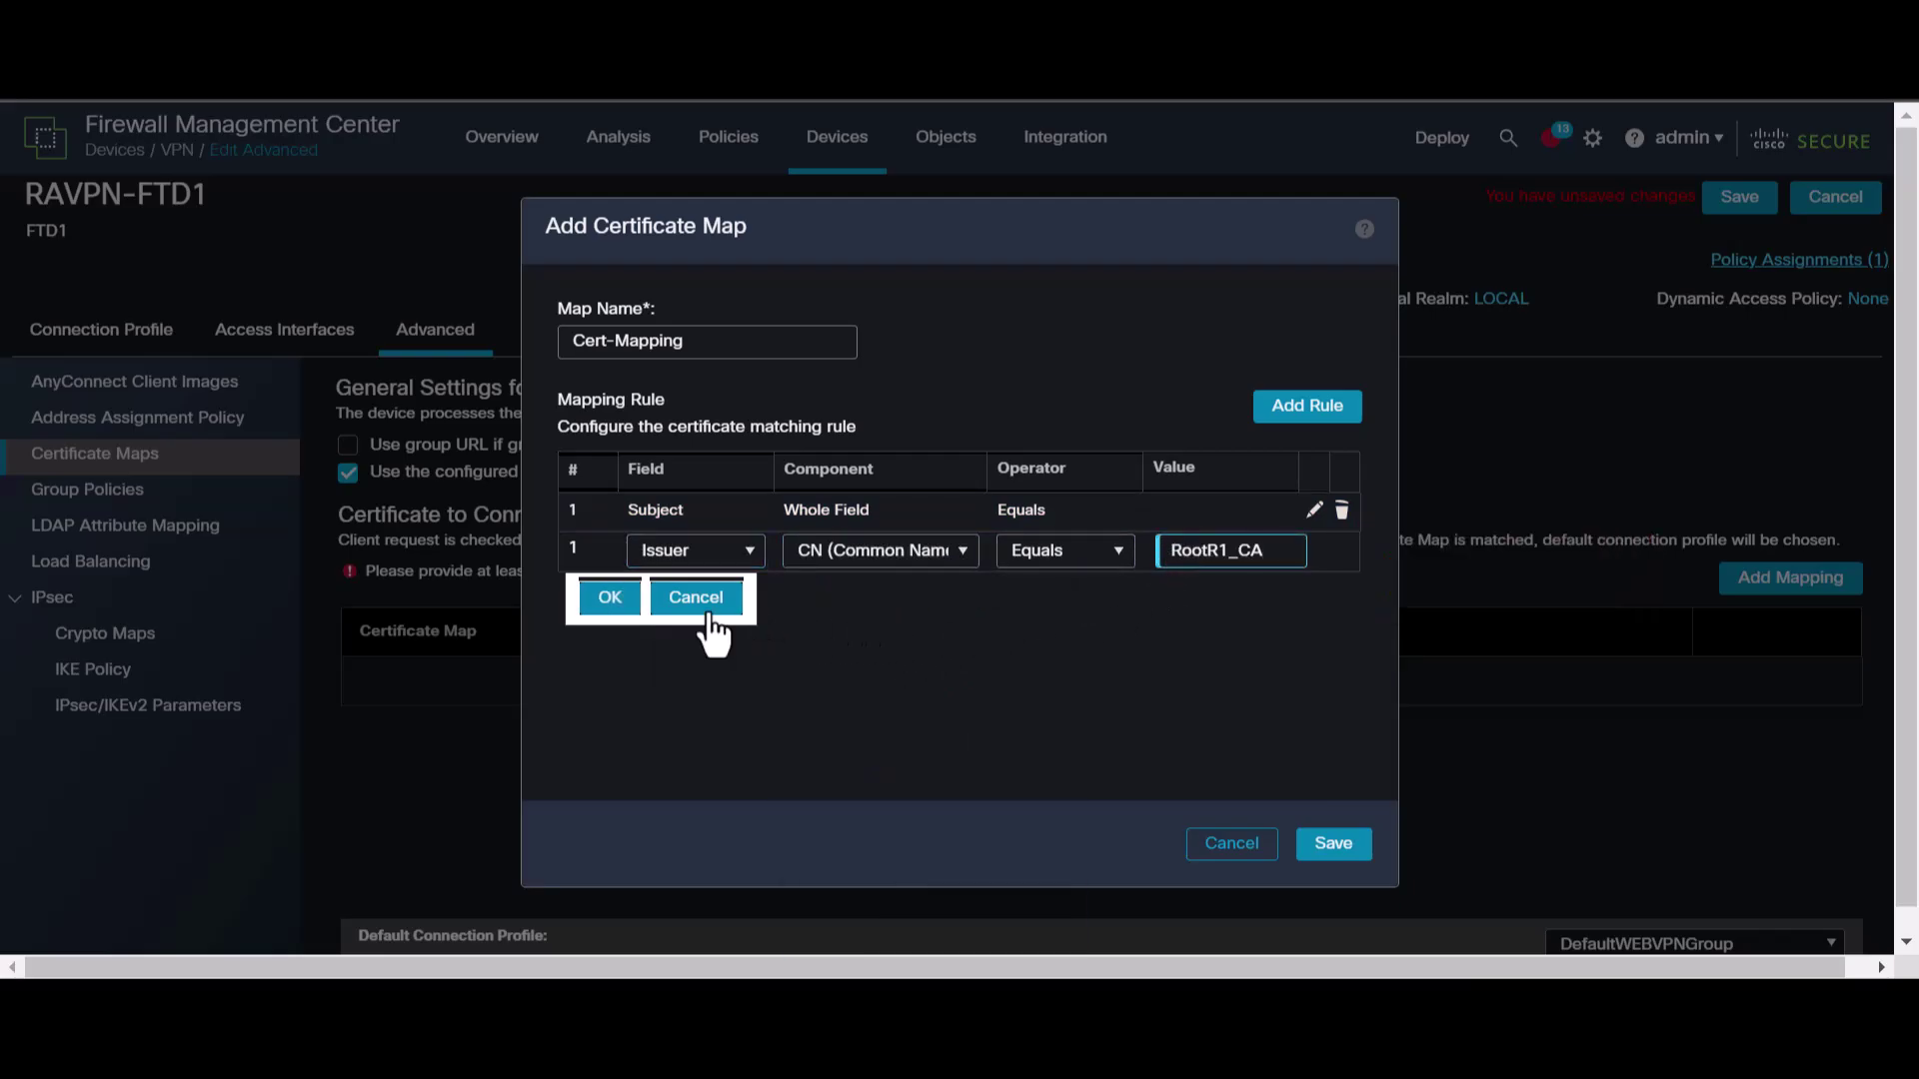
click(612, 600)
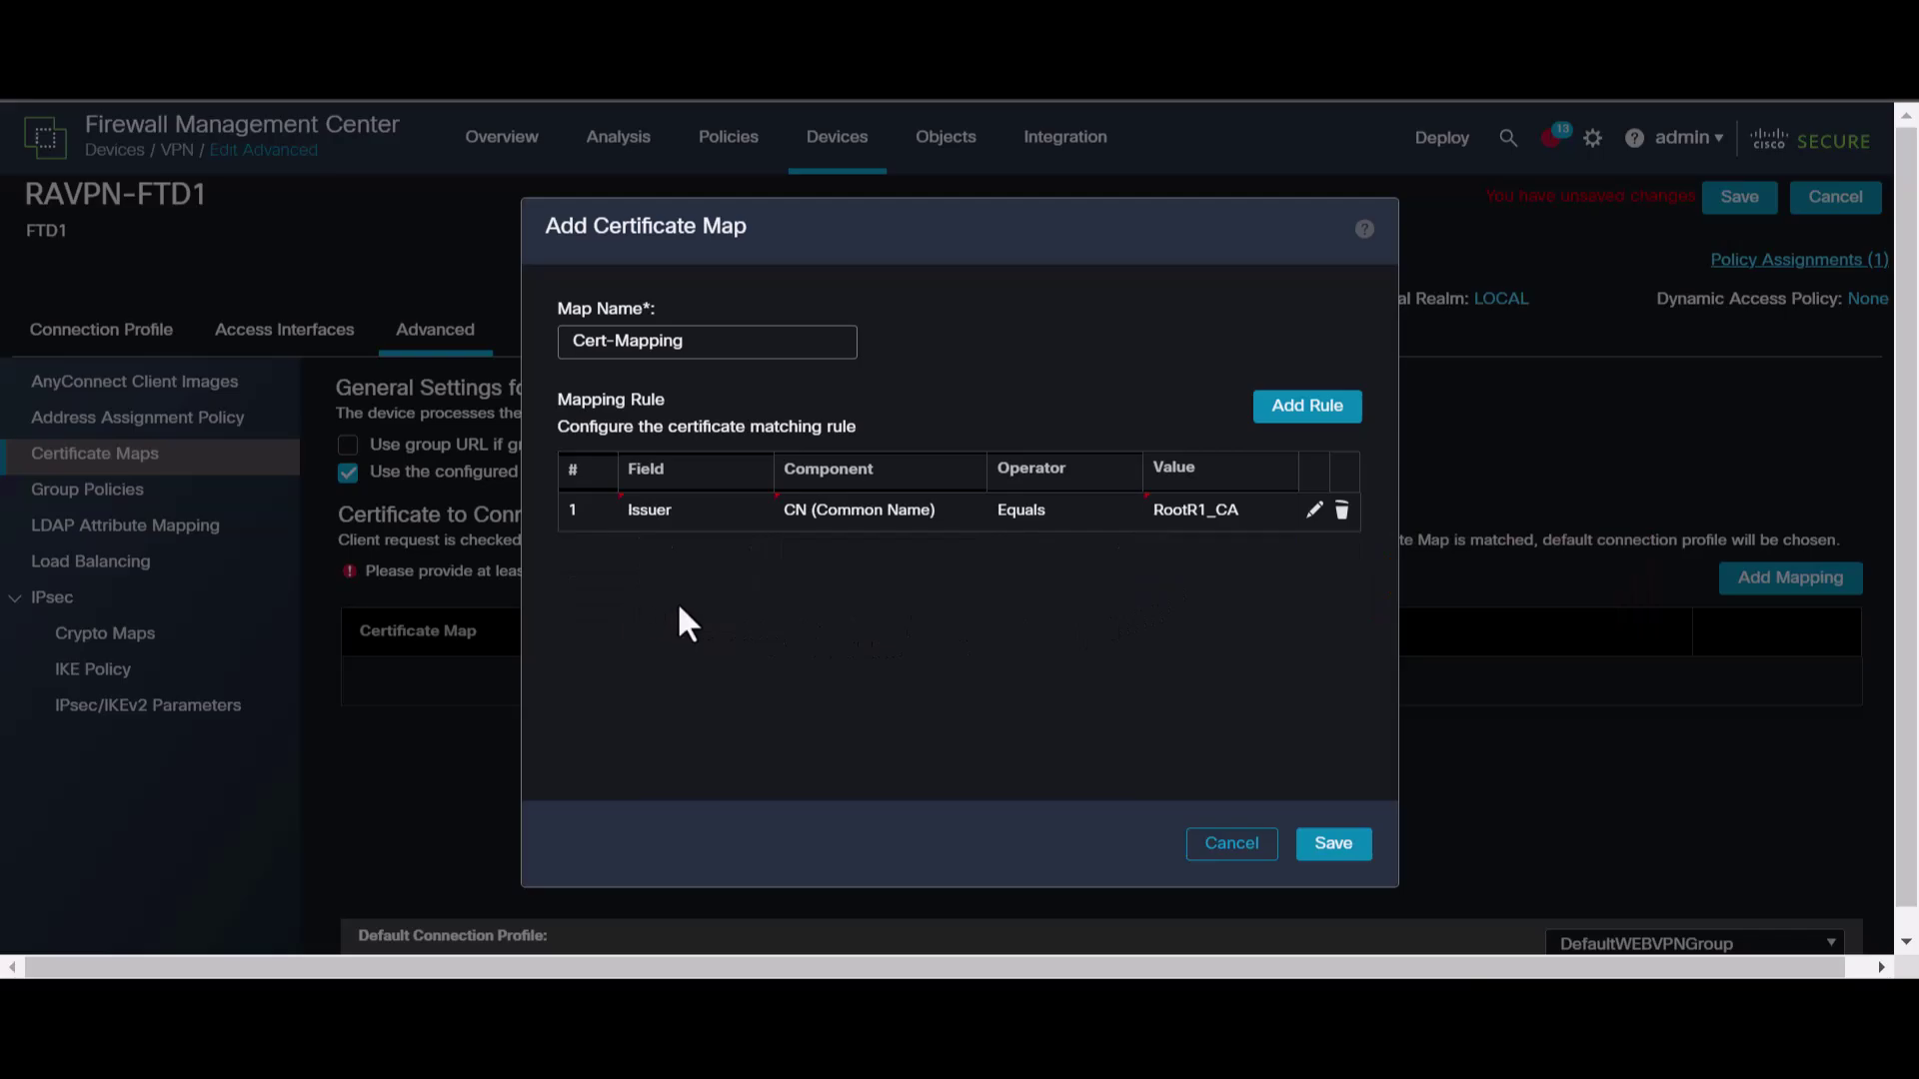
click(1308, 845)
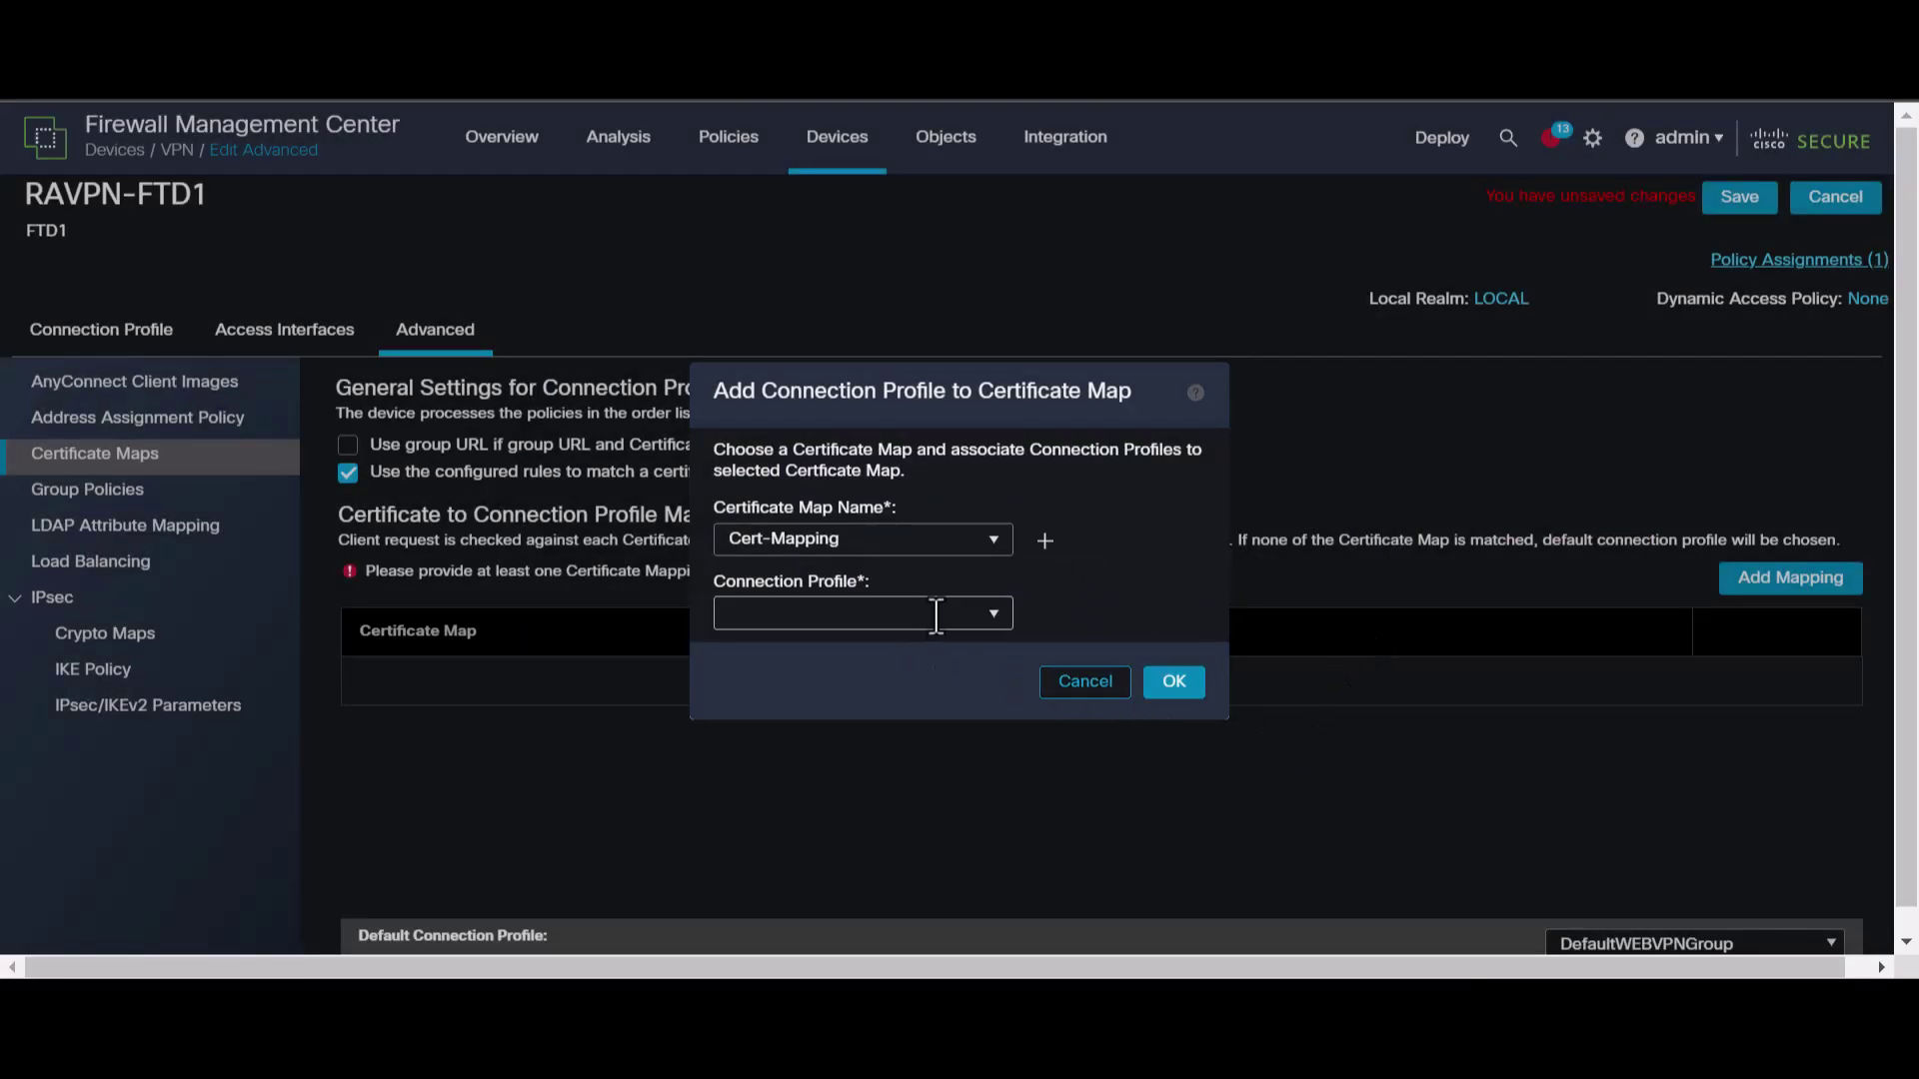
Map Cert-Mapping to AAA-LOCAL, keep DefaultWEBVPNGroup as default profile, and save
click(994, 616)
click(903, 672)
click(1176, 684)
scroll(1362, 763, down, 2)
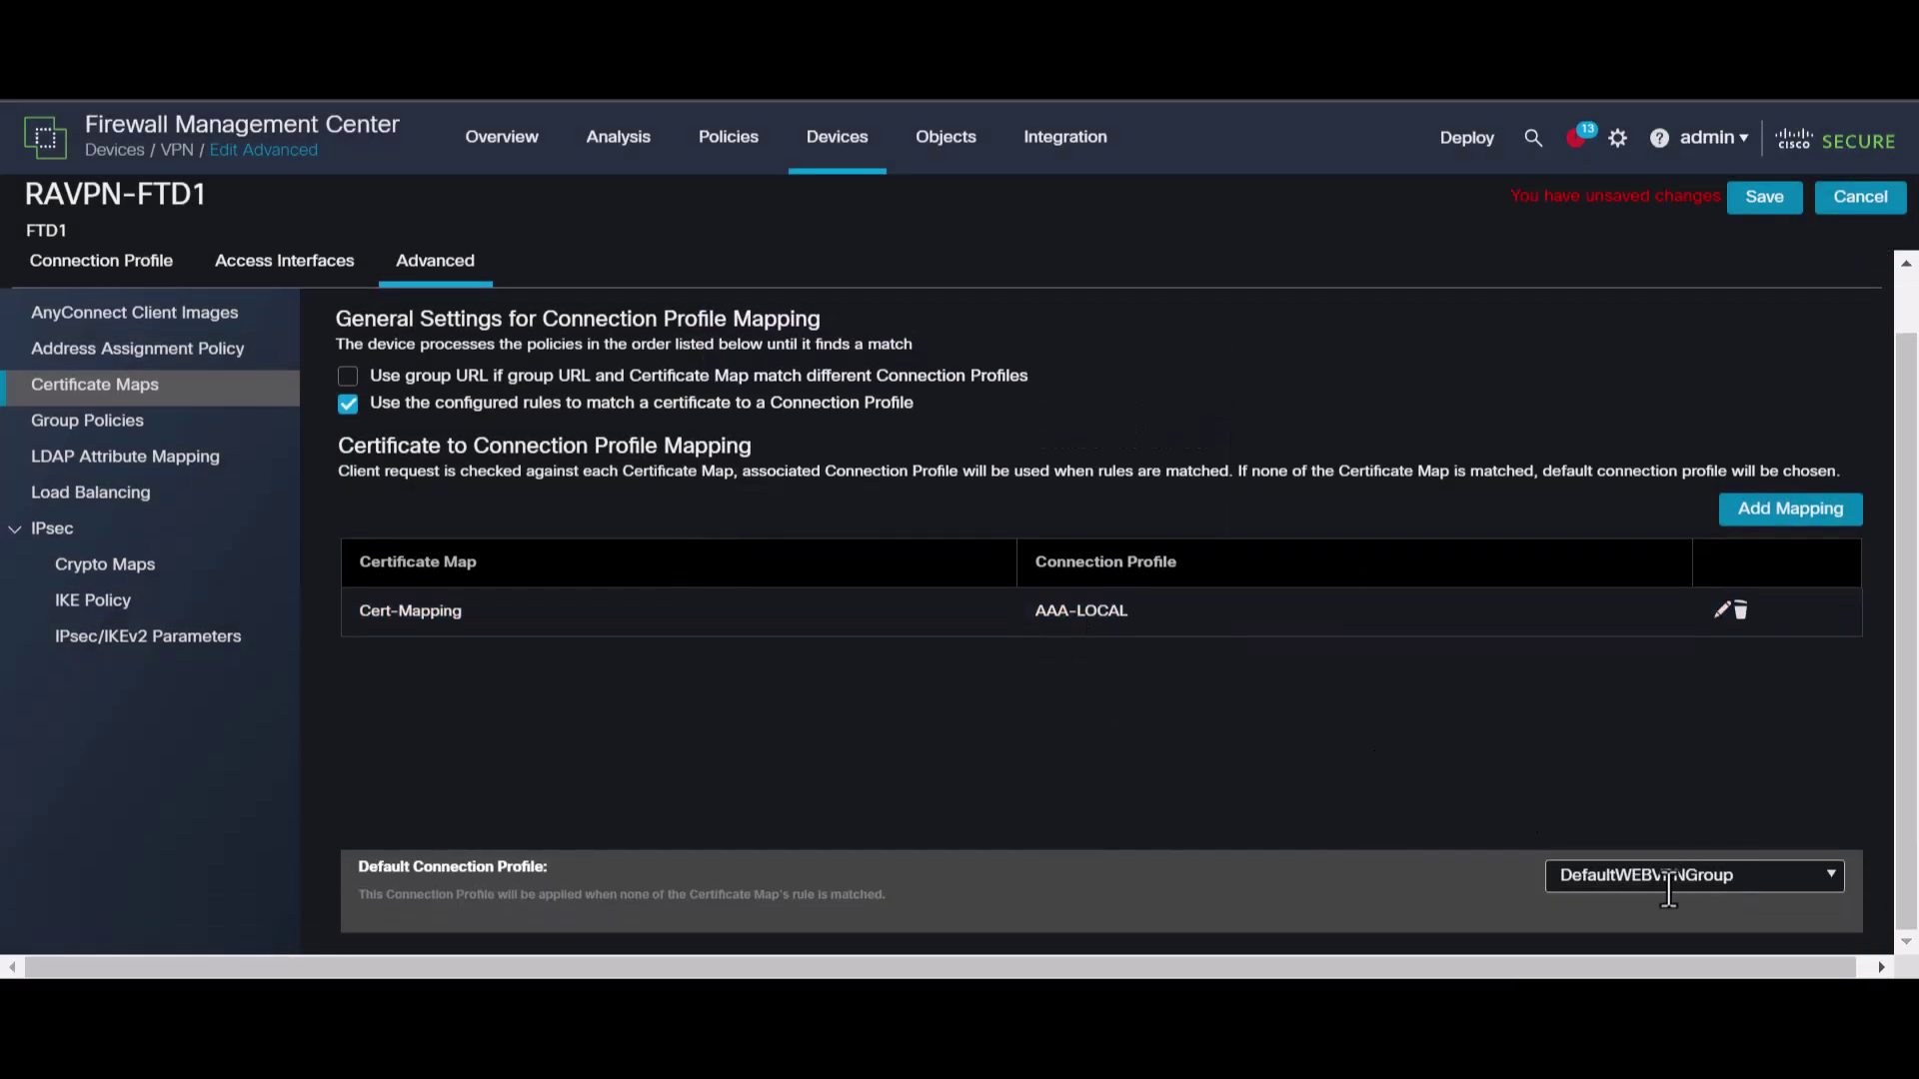
click(1827, 874)
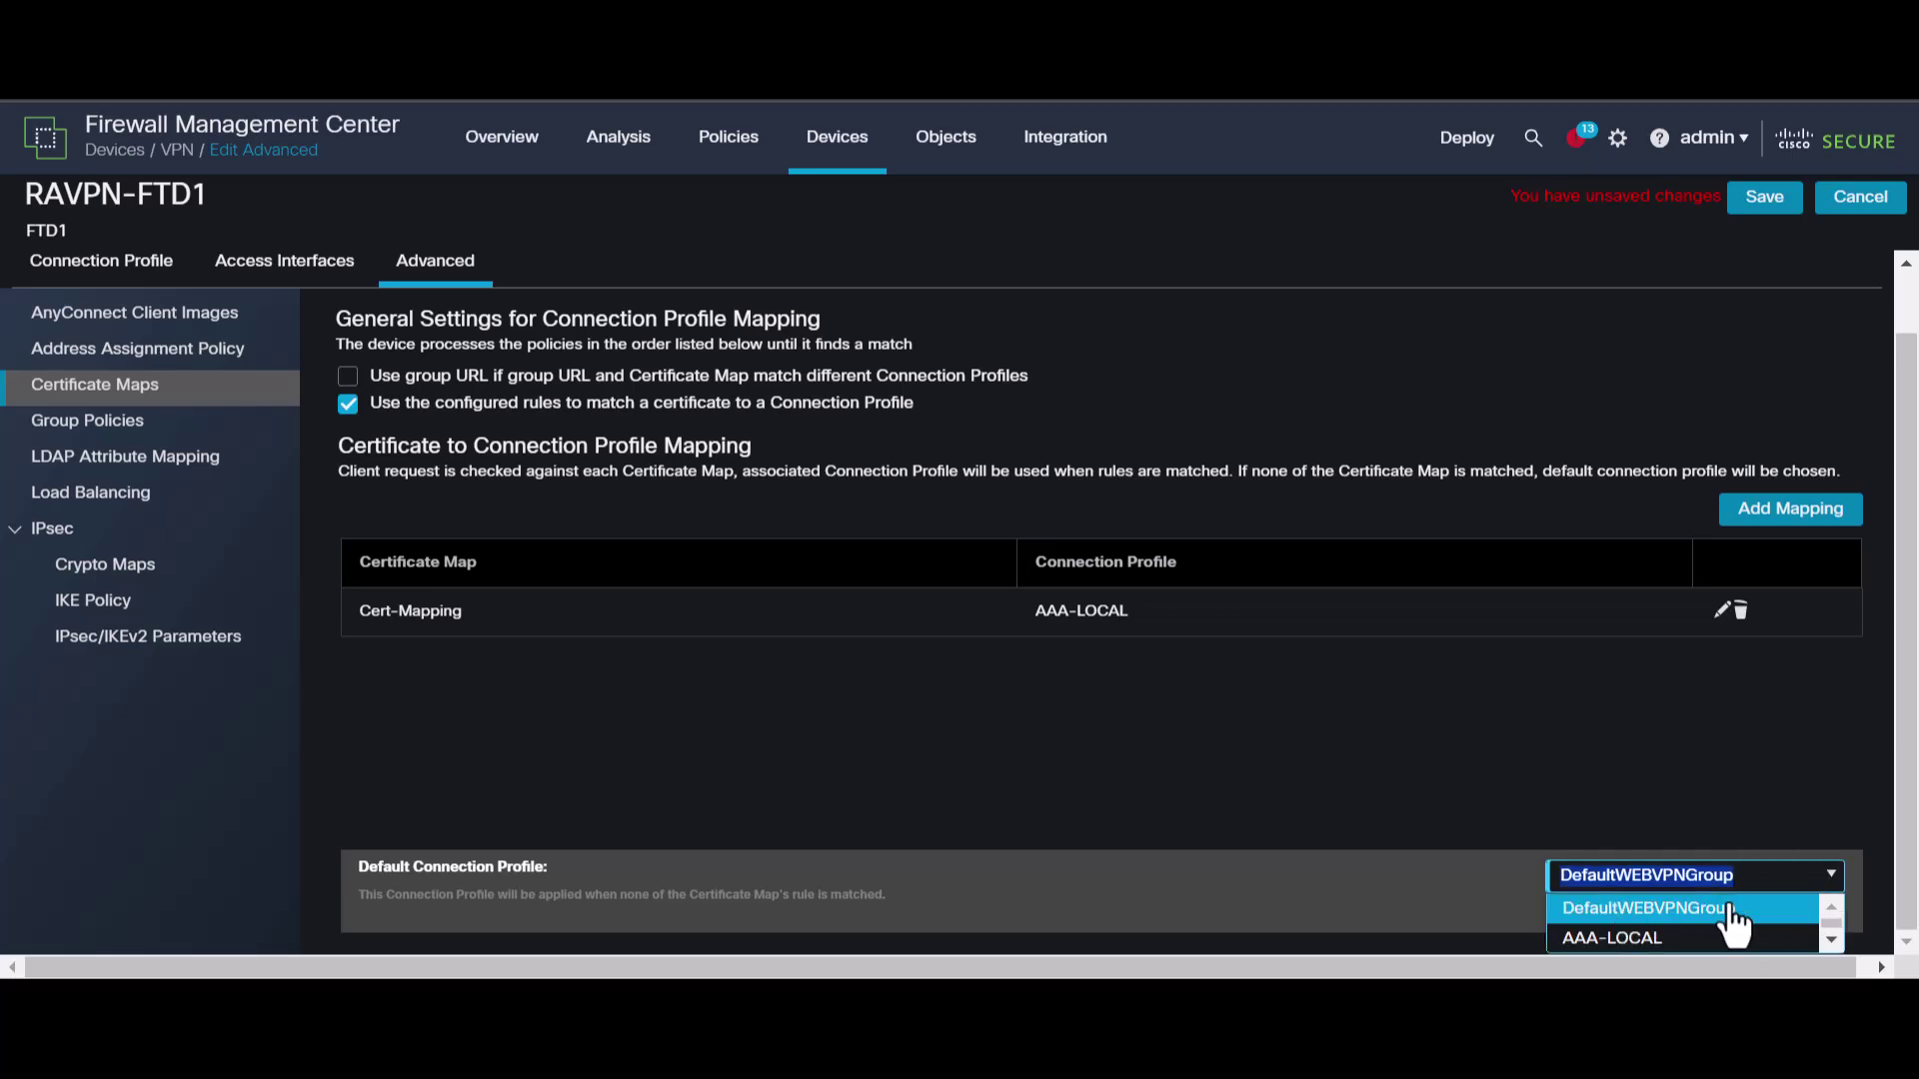
click(1702, 909)
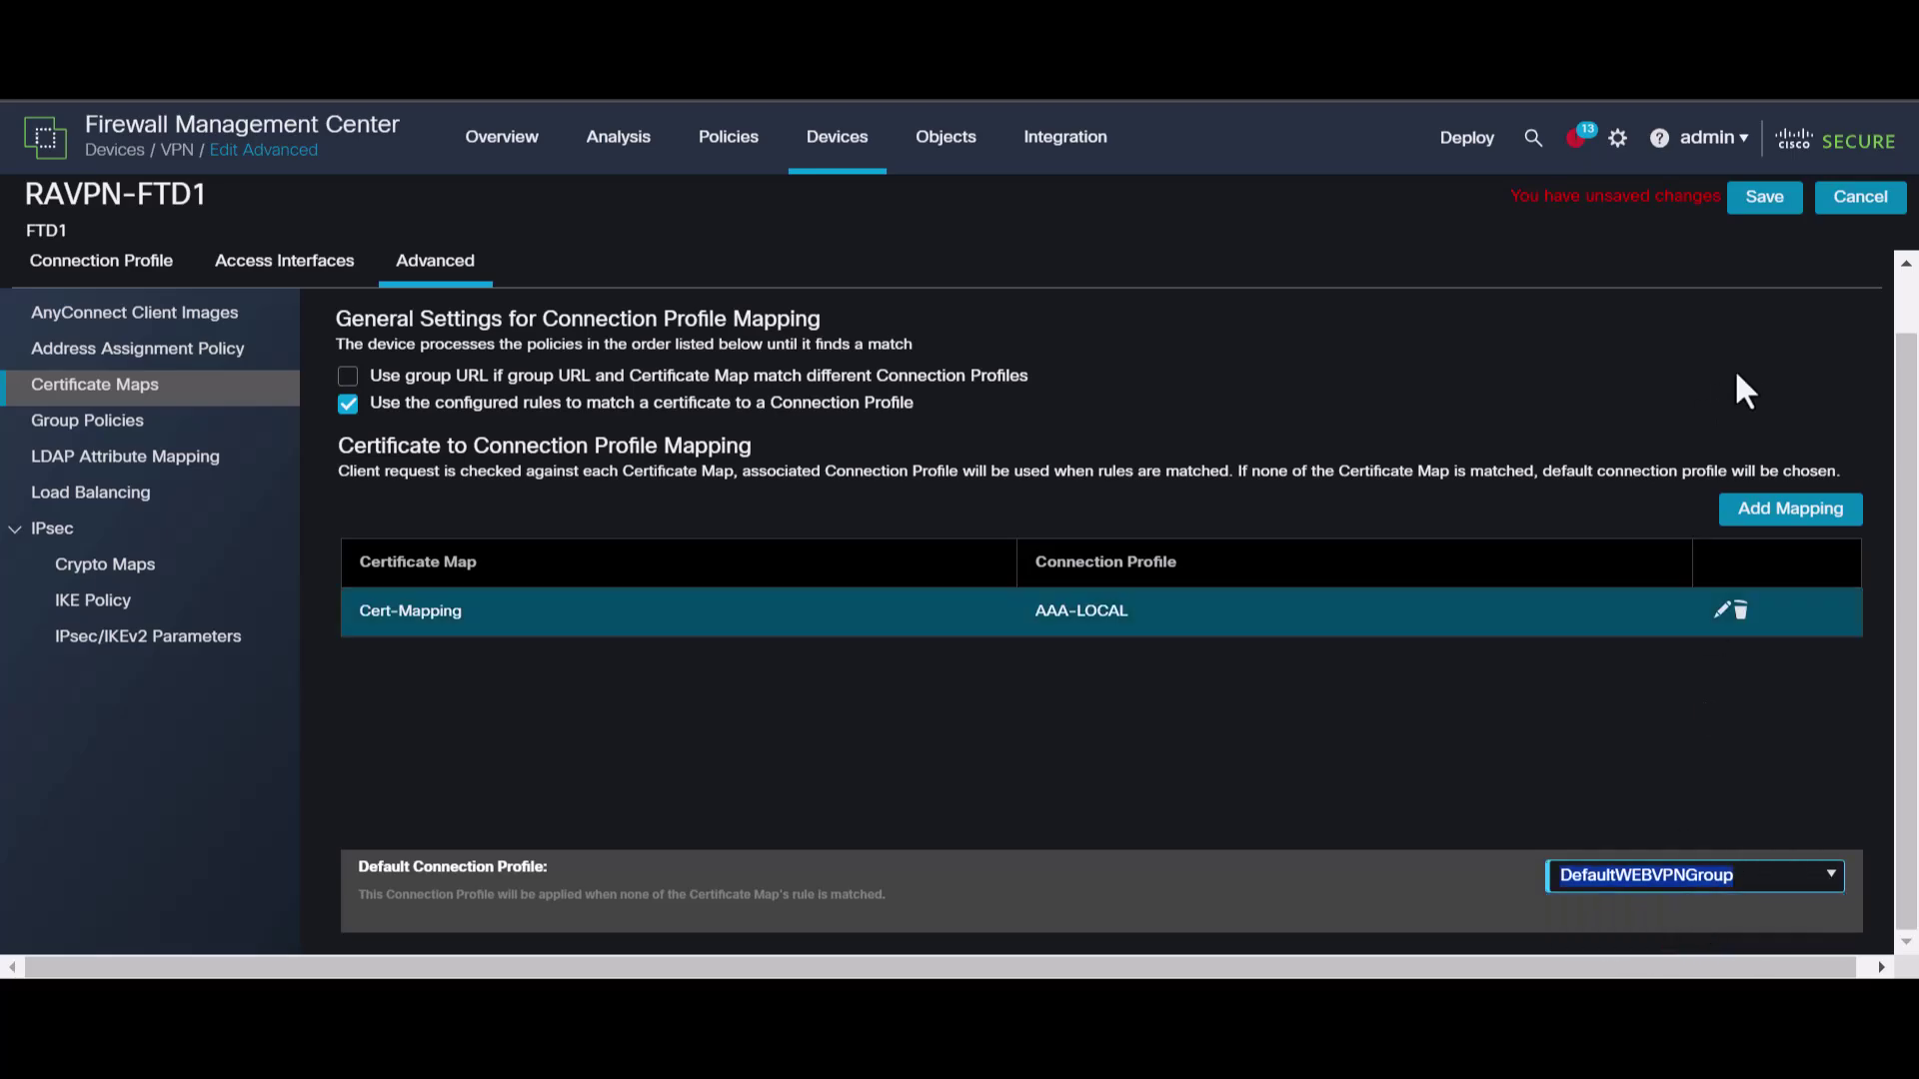
click(1745, 214)
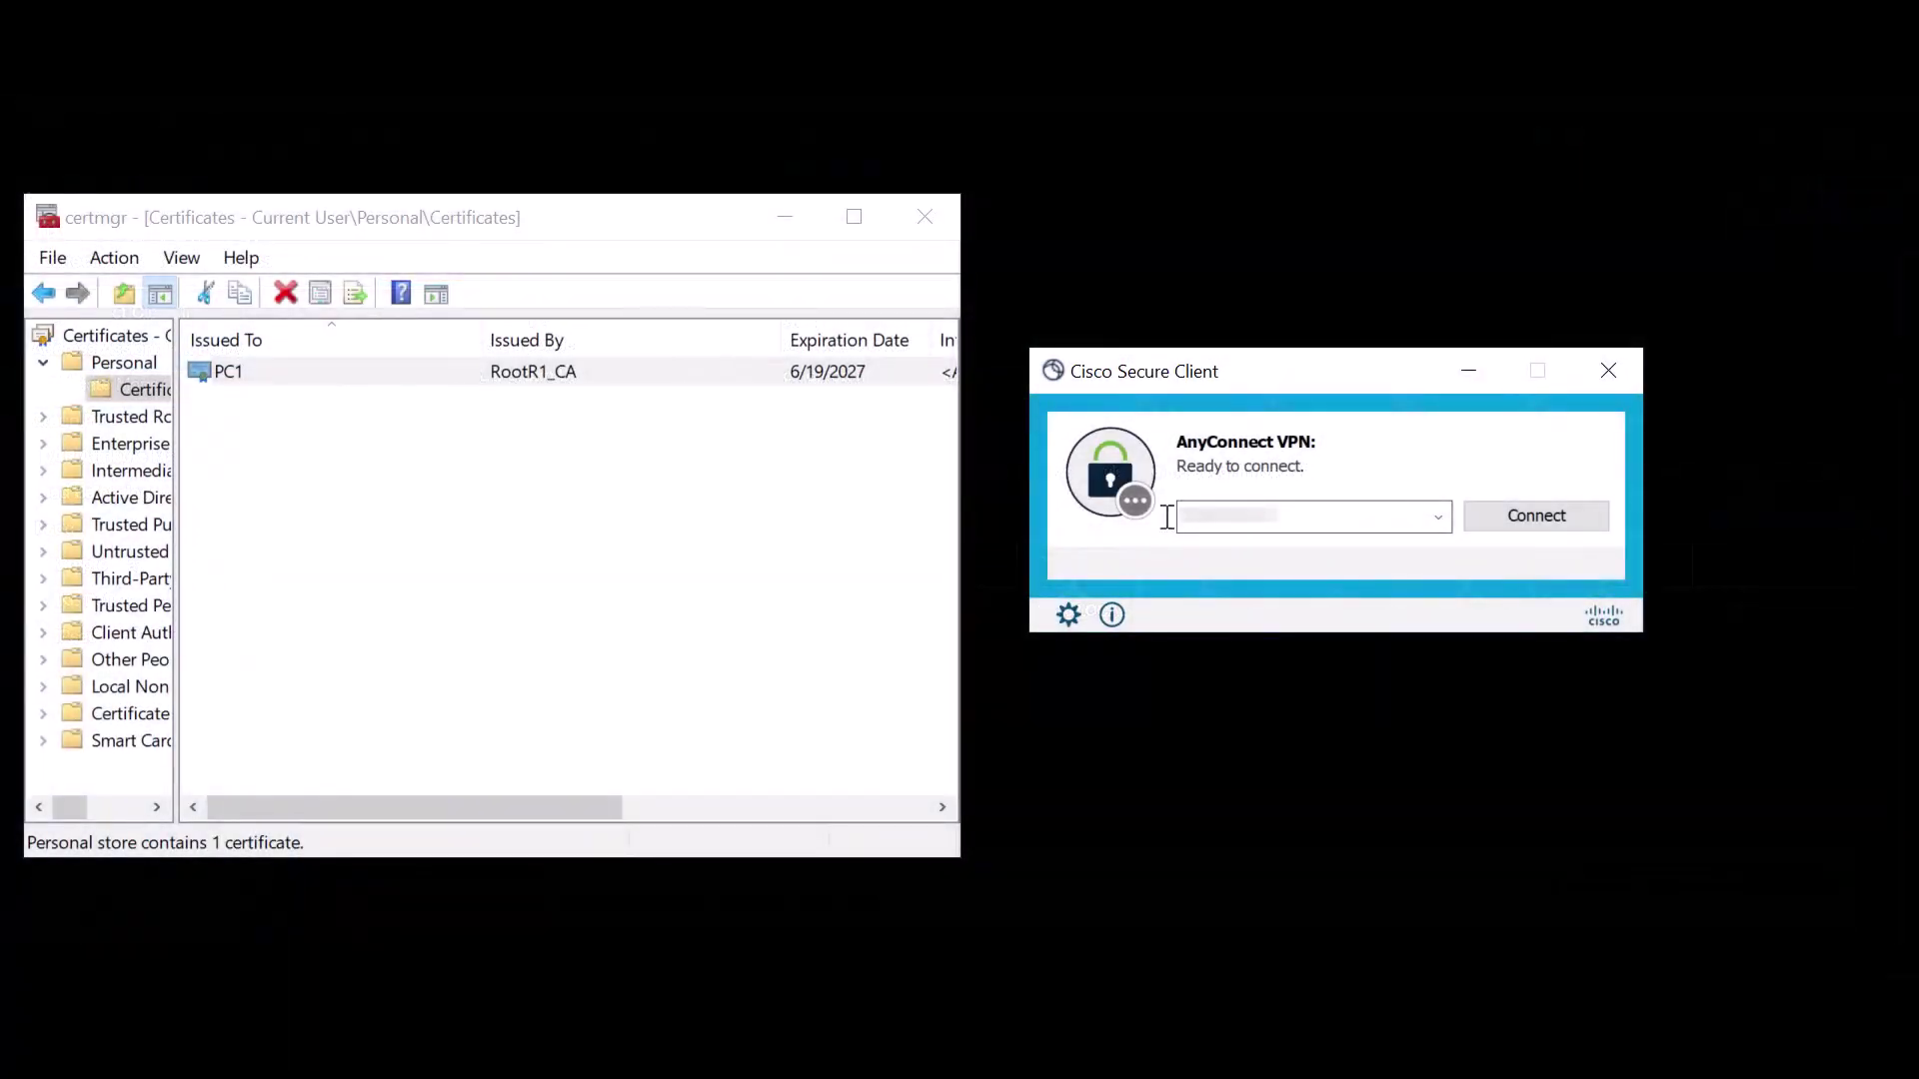
Check the PC1 certificate's issuer details in the certificate manager
double_click(1310, 515)
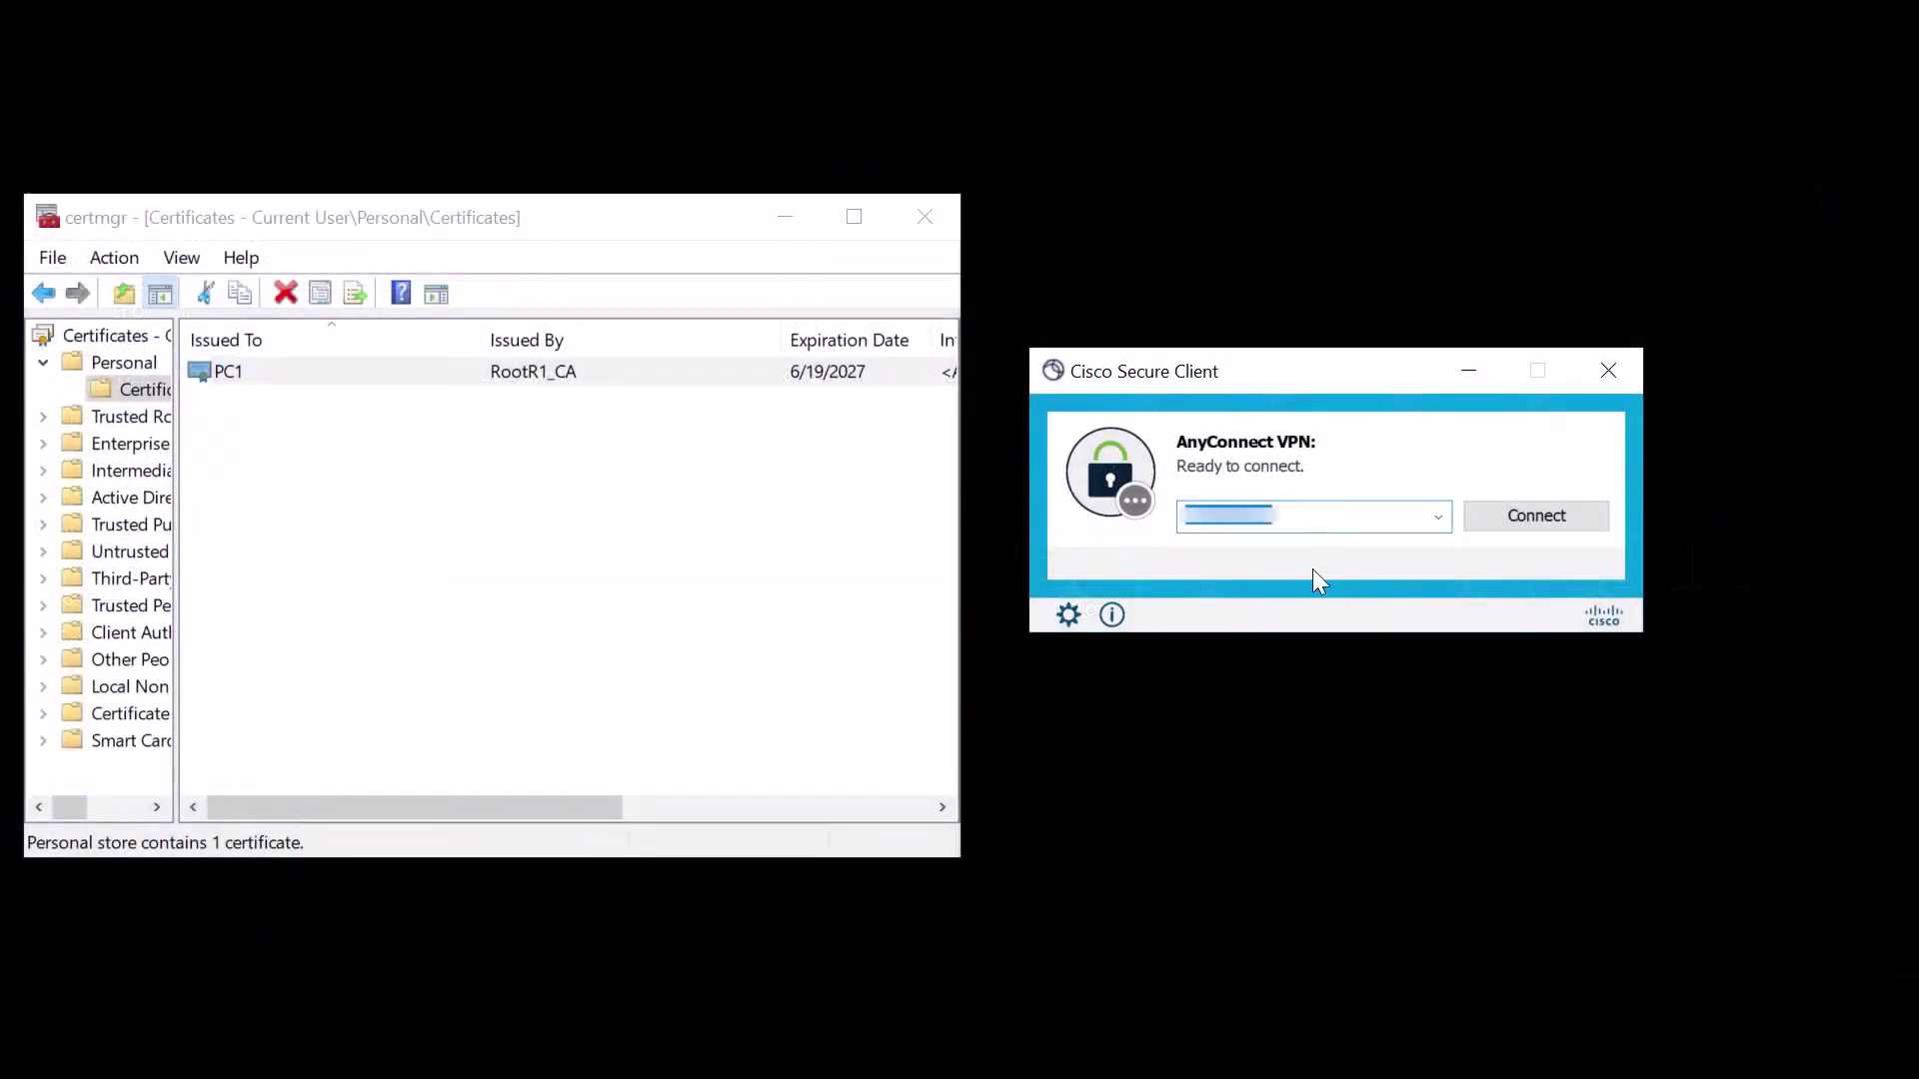
double_click(285, 376)
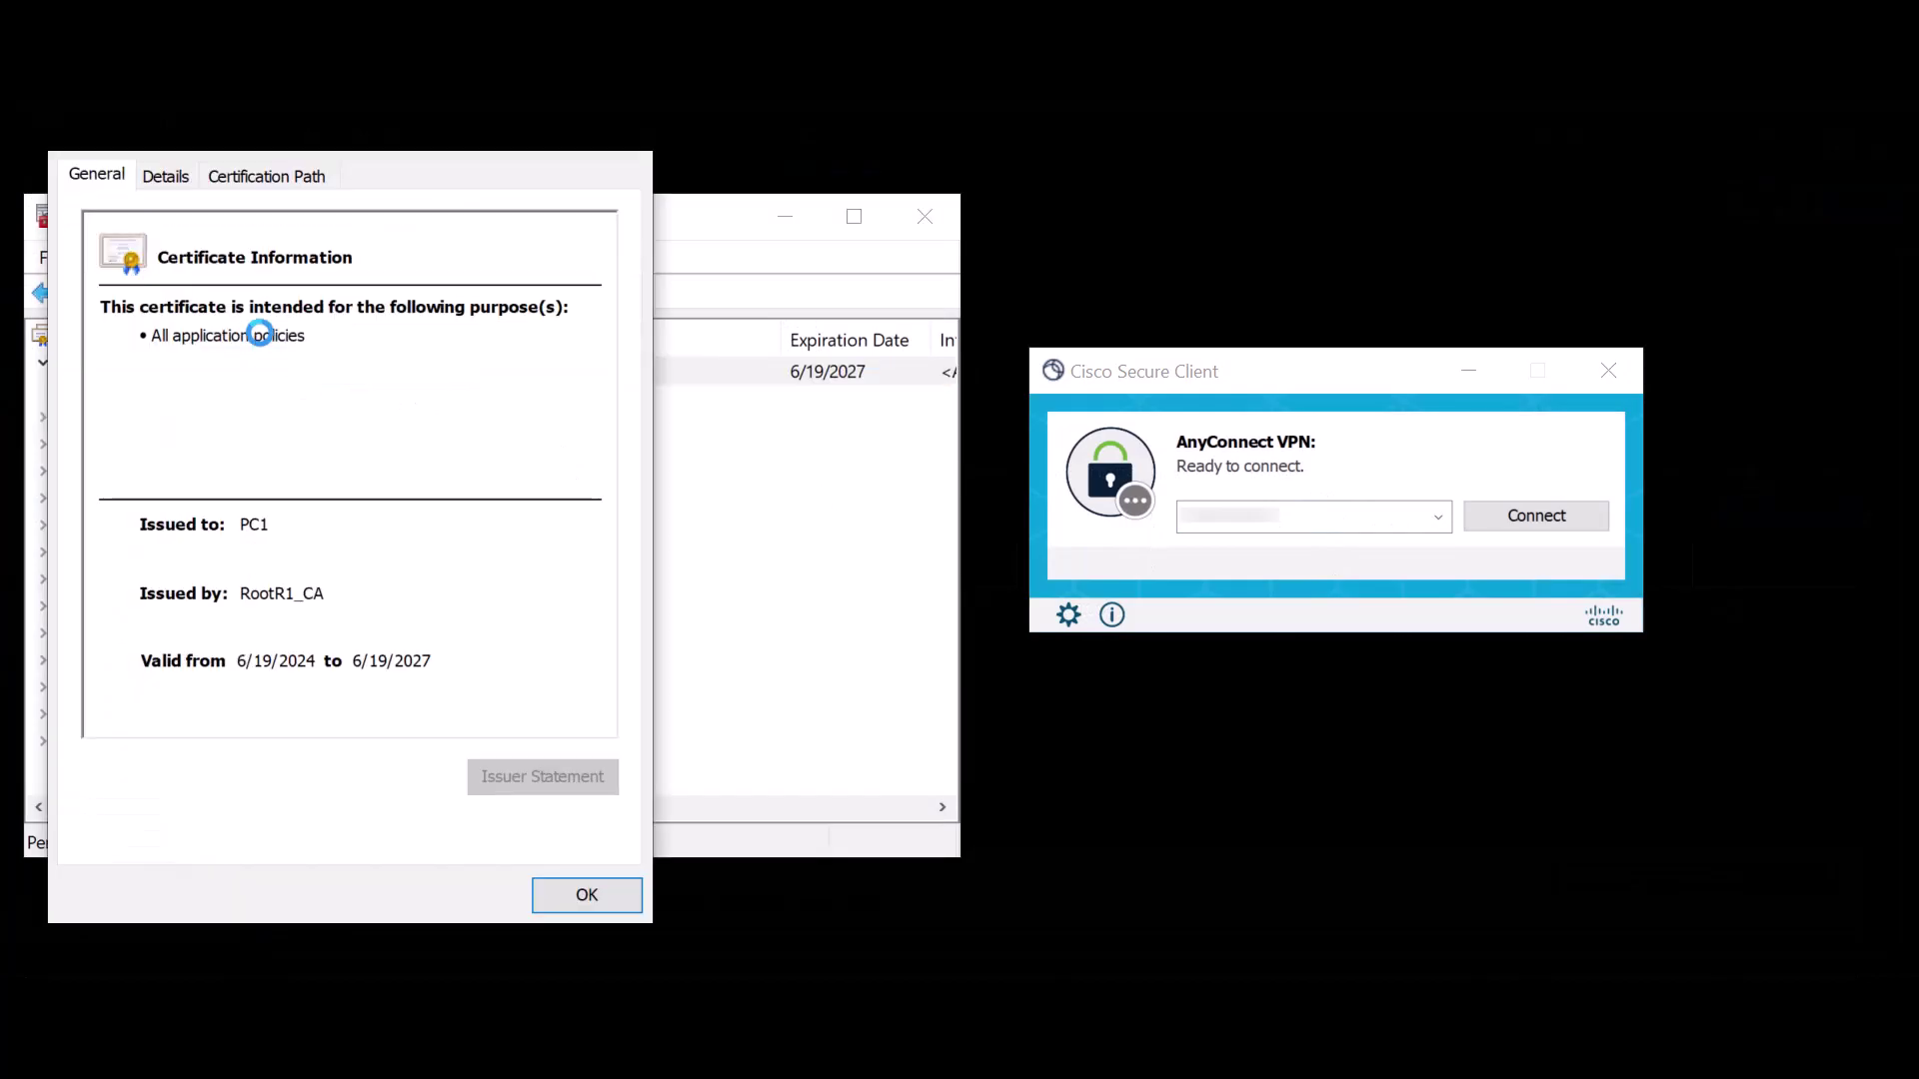
click(165, 176)
click(160, 421)
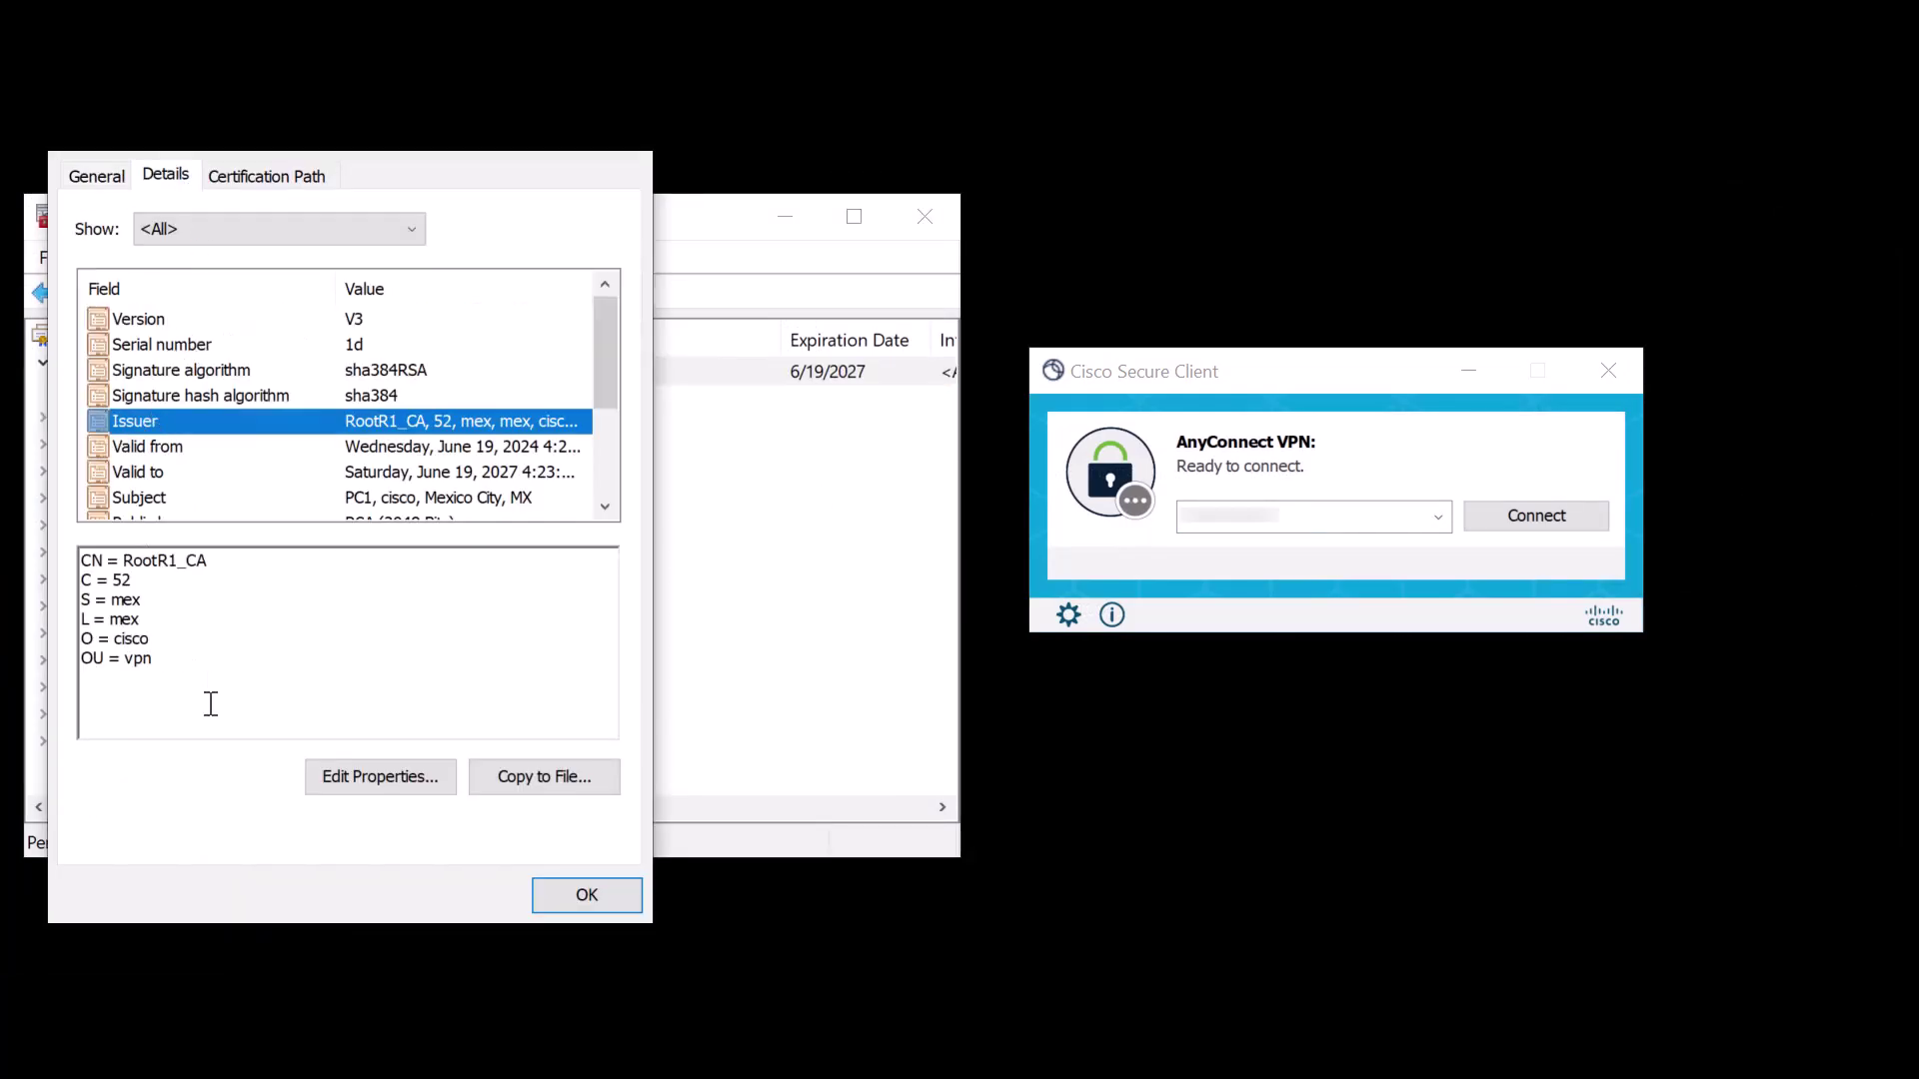
click(611, 900)
Connect Secure Client with the PC1 certificate, log in, then disconnect
click(1551, 519)
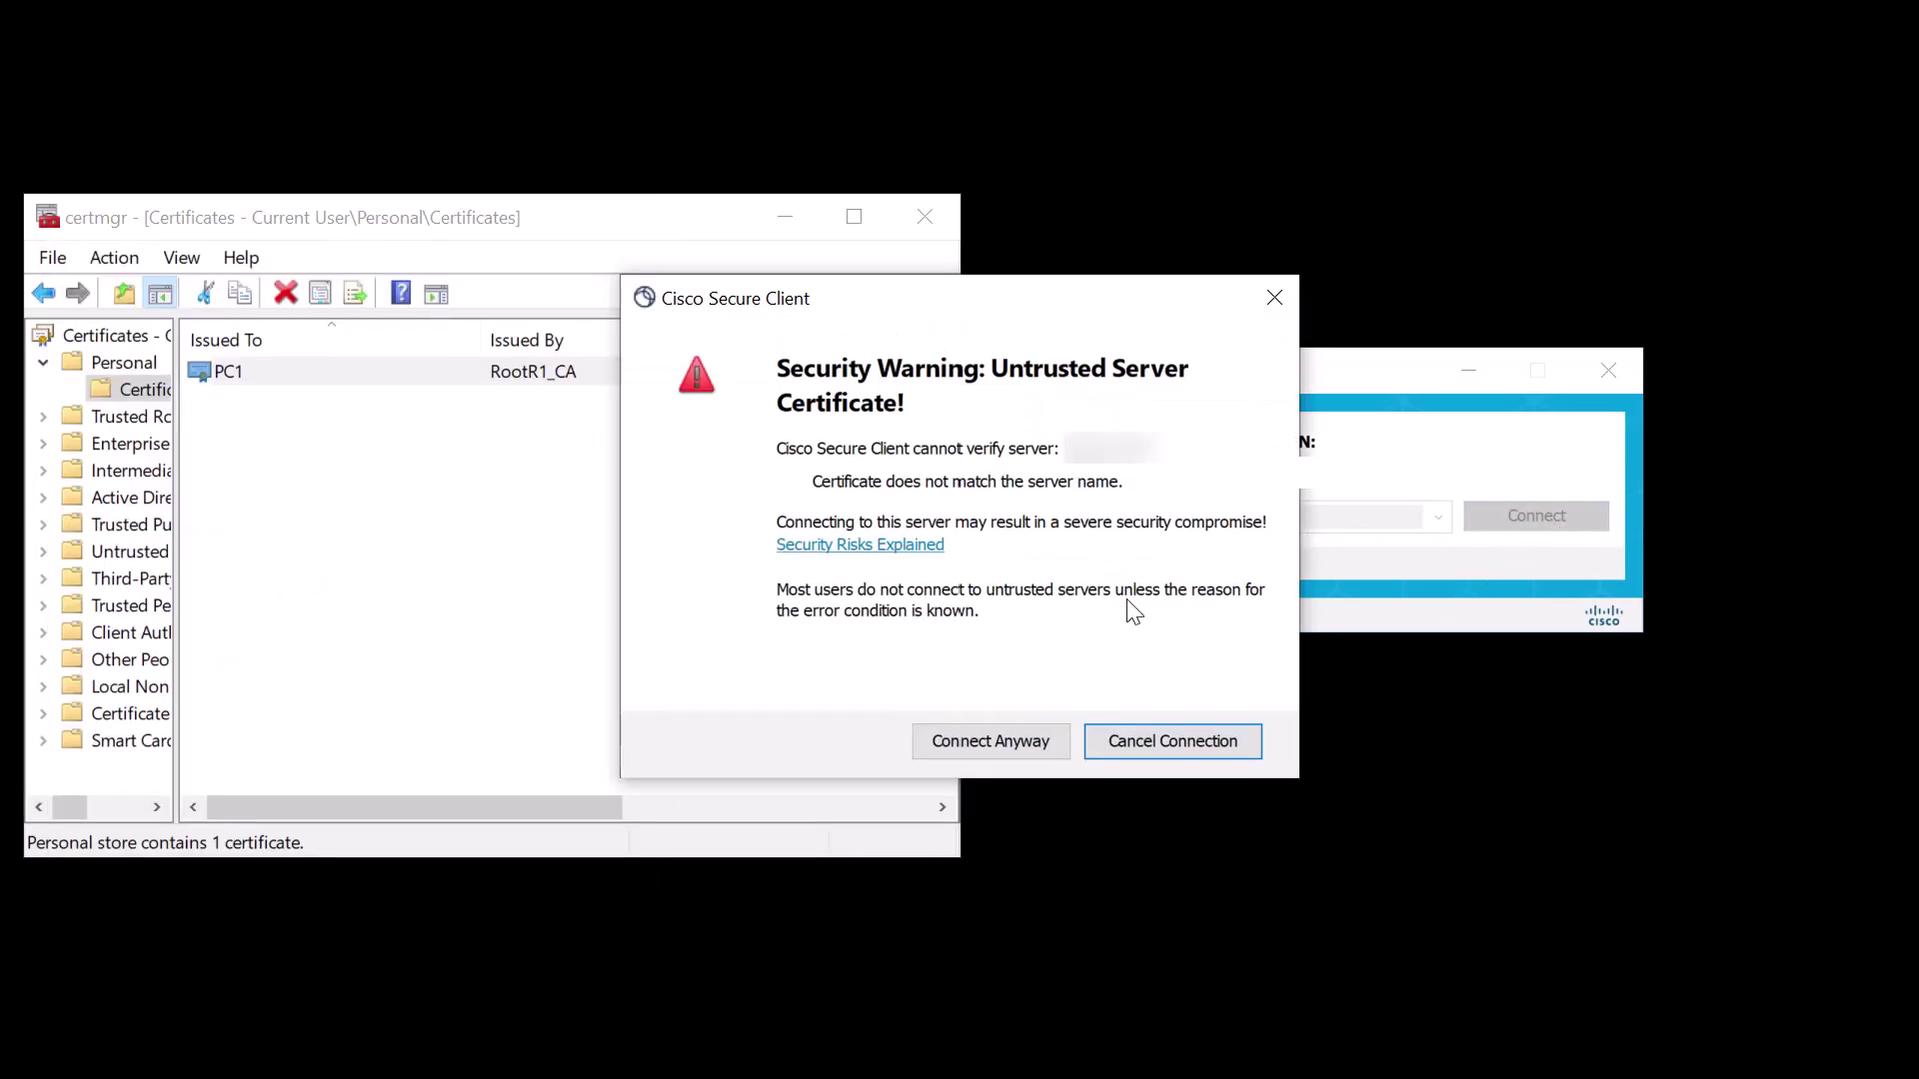
click(990, 736)
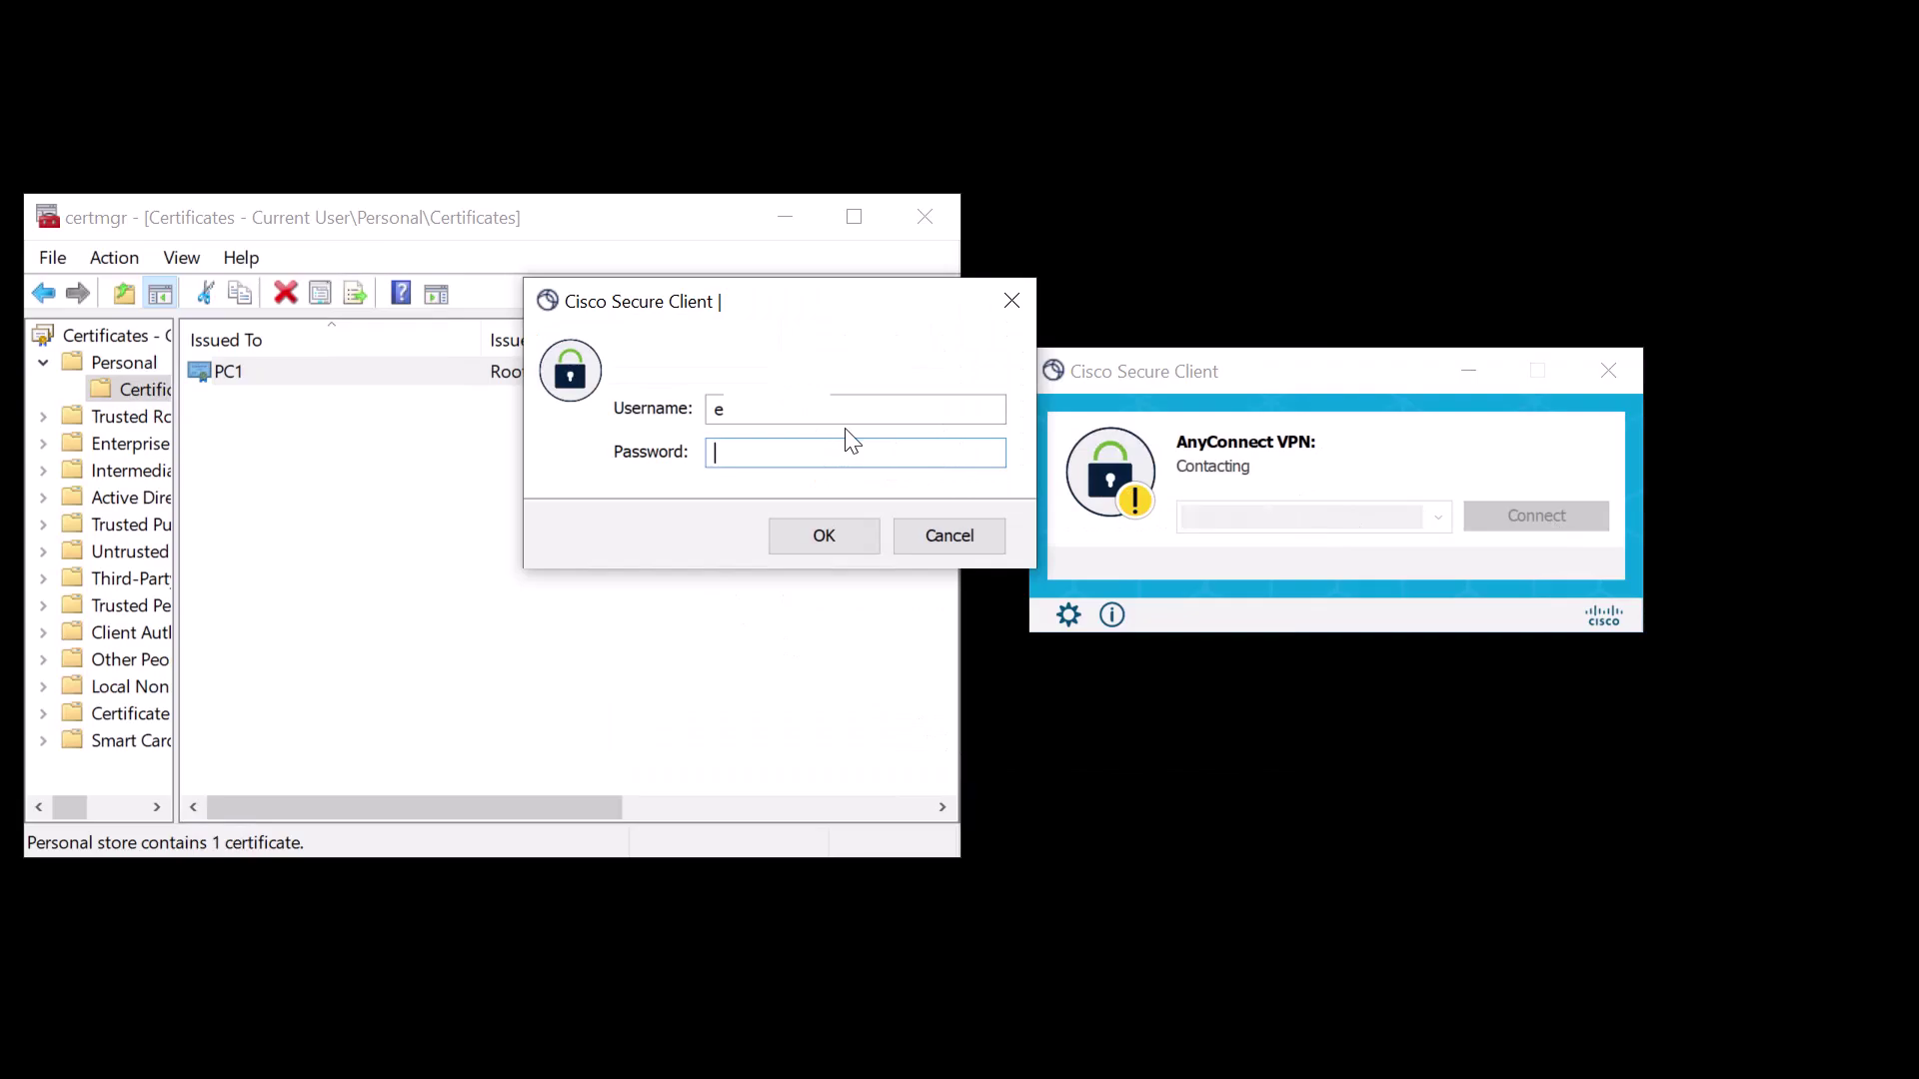
text(******)
key(Return)
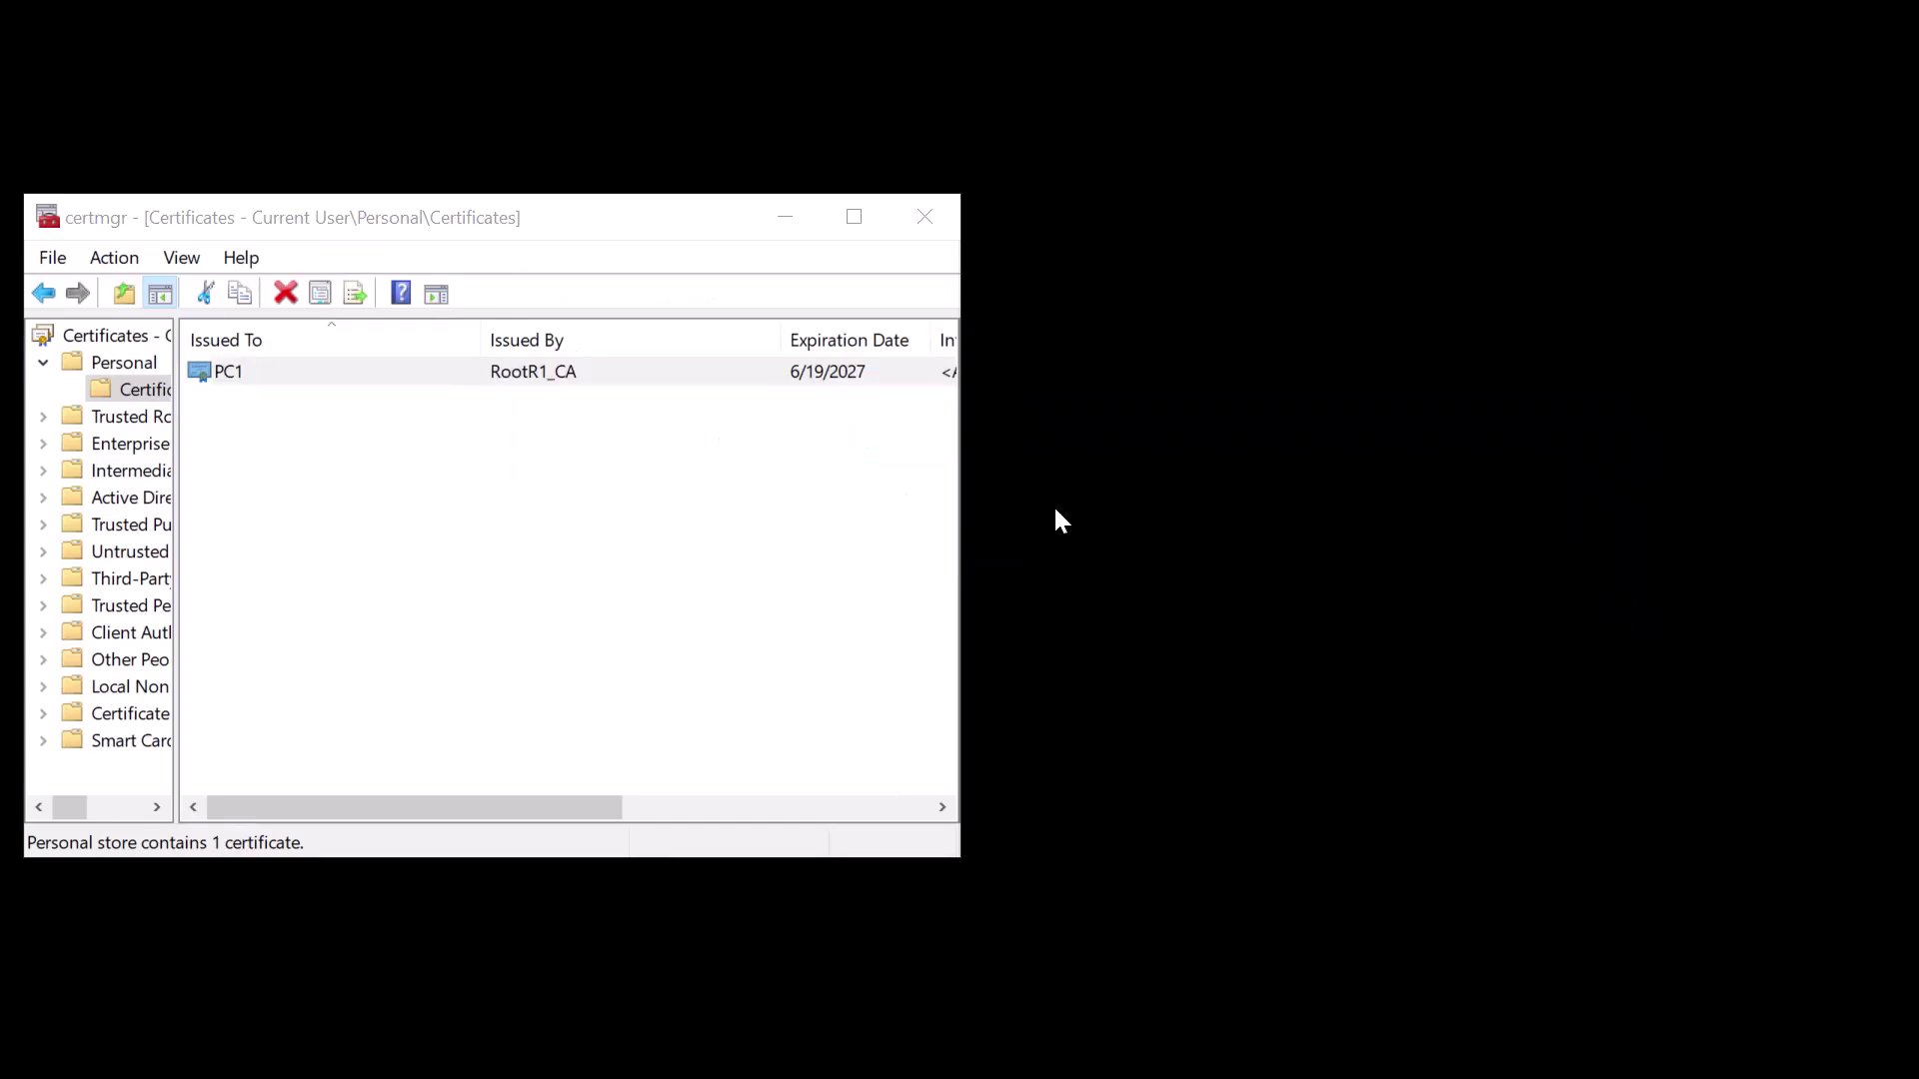
click(1549, 816)
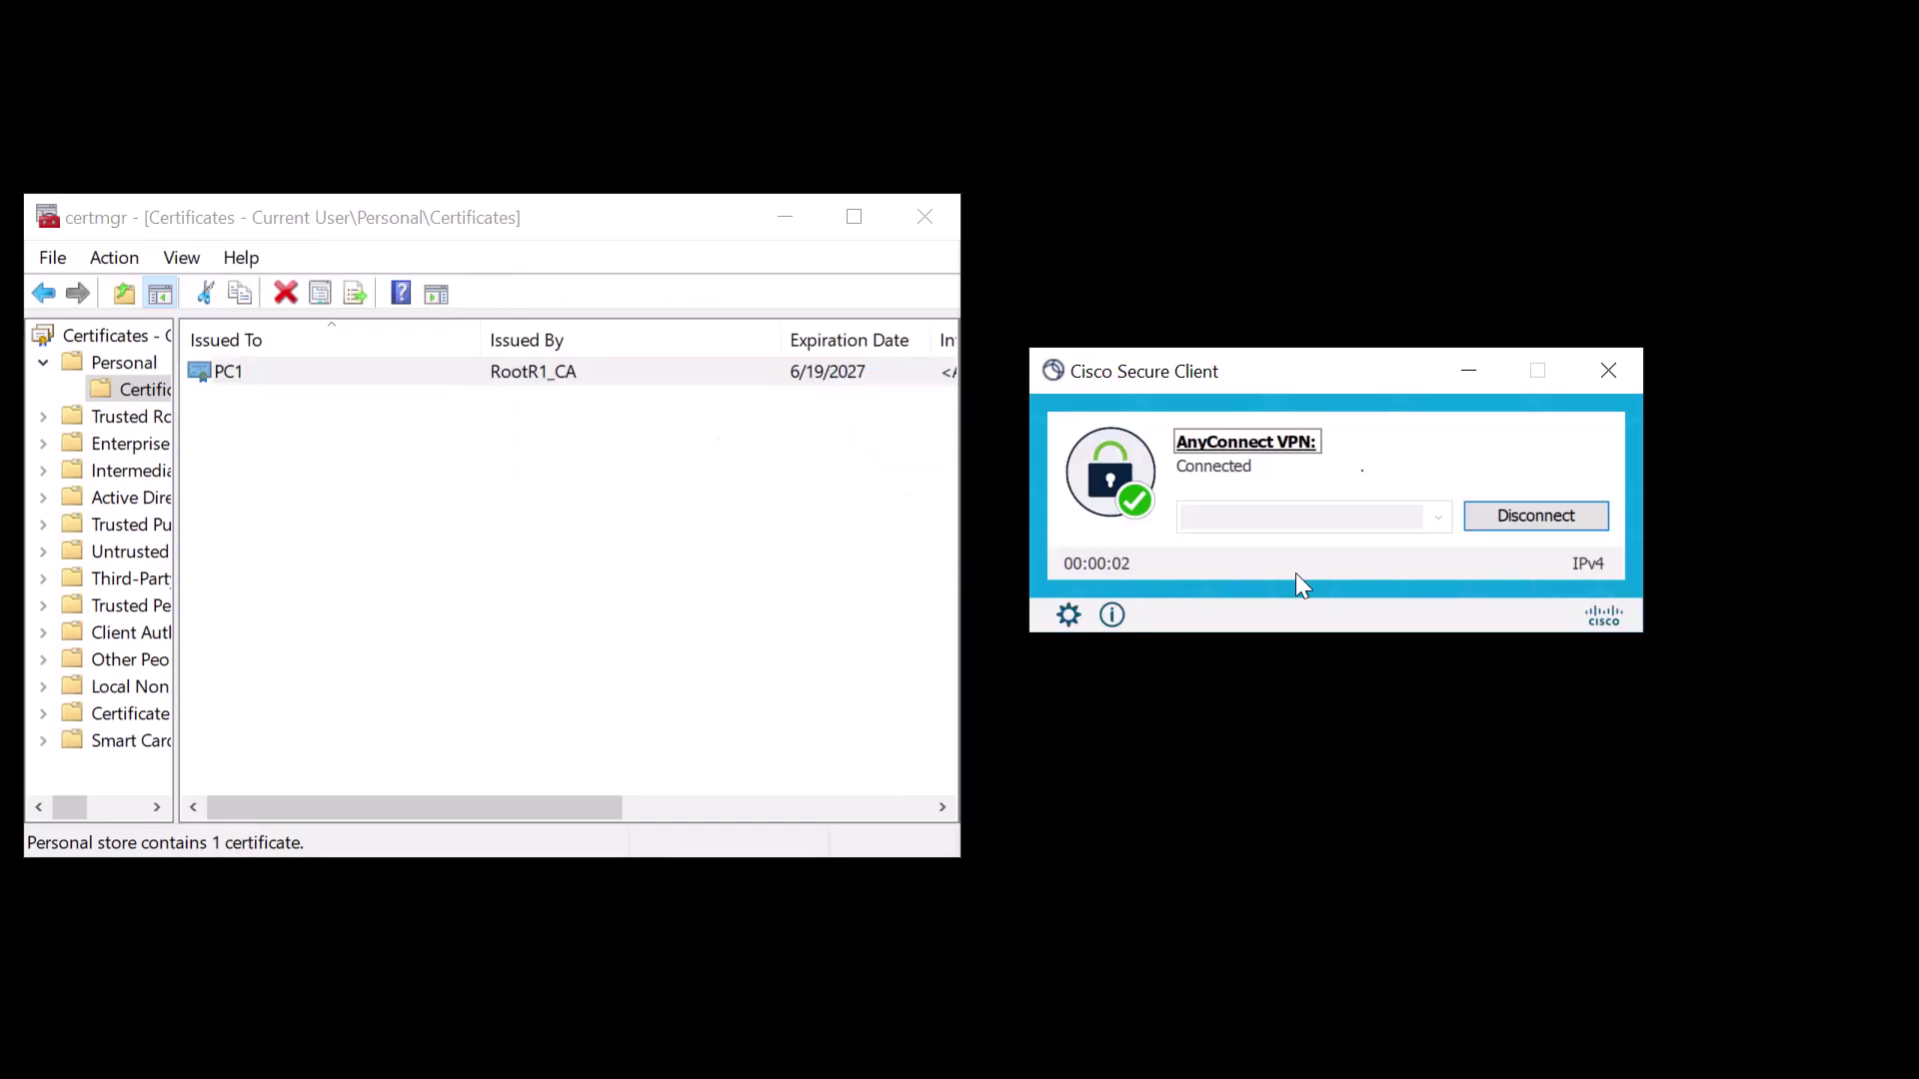
click(1565, 515)
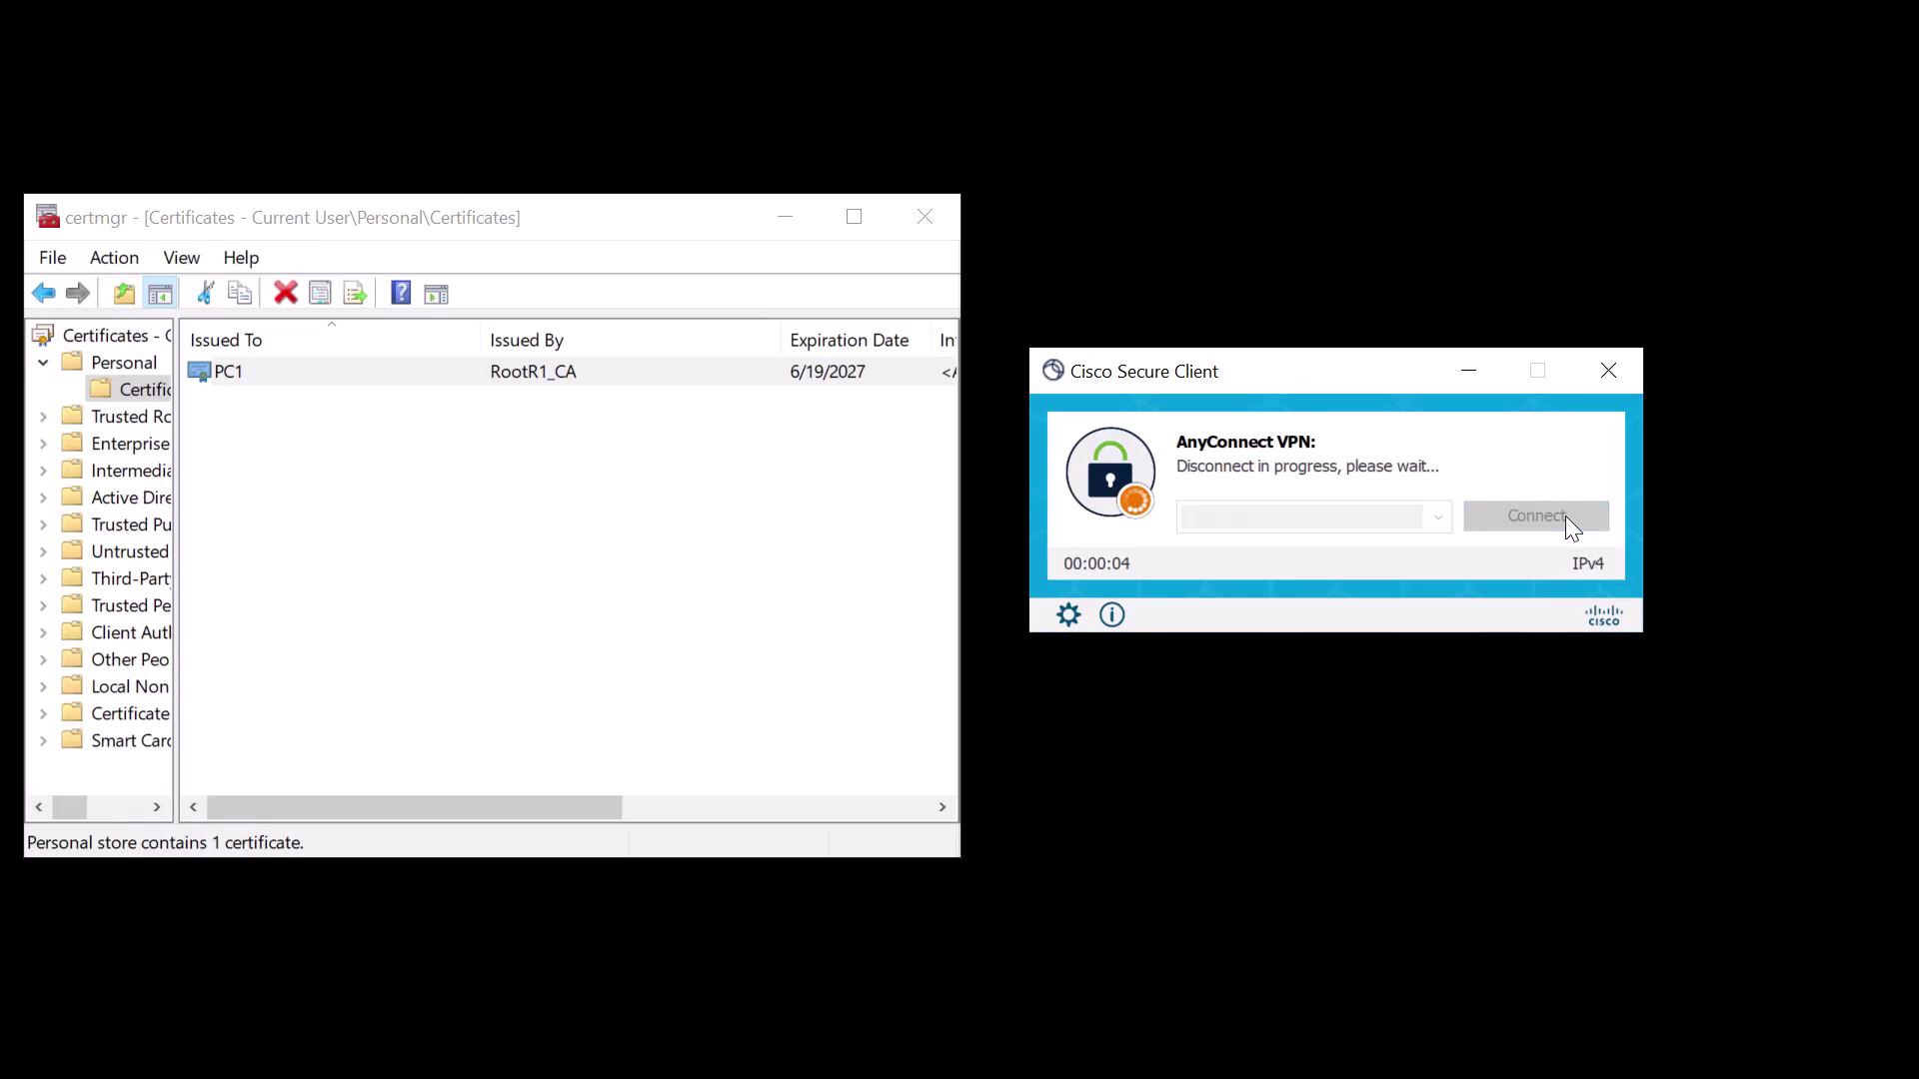
click(434, 370)
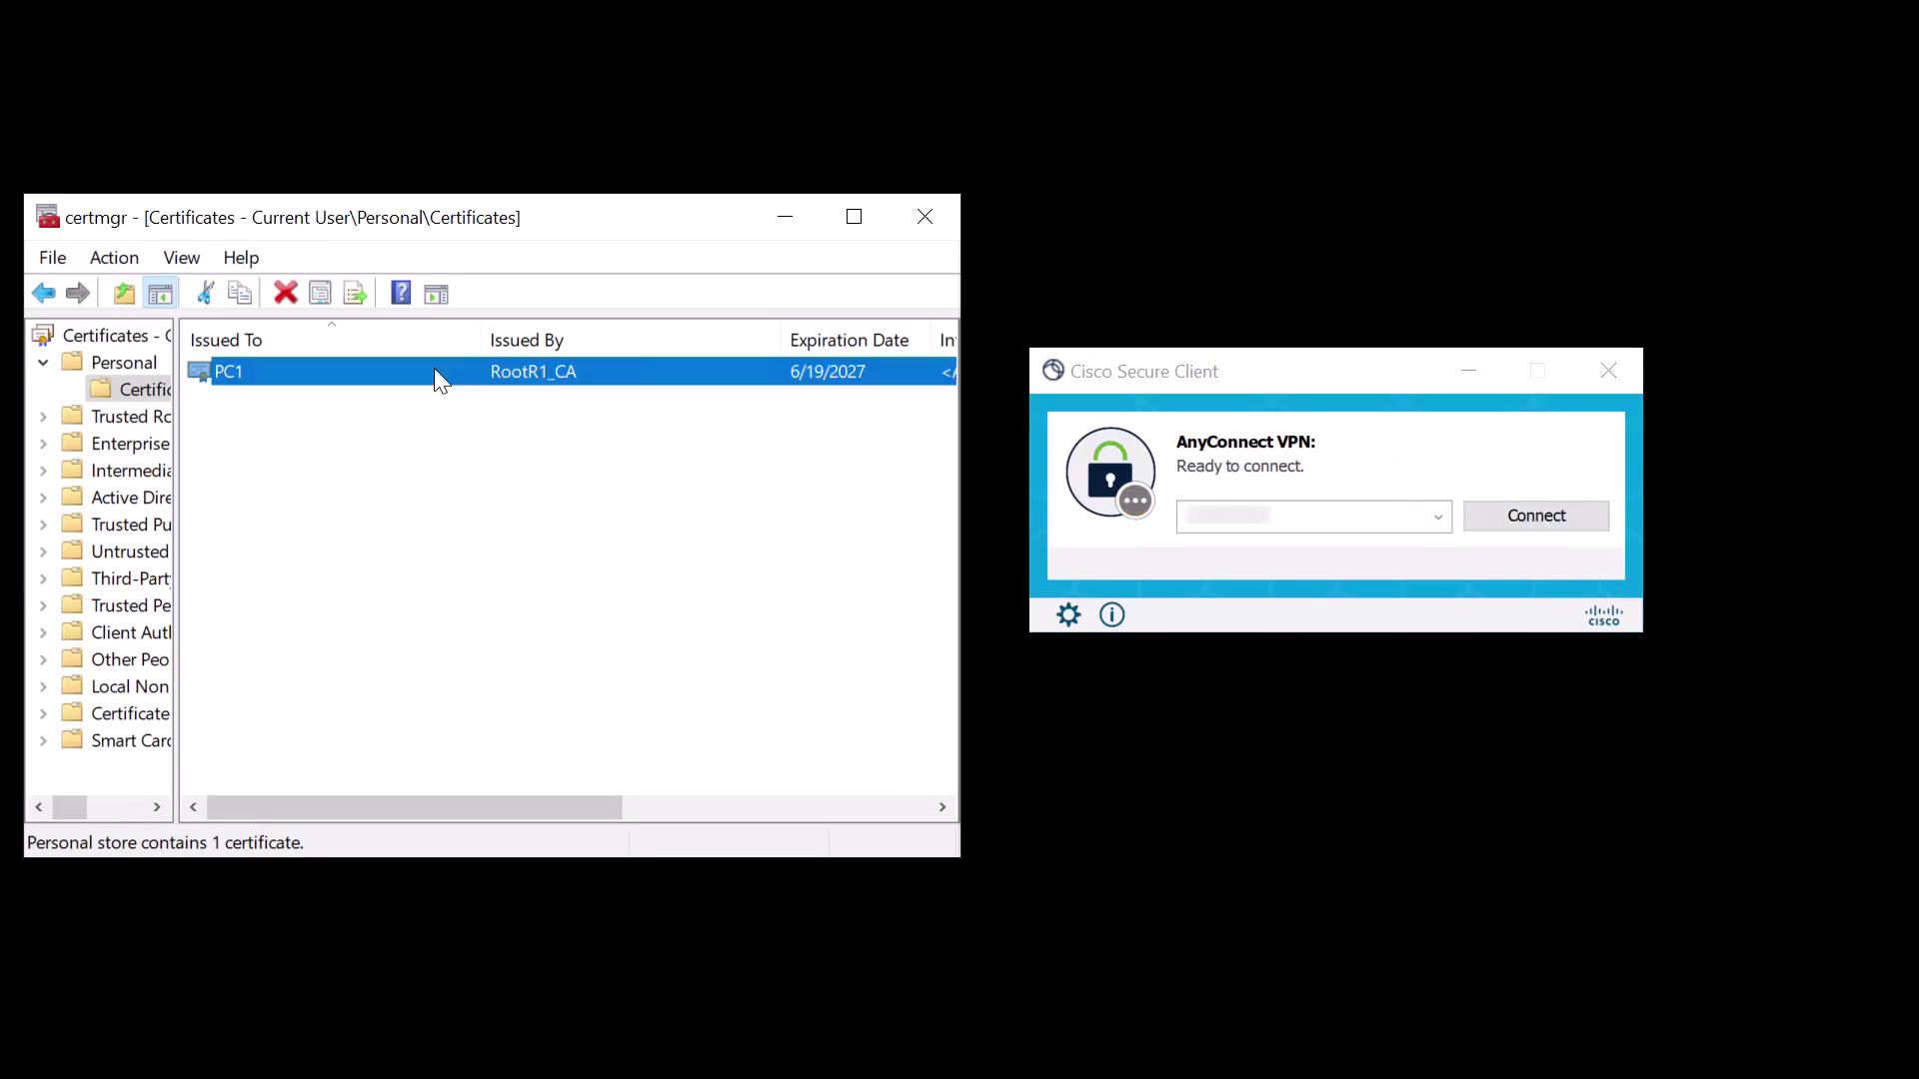
Delete the PC1 certificate, retry the VPN connection, and dismiss the validation failure
key(Delete)
key(Return)
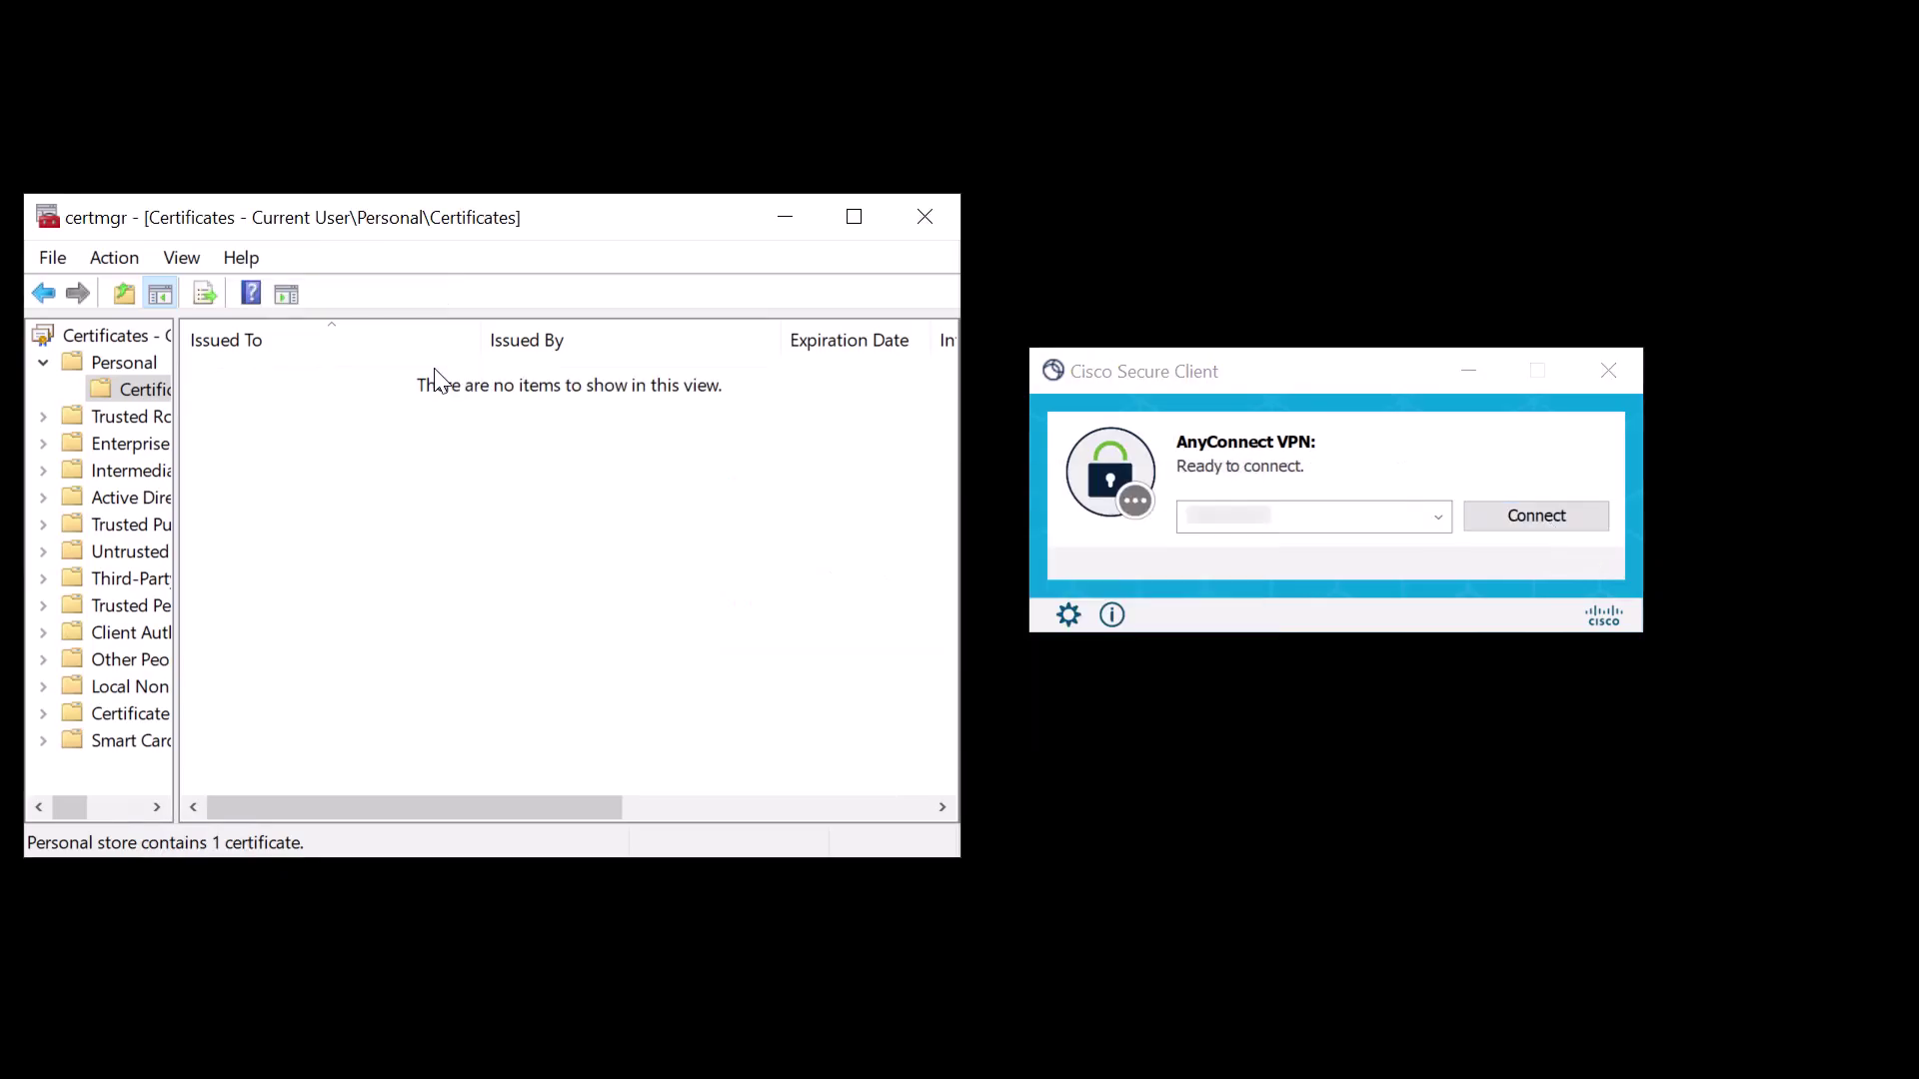
click(1381, 543)
click(1521, 522)
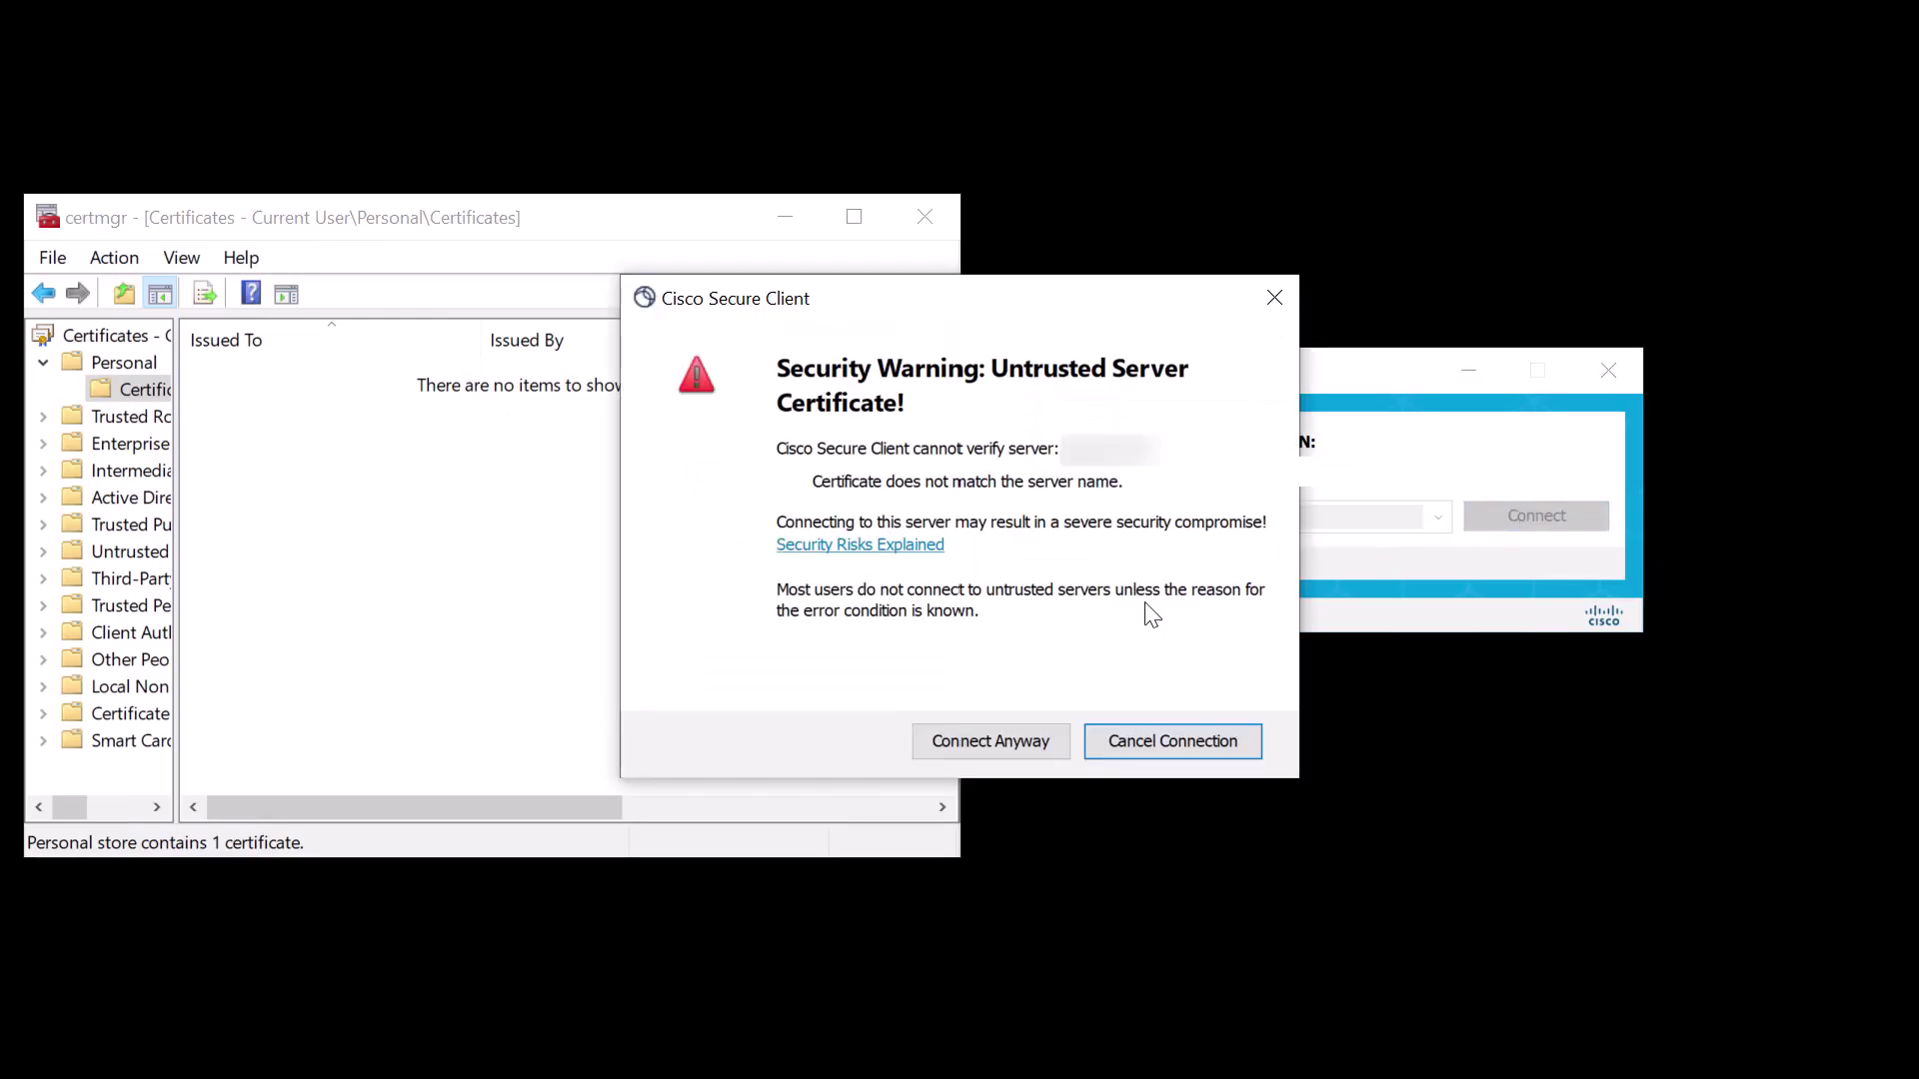
click(995, 740)
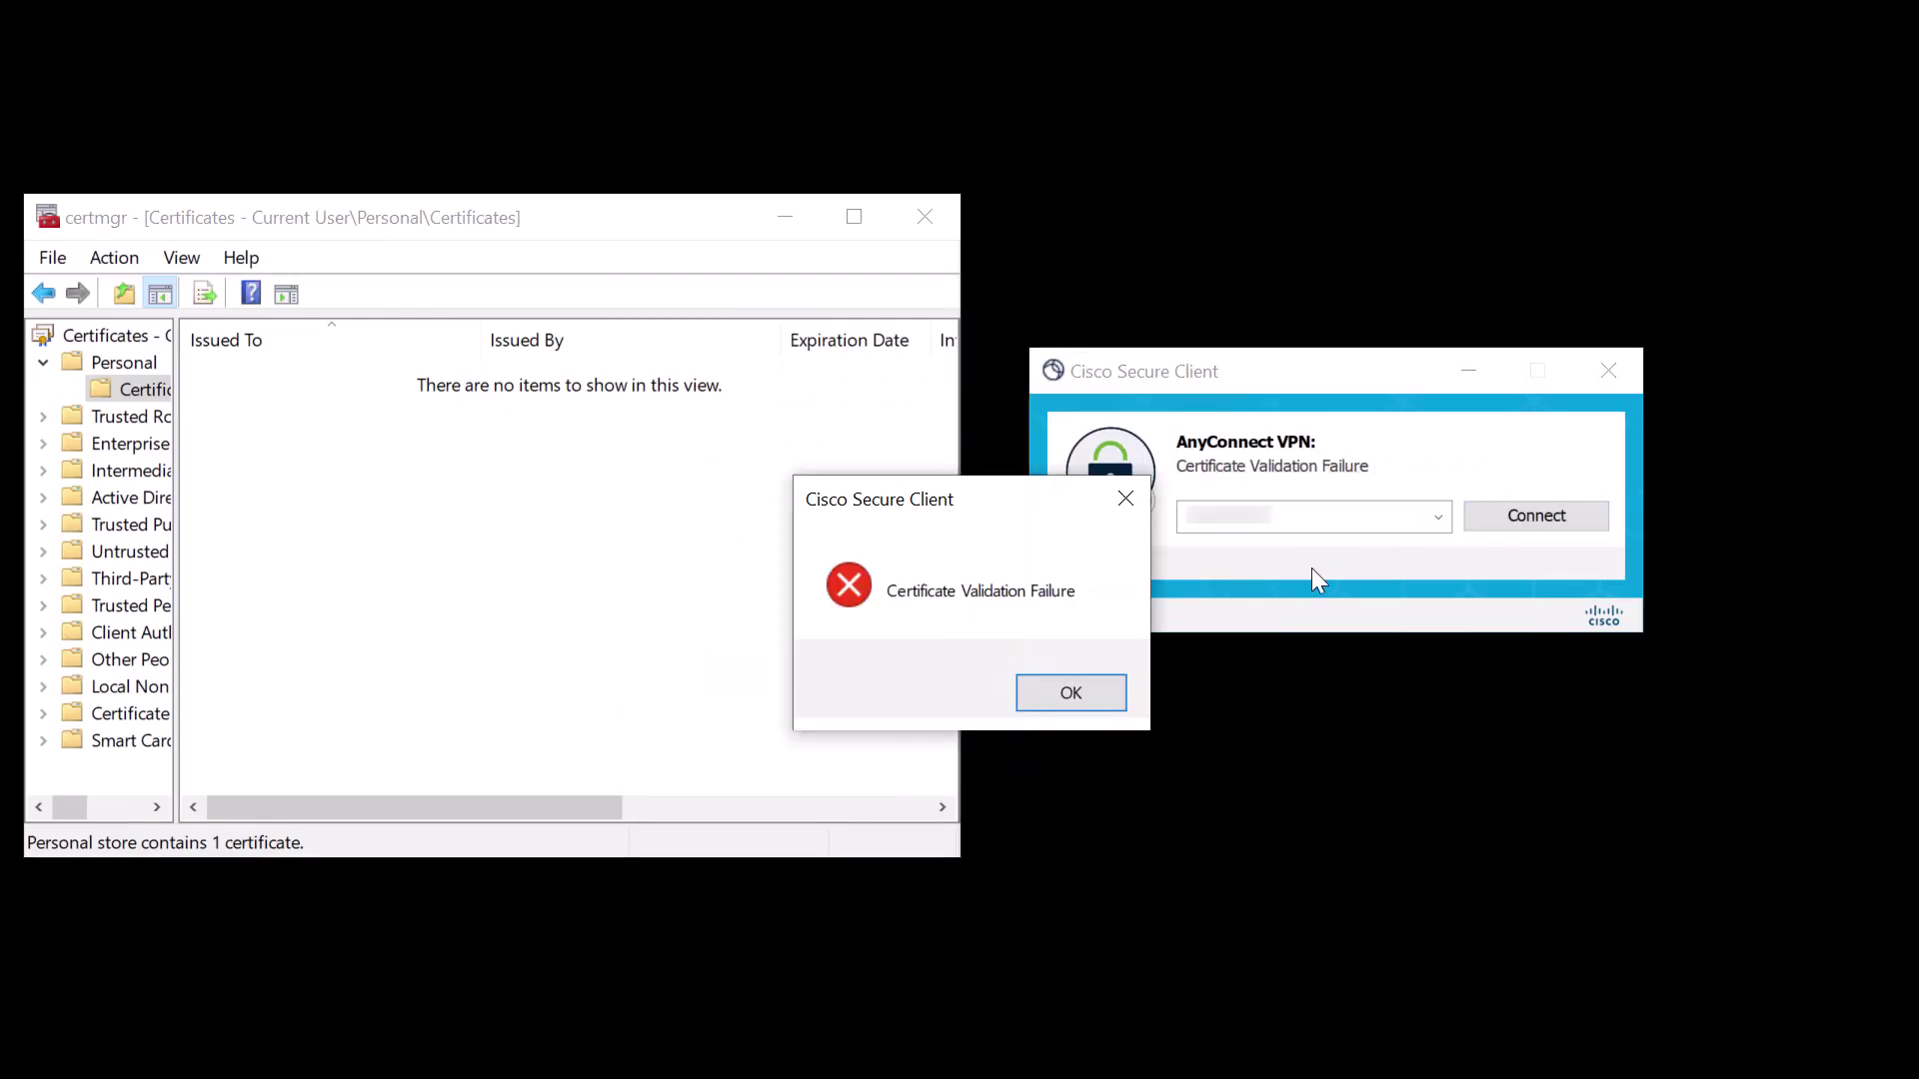
click(1070, 690)
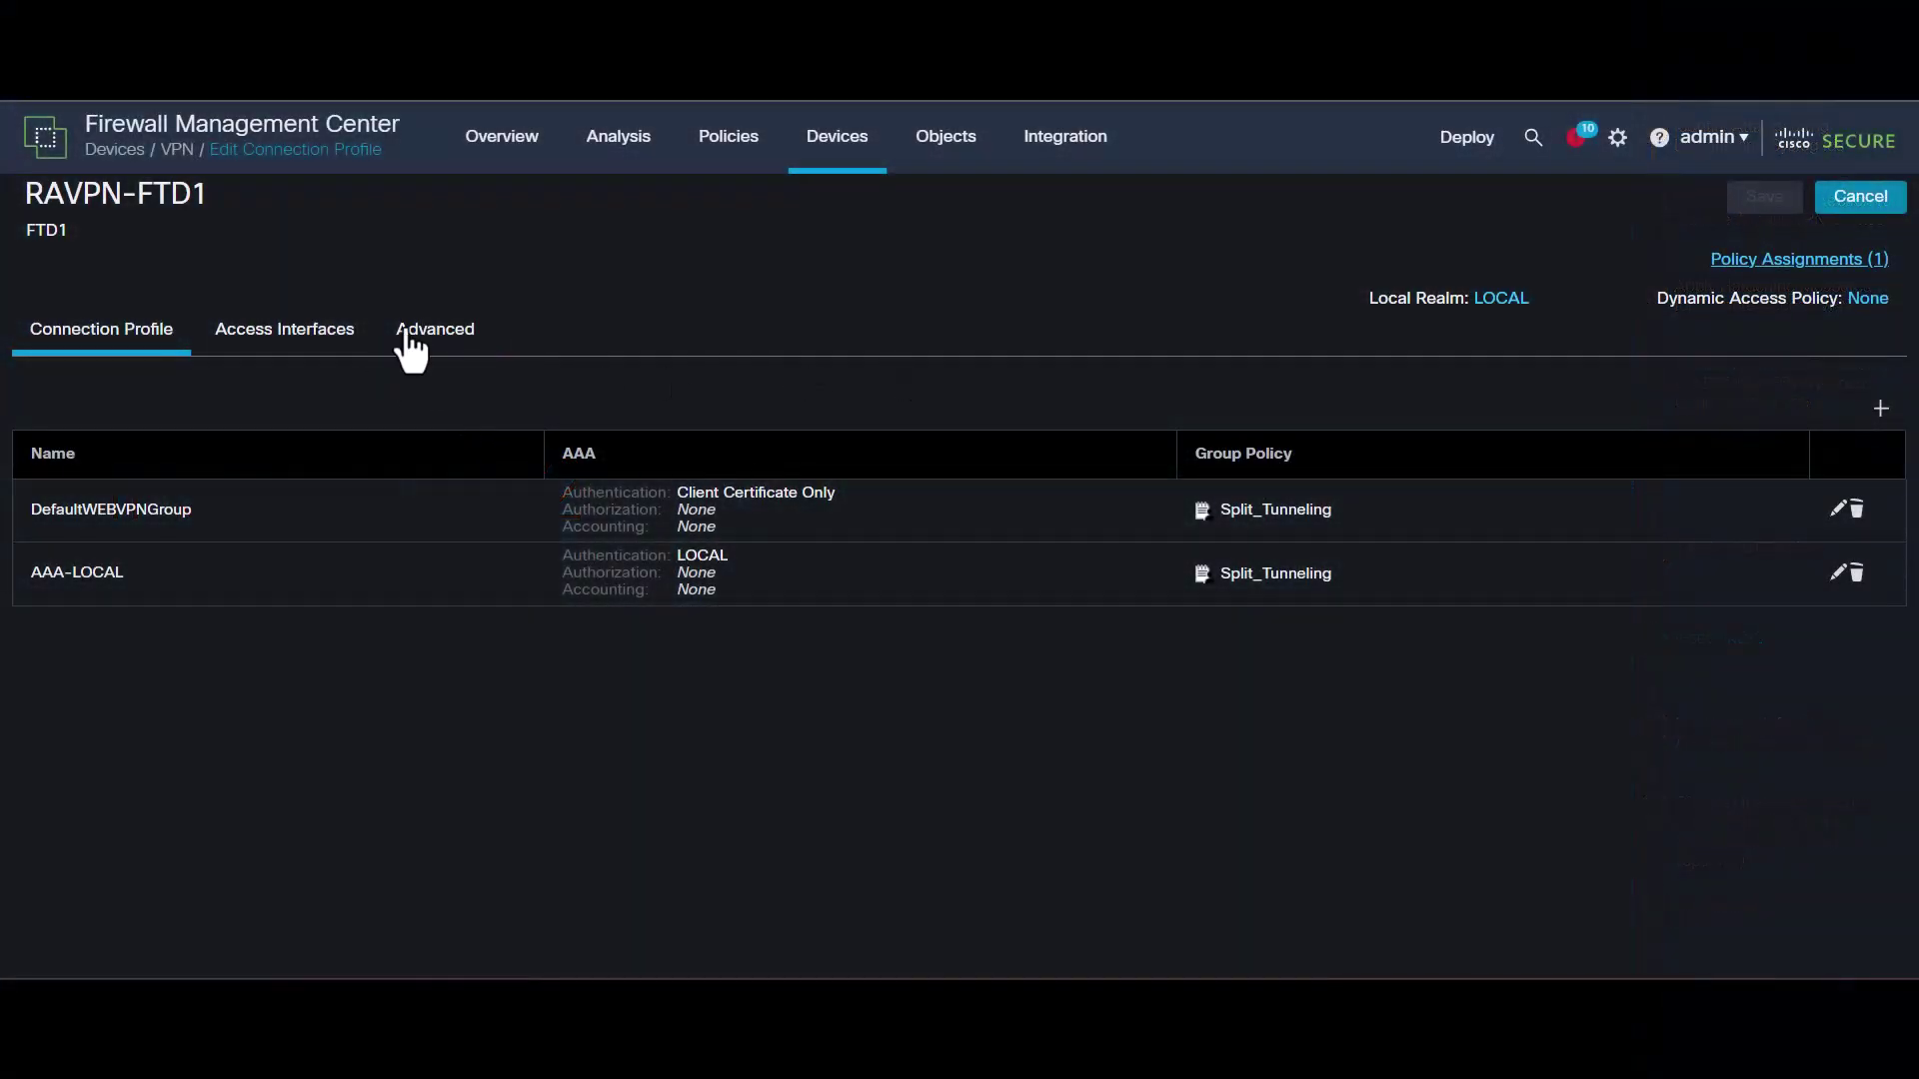
Enable IPsec-IKEv2 on the Outside-FTD1 access interface group
click(345, 338)
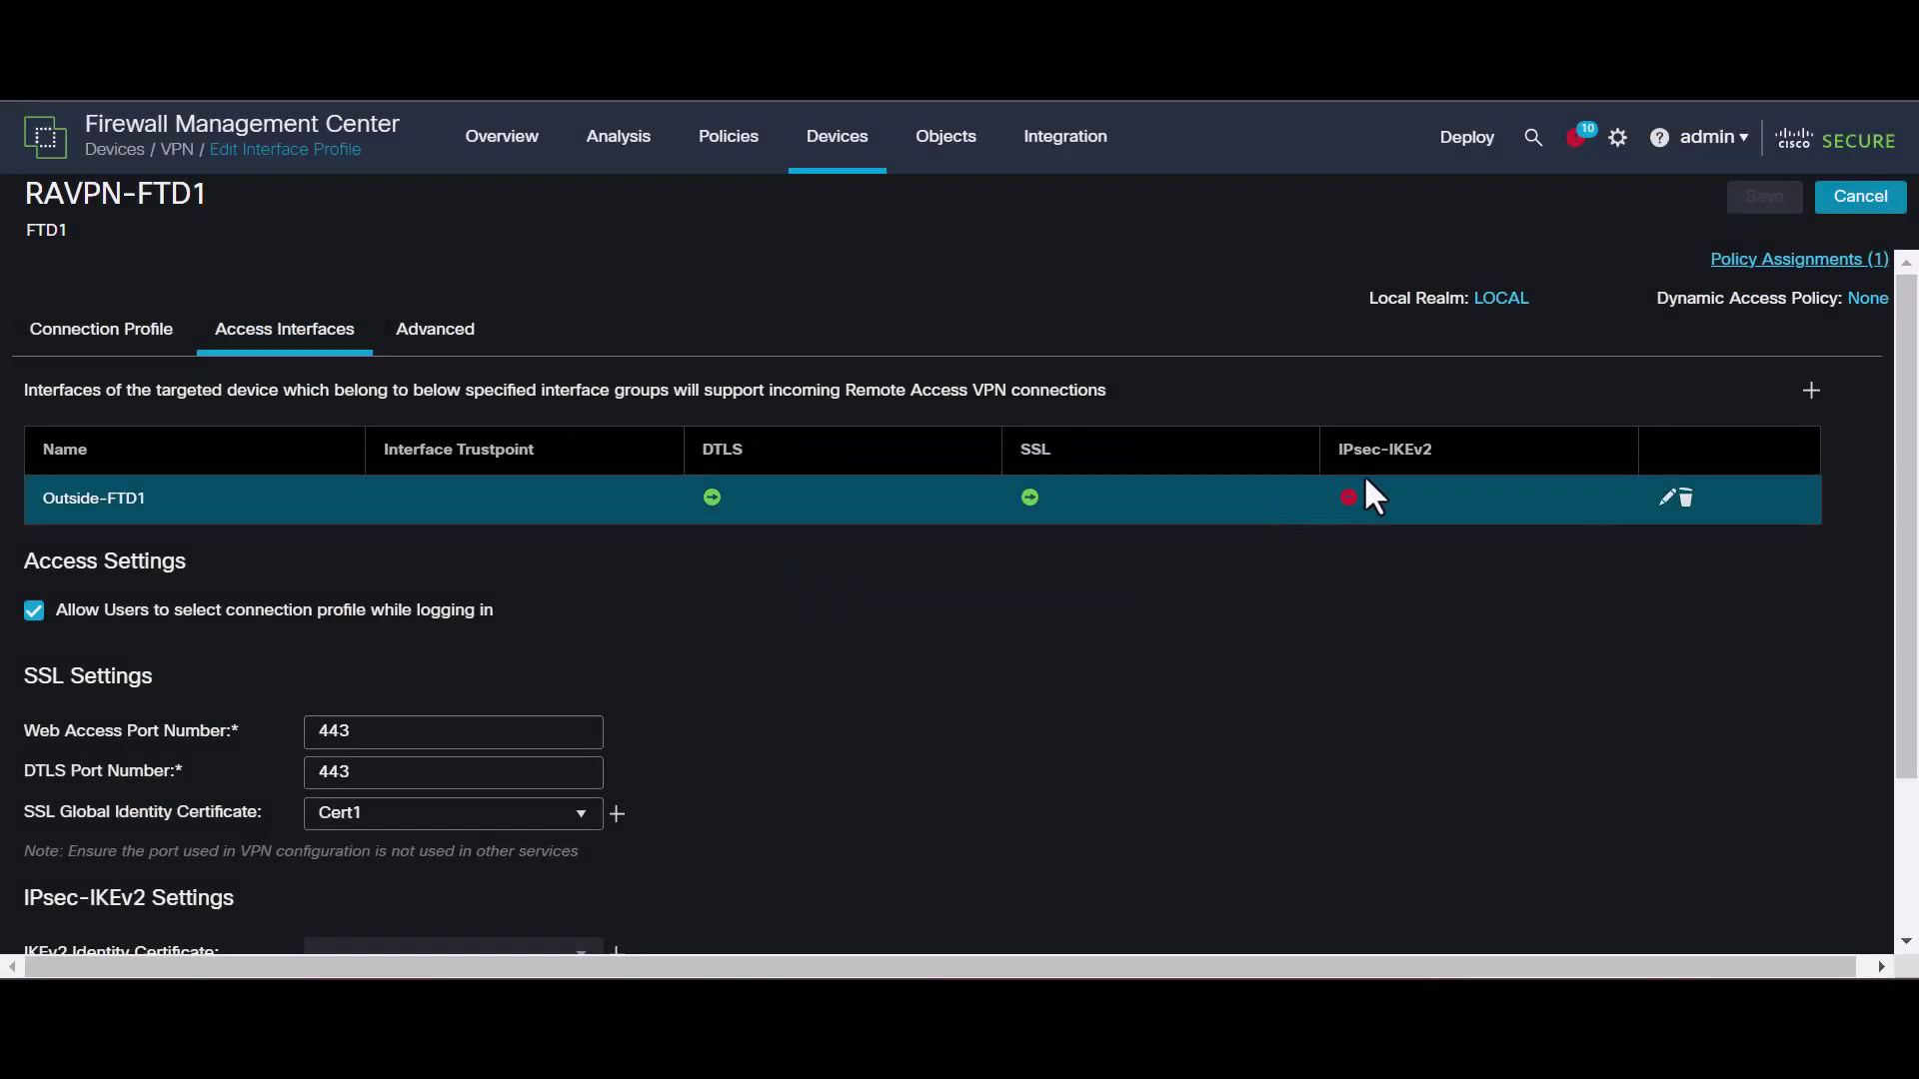
click(1666, 497)
click(641, 508)
click(1254, 712)
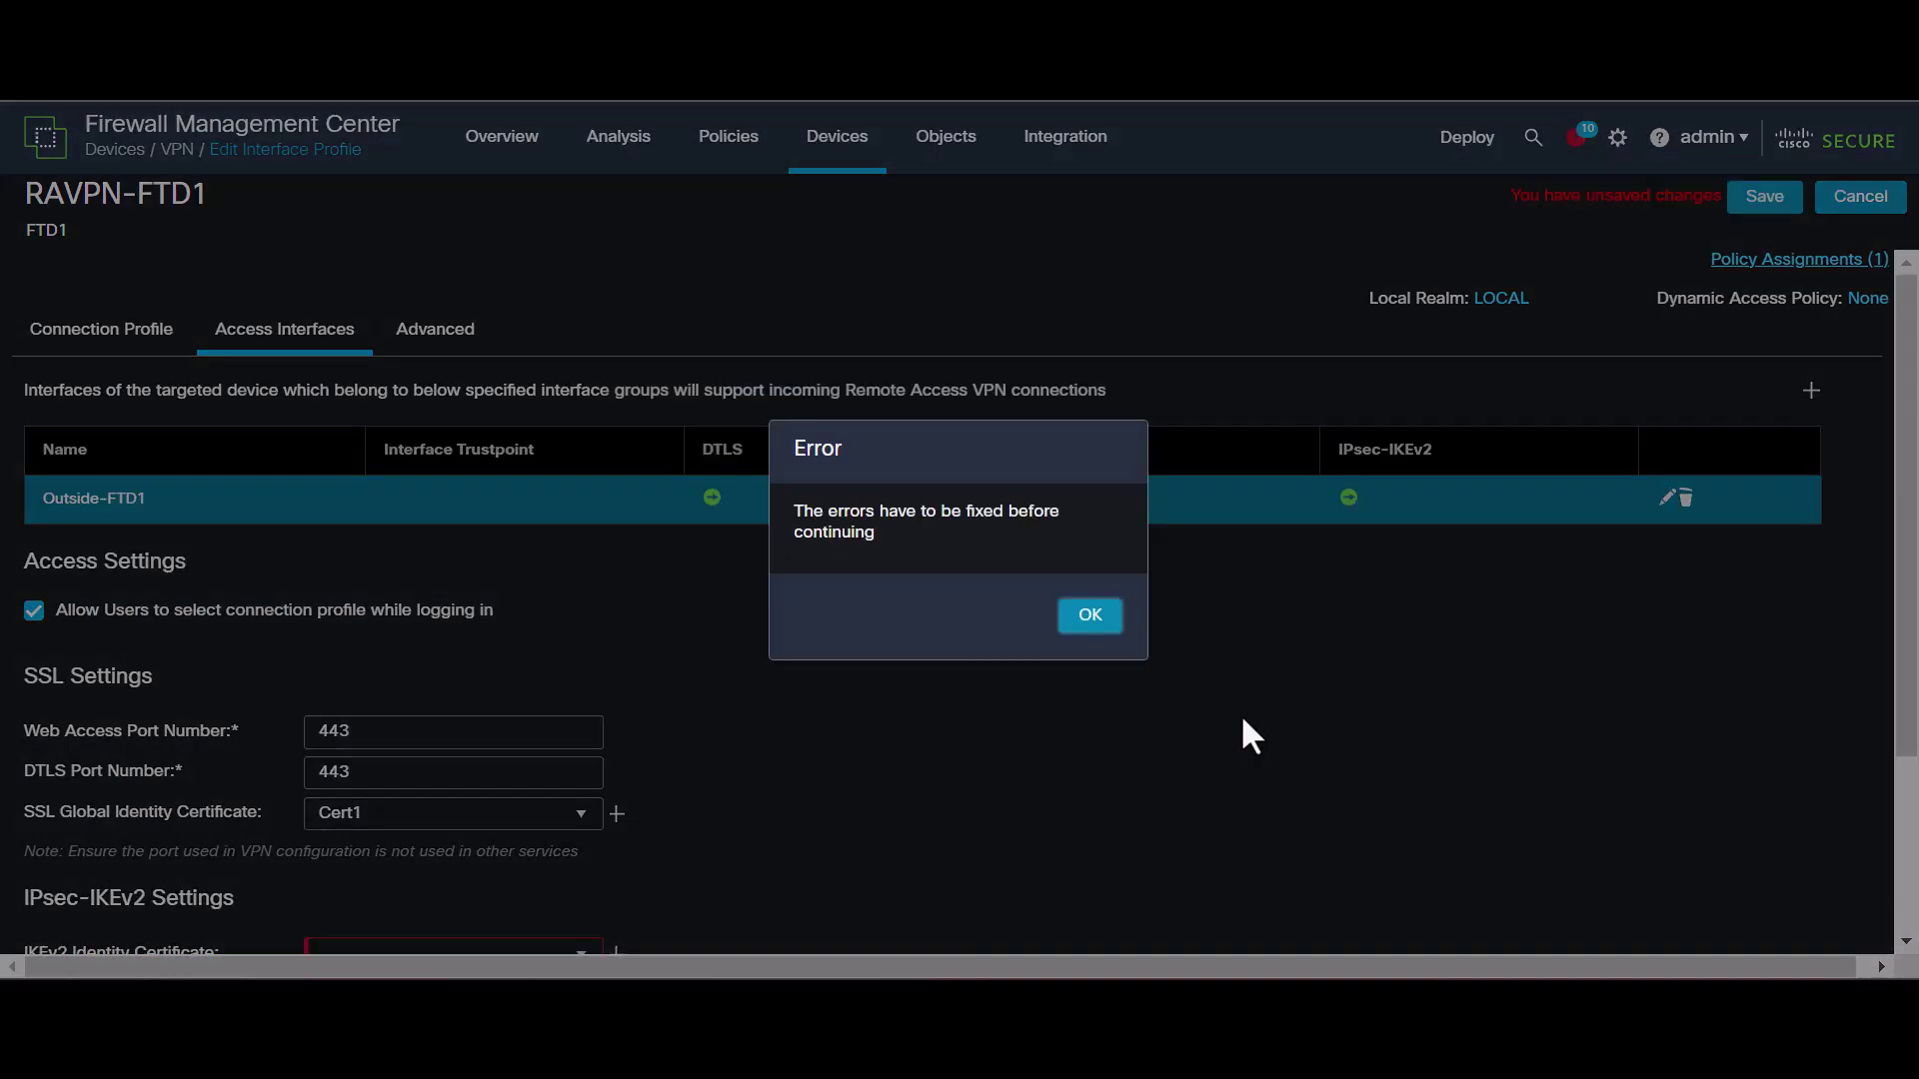
click(1090, 615)
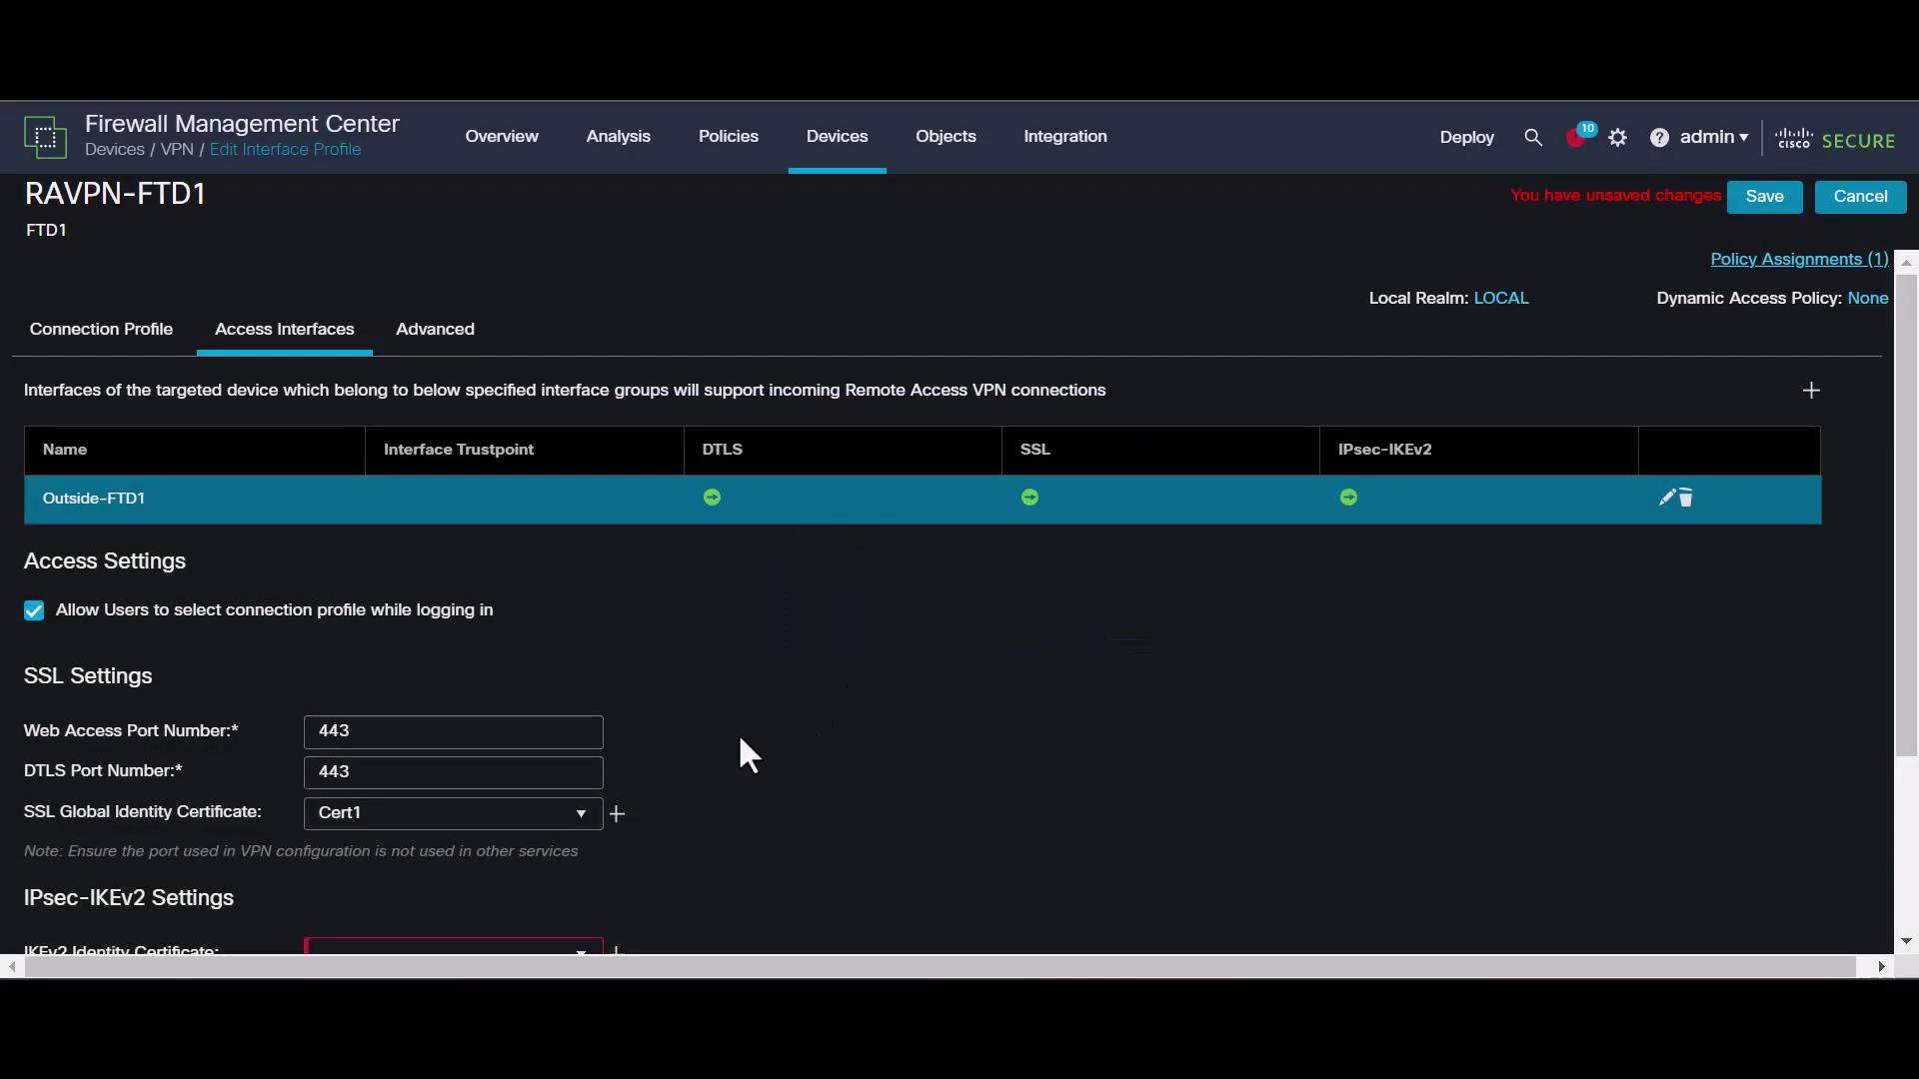
scroll(476, 760, down, 1)
scroll(476, 760, down, 2)
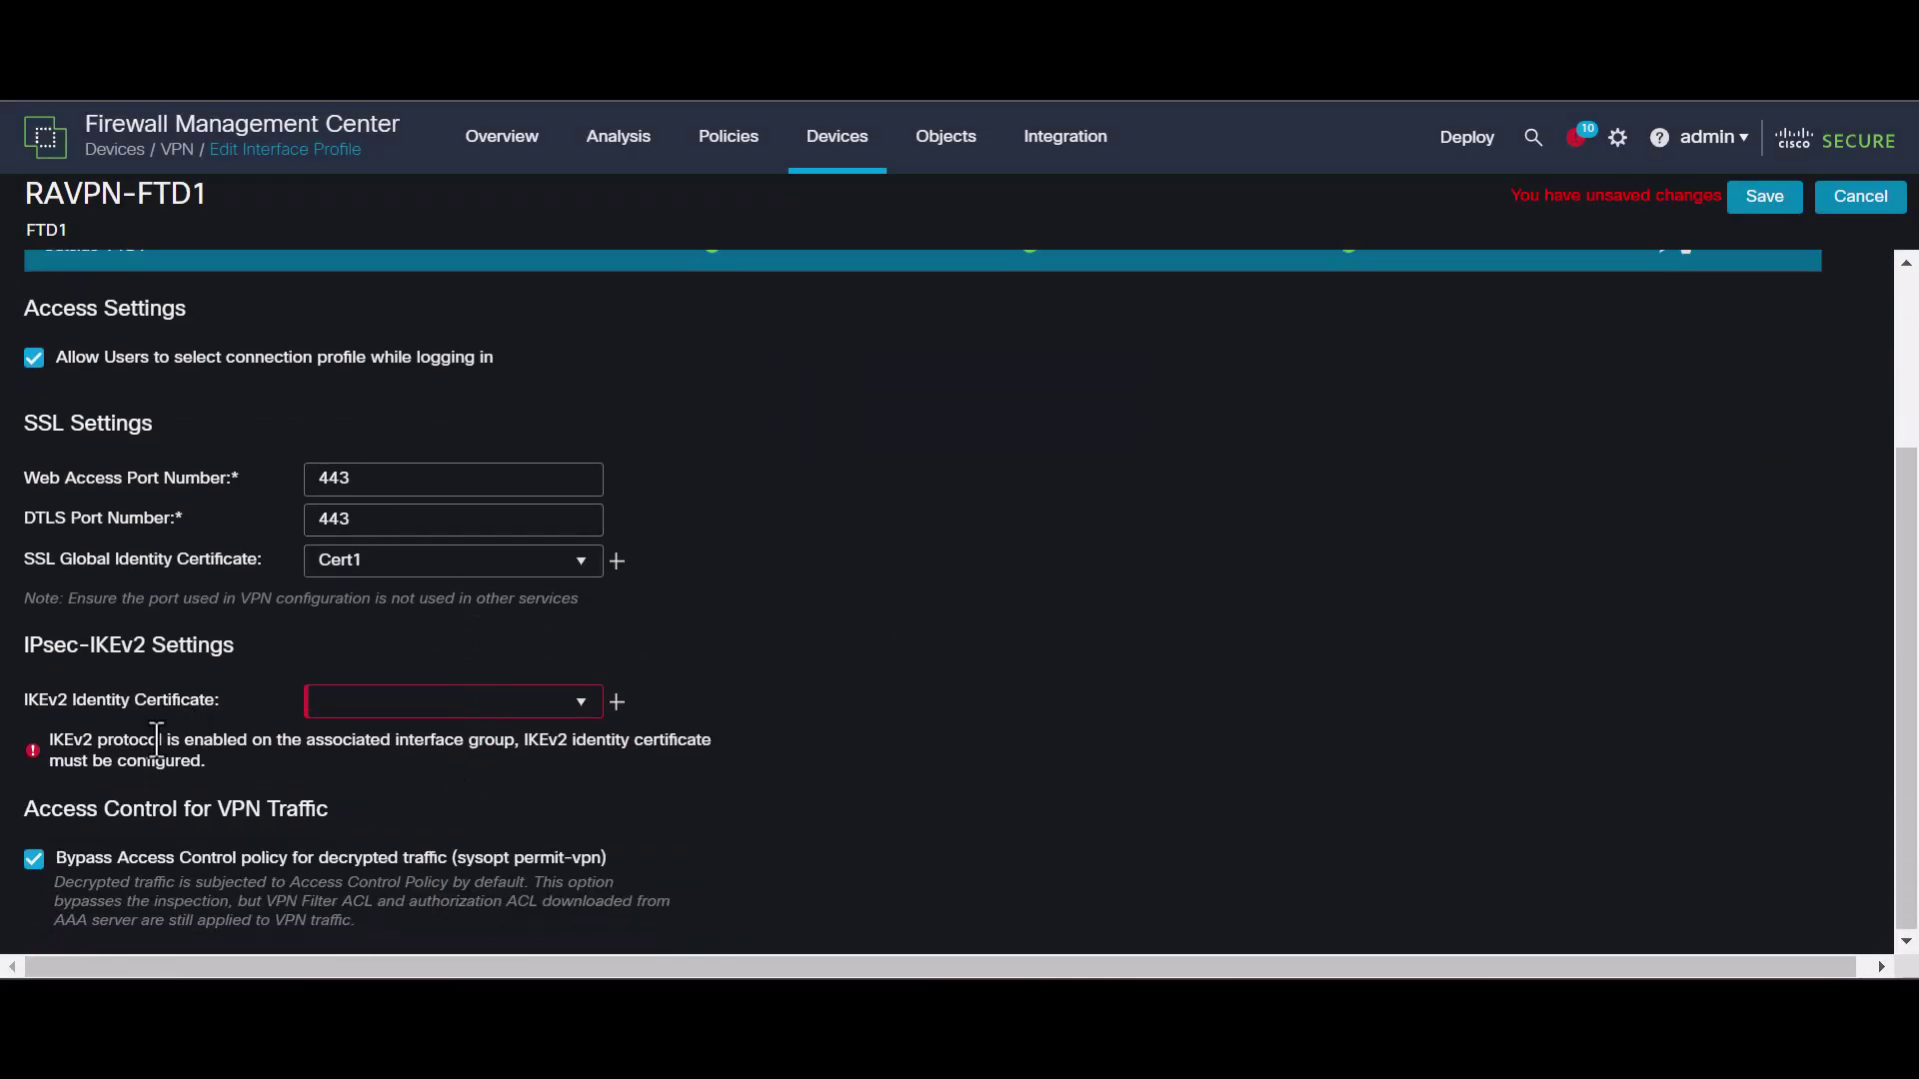
Set Cert1 as the IKEv2 identity certificate, save, and edit the AAA-LOCAL profile
click(578, 712)
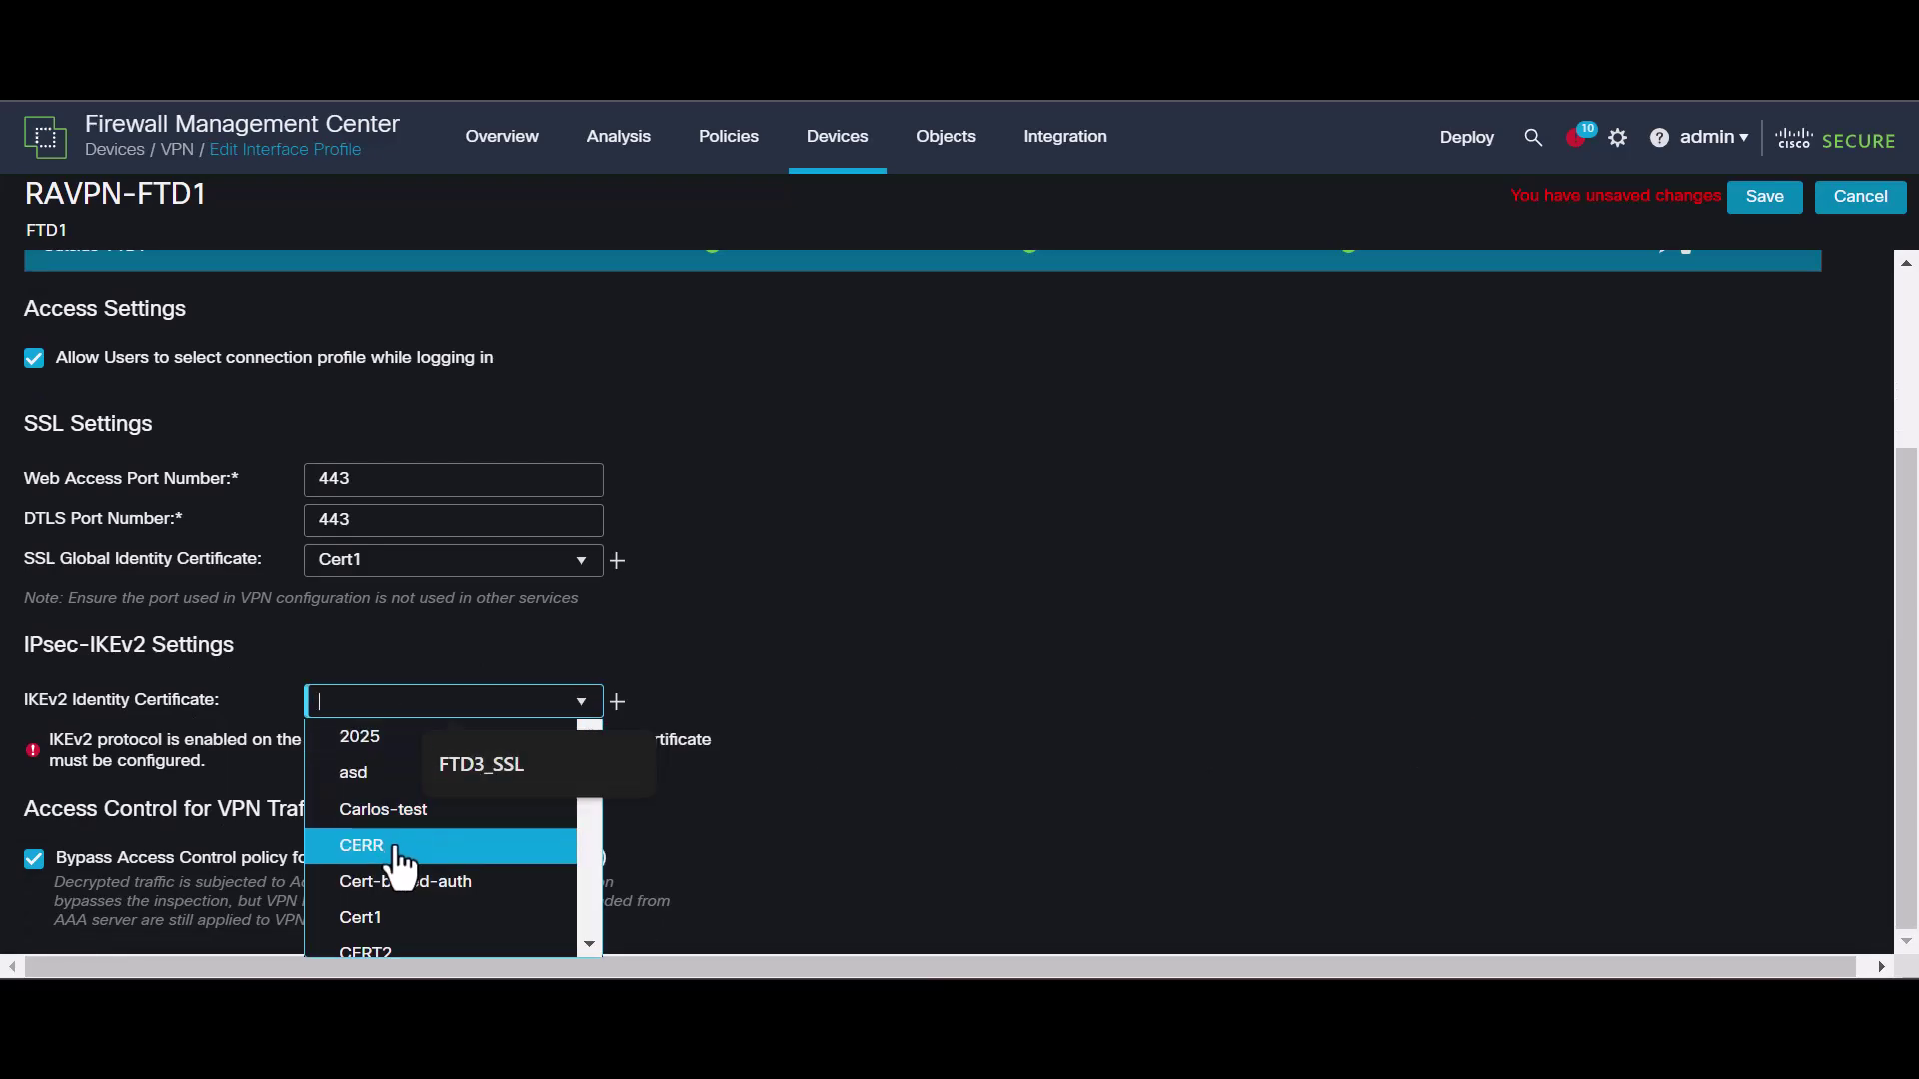
click(403, 917)
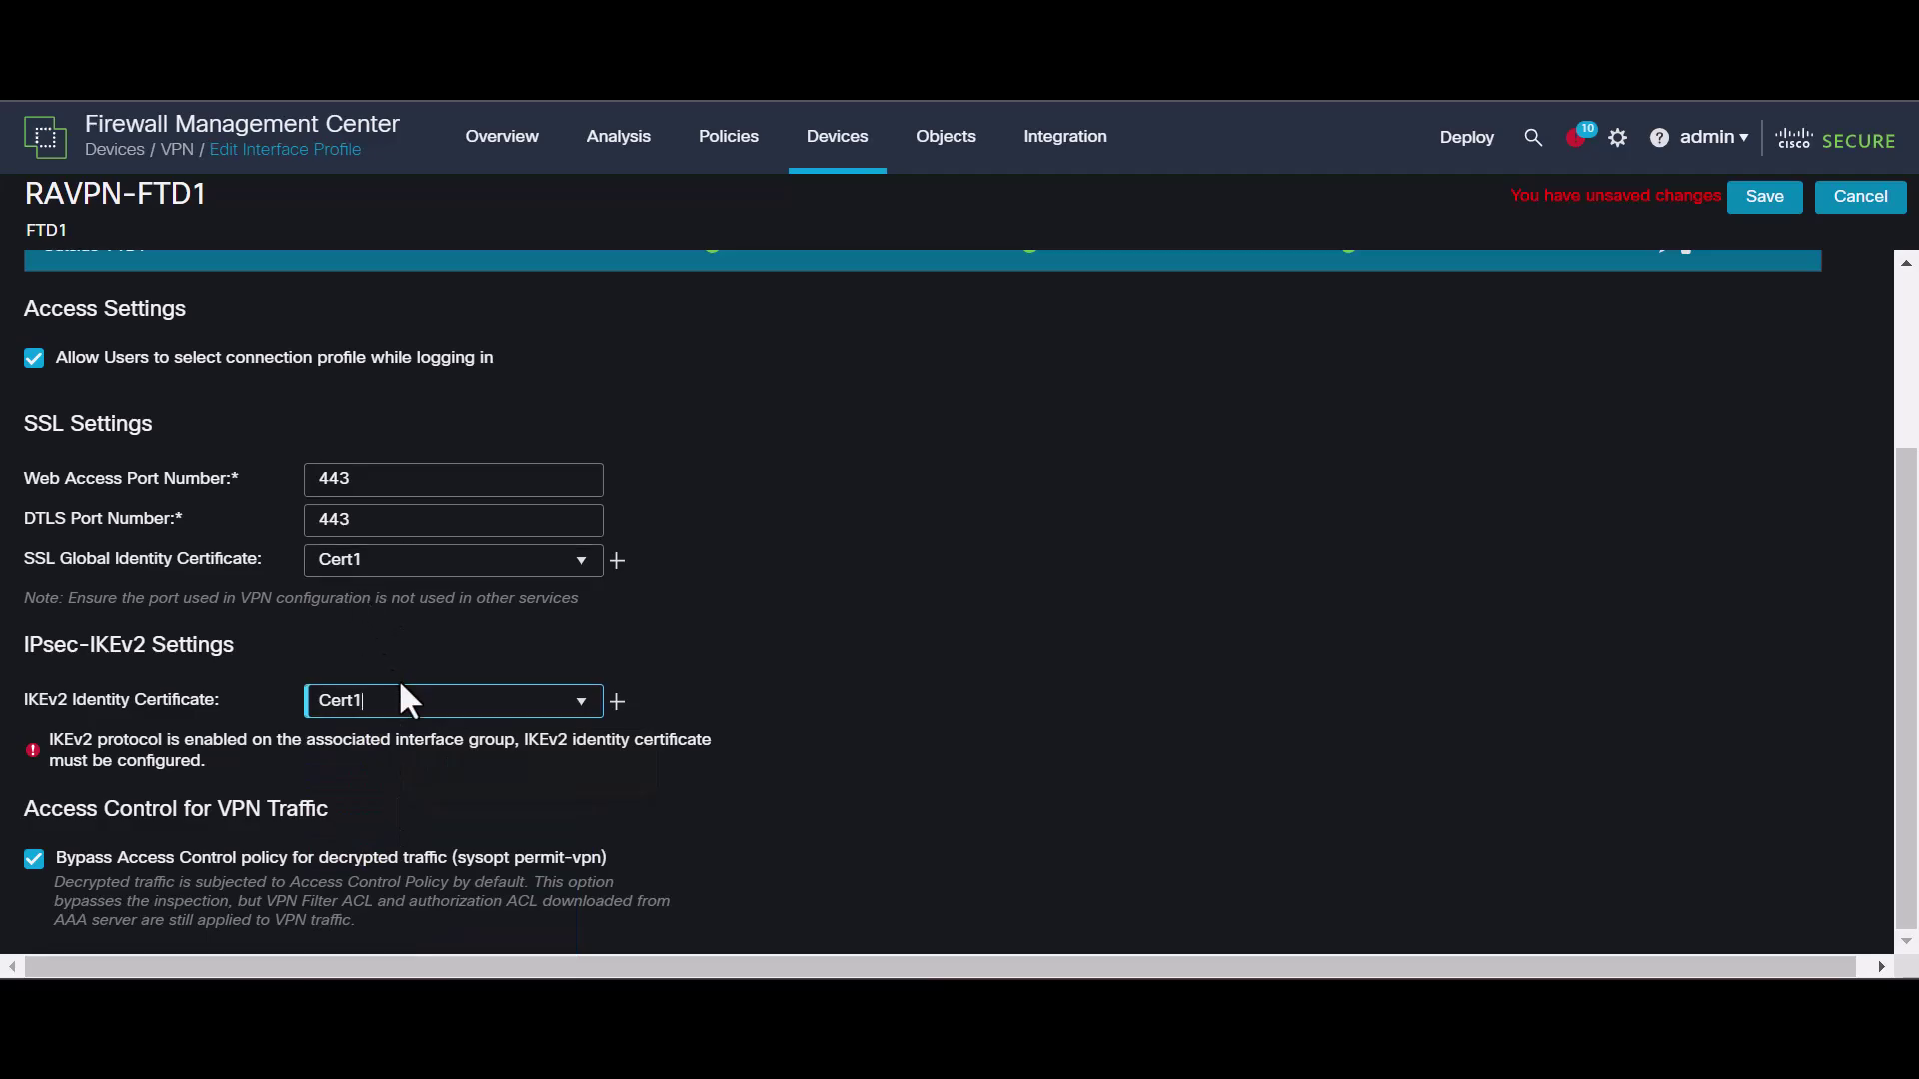
click(441, 672)
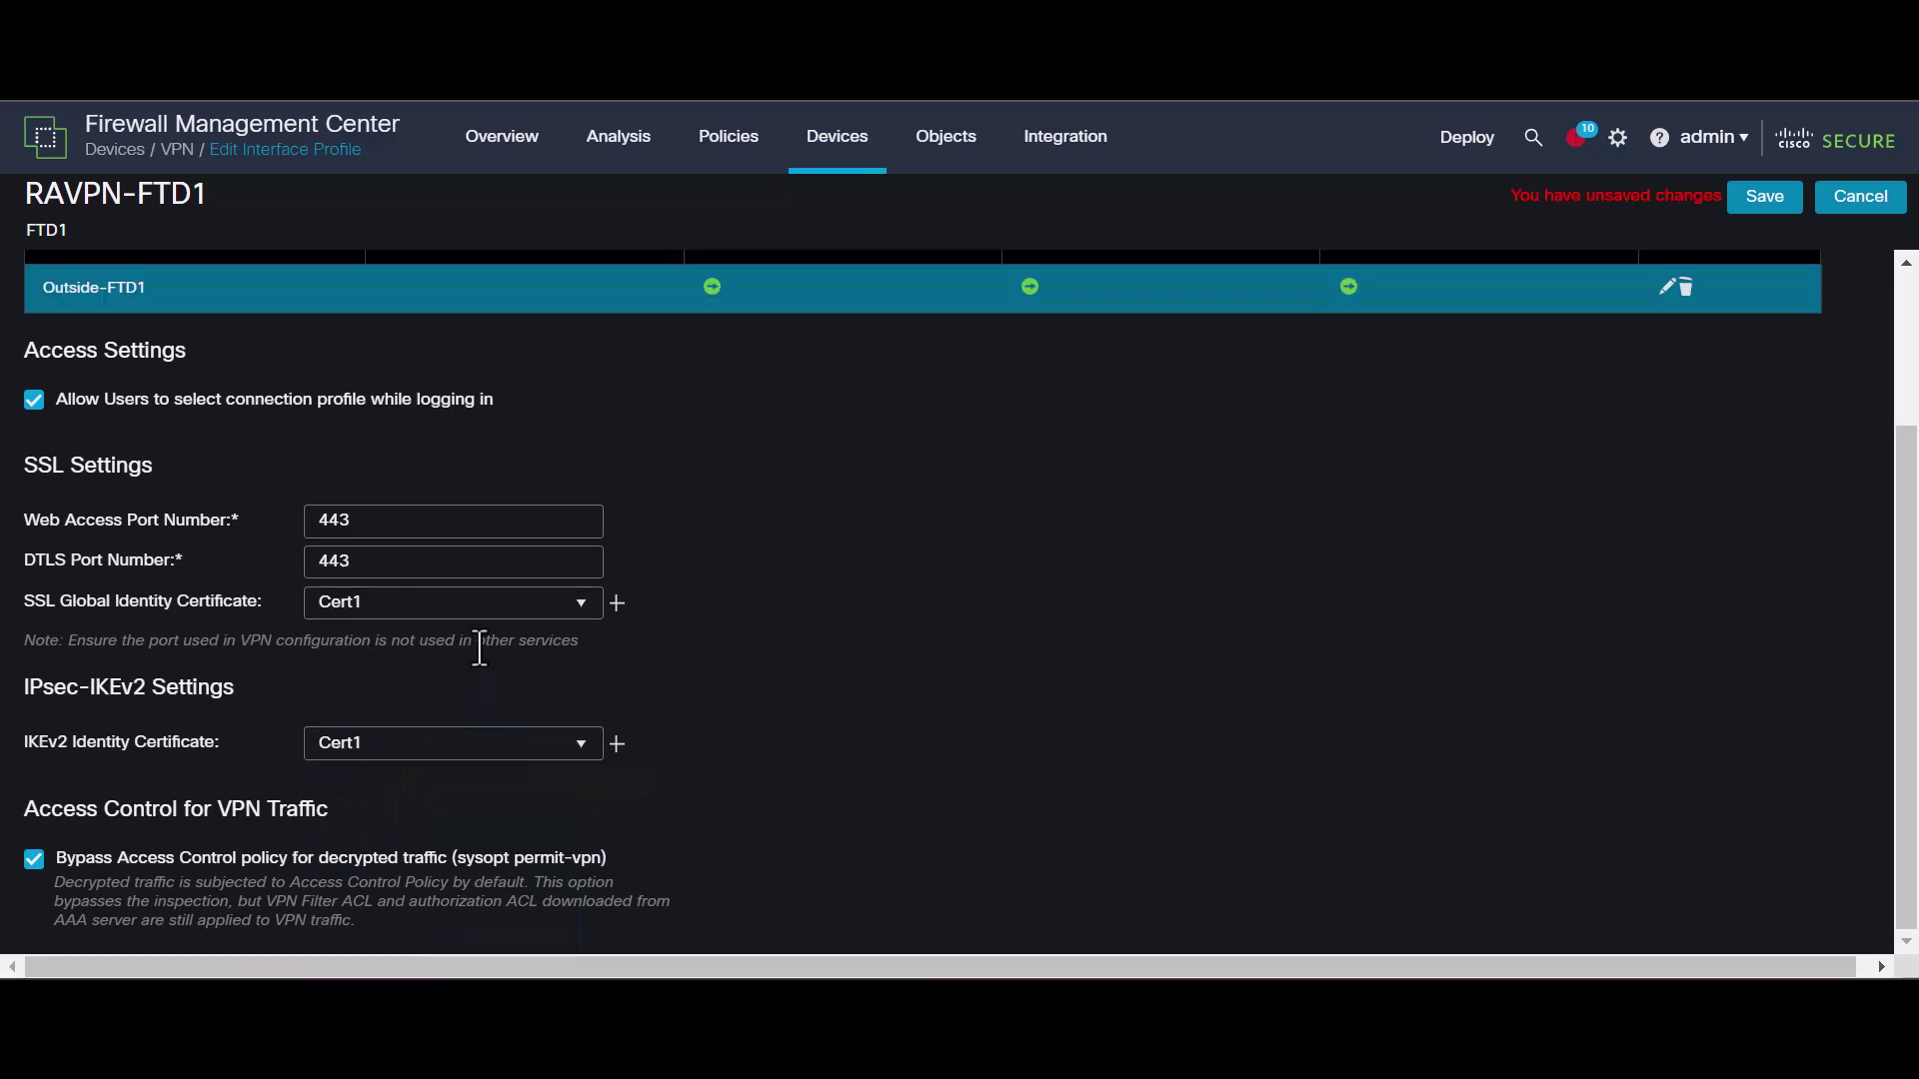
click(1766, 198)
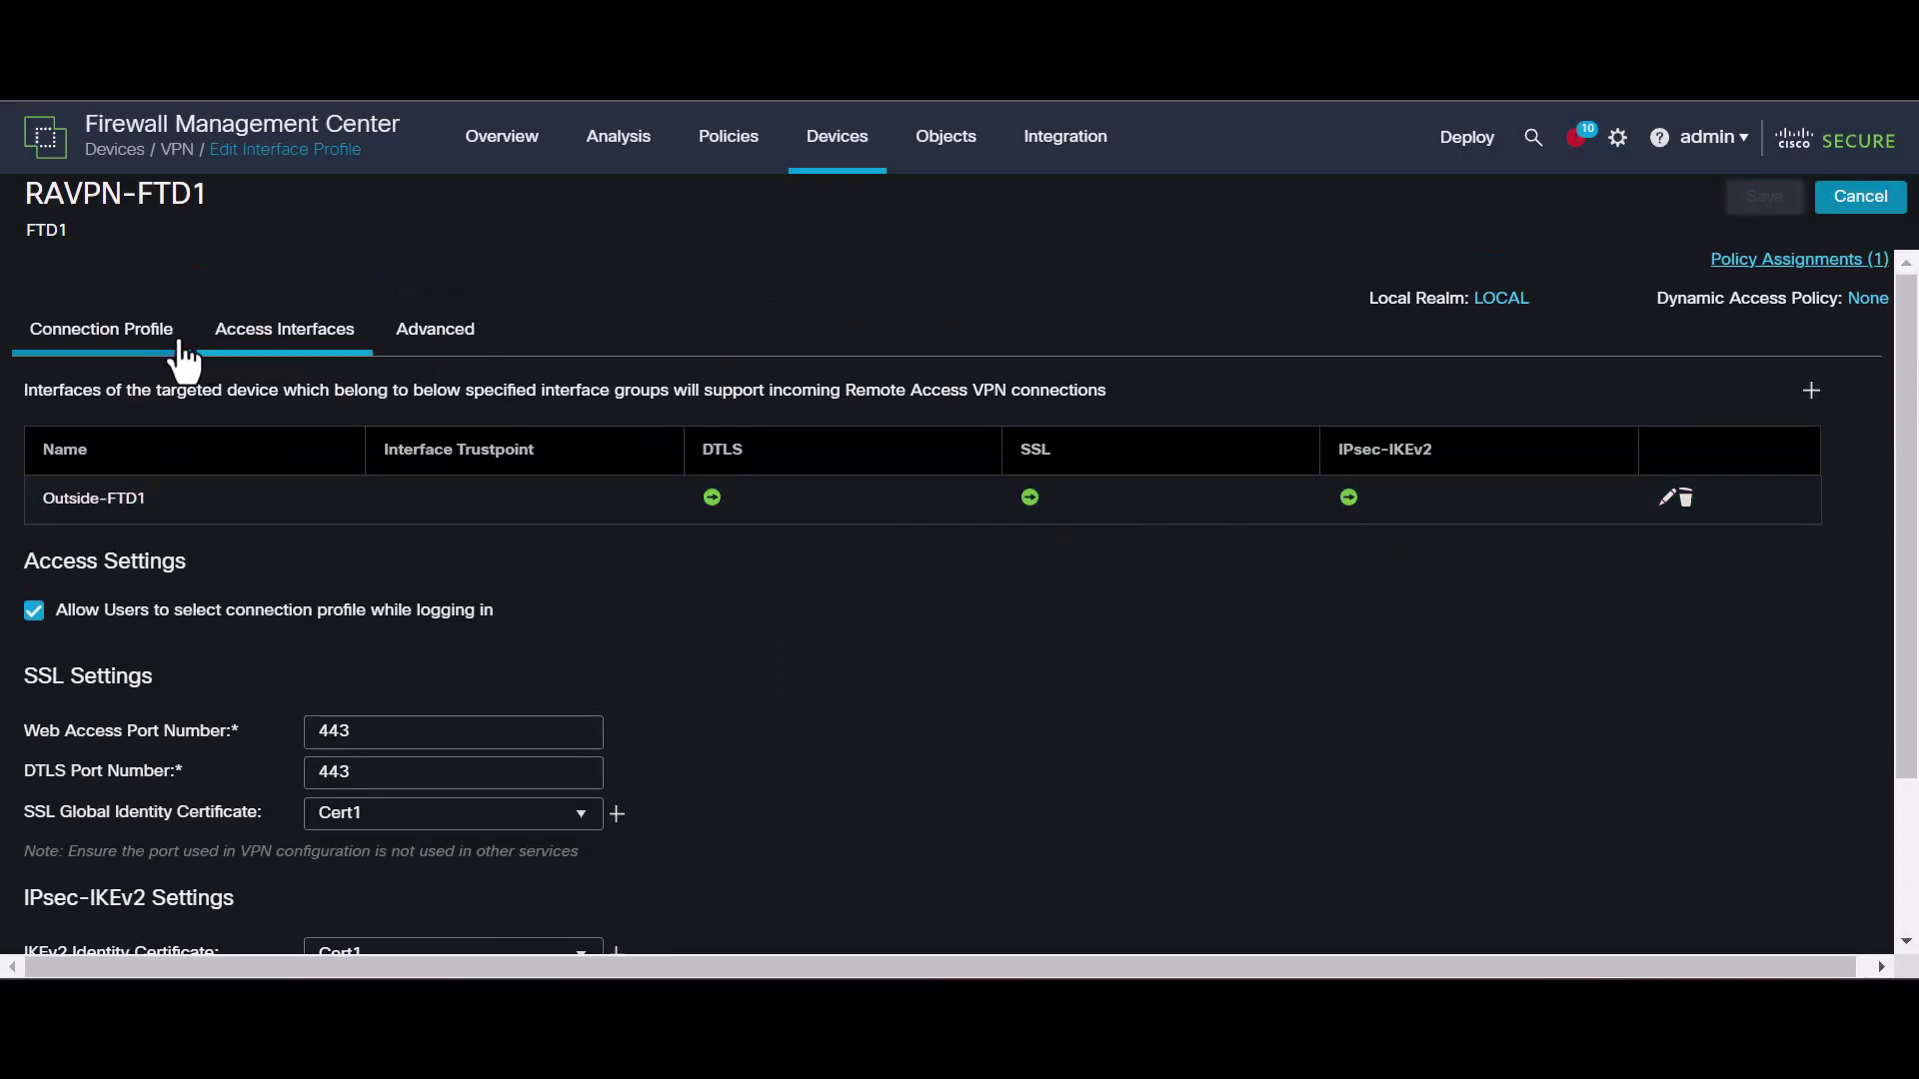
click(167, 343)
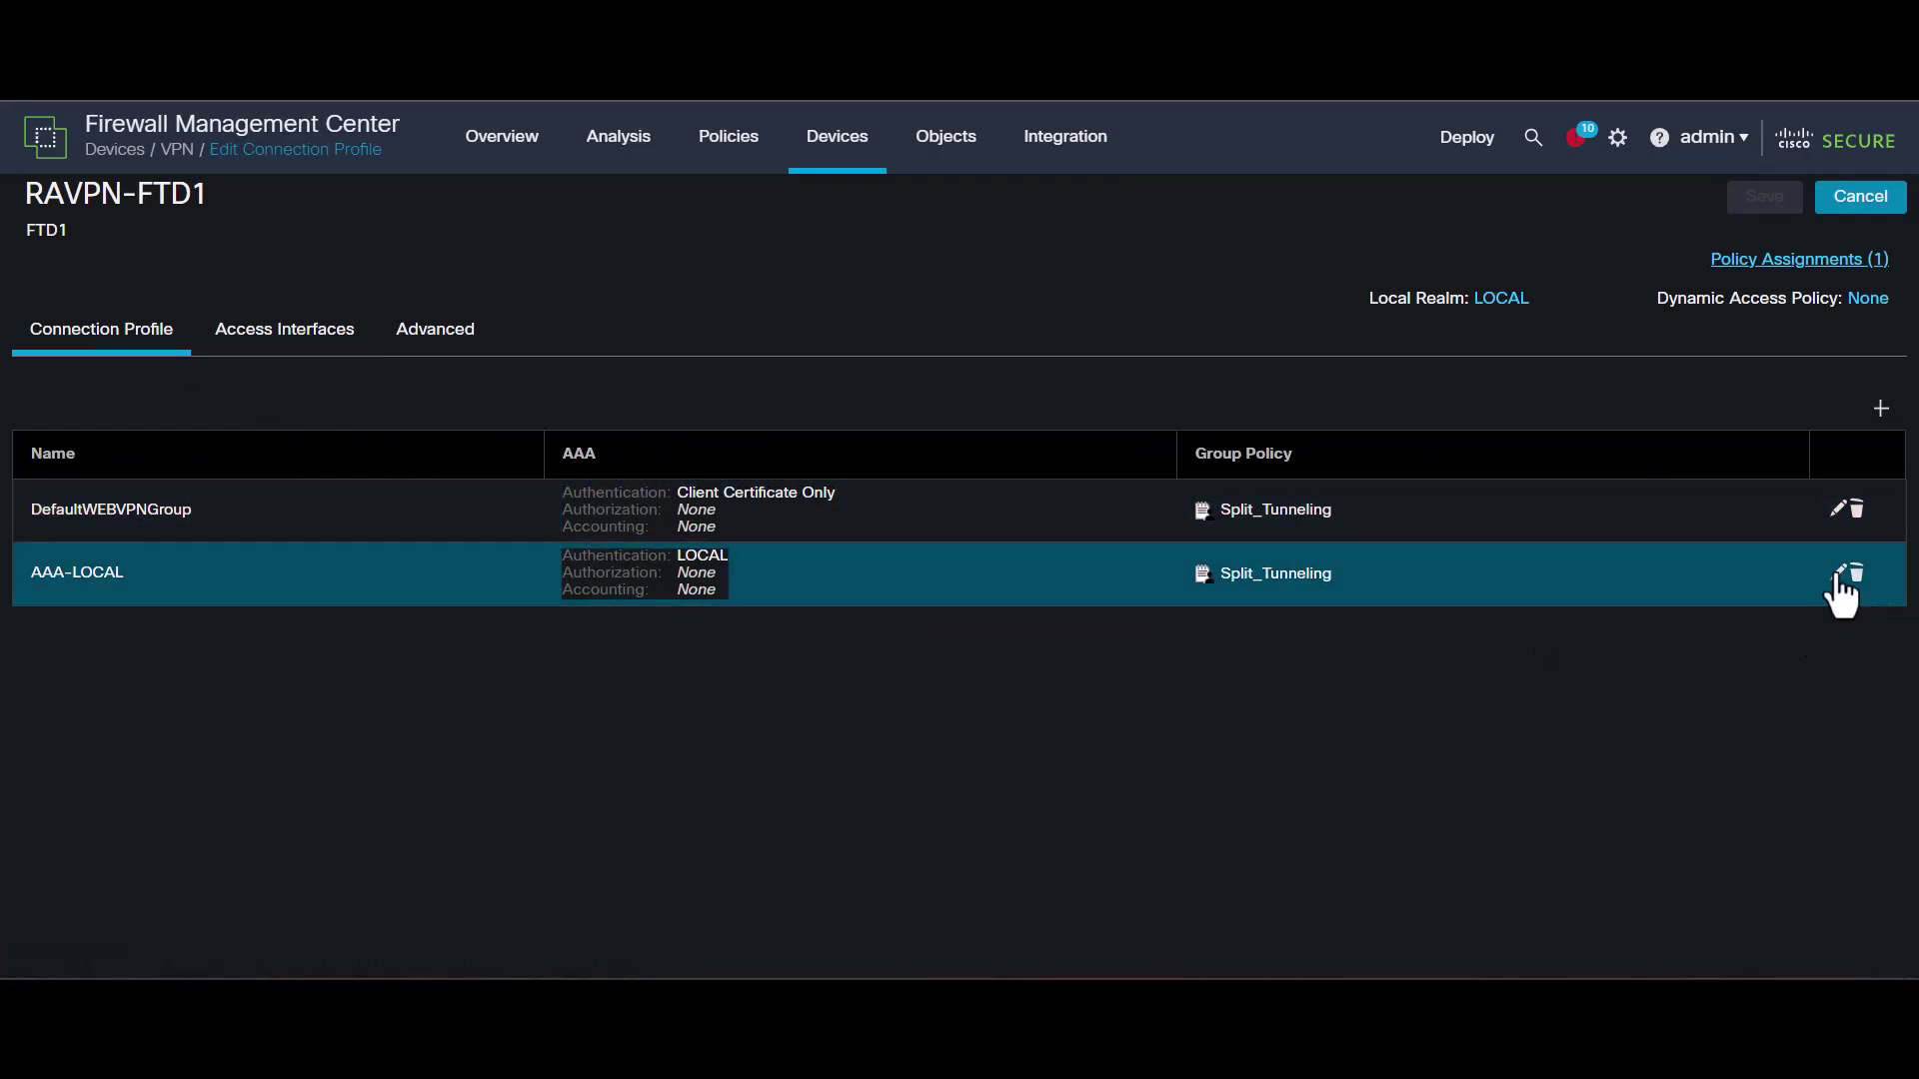
click(1838, 573)
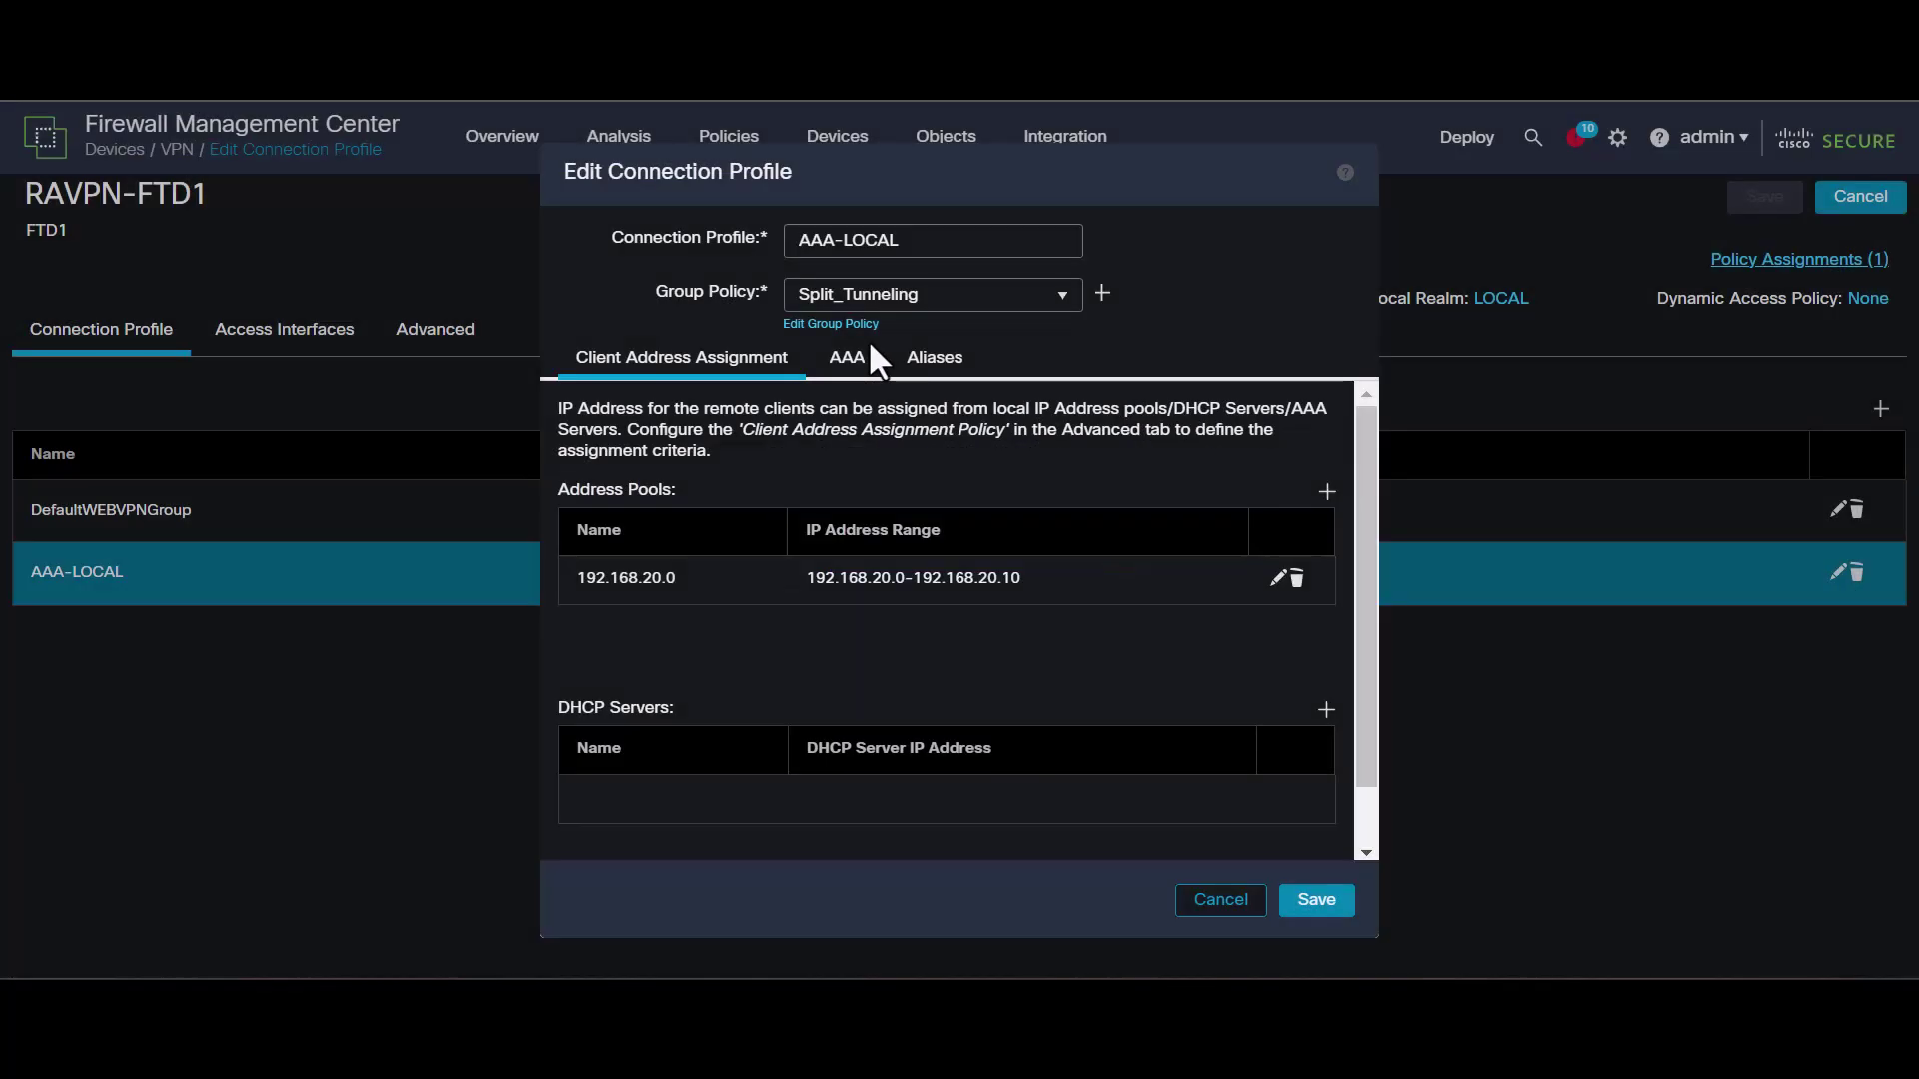
Switch Split_Tunneling from SSL to IPsec-IKEv2 tunneling and save the group policy, profile, and VPN policy
click(843, 325)
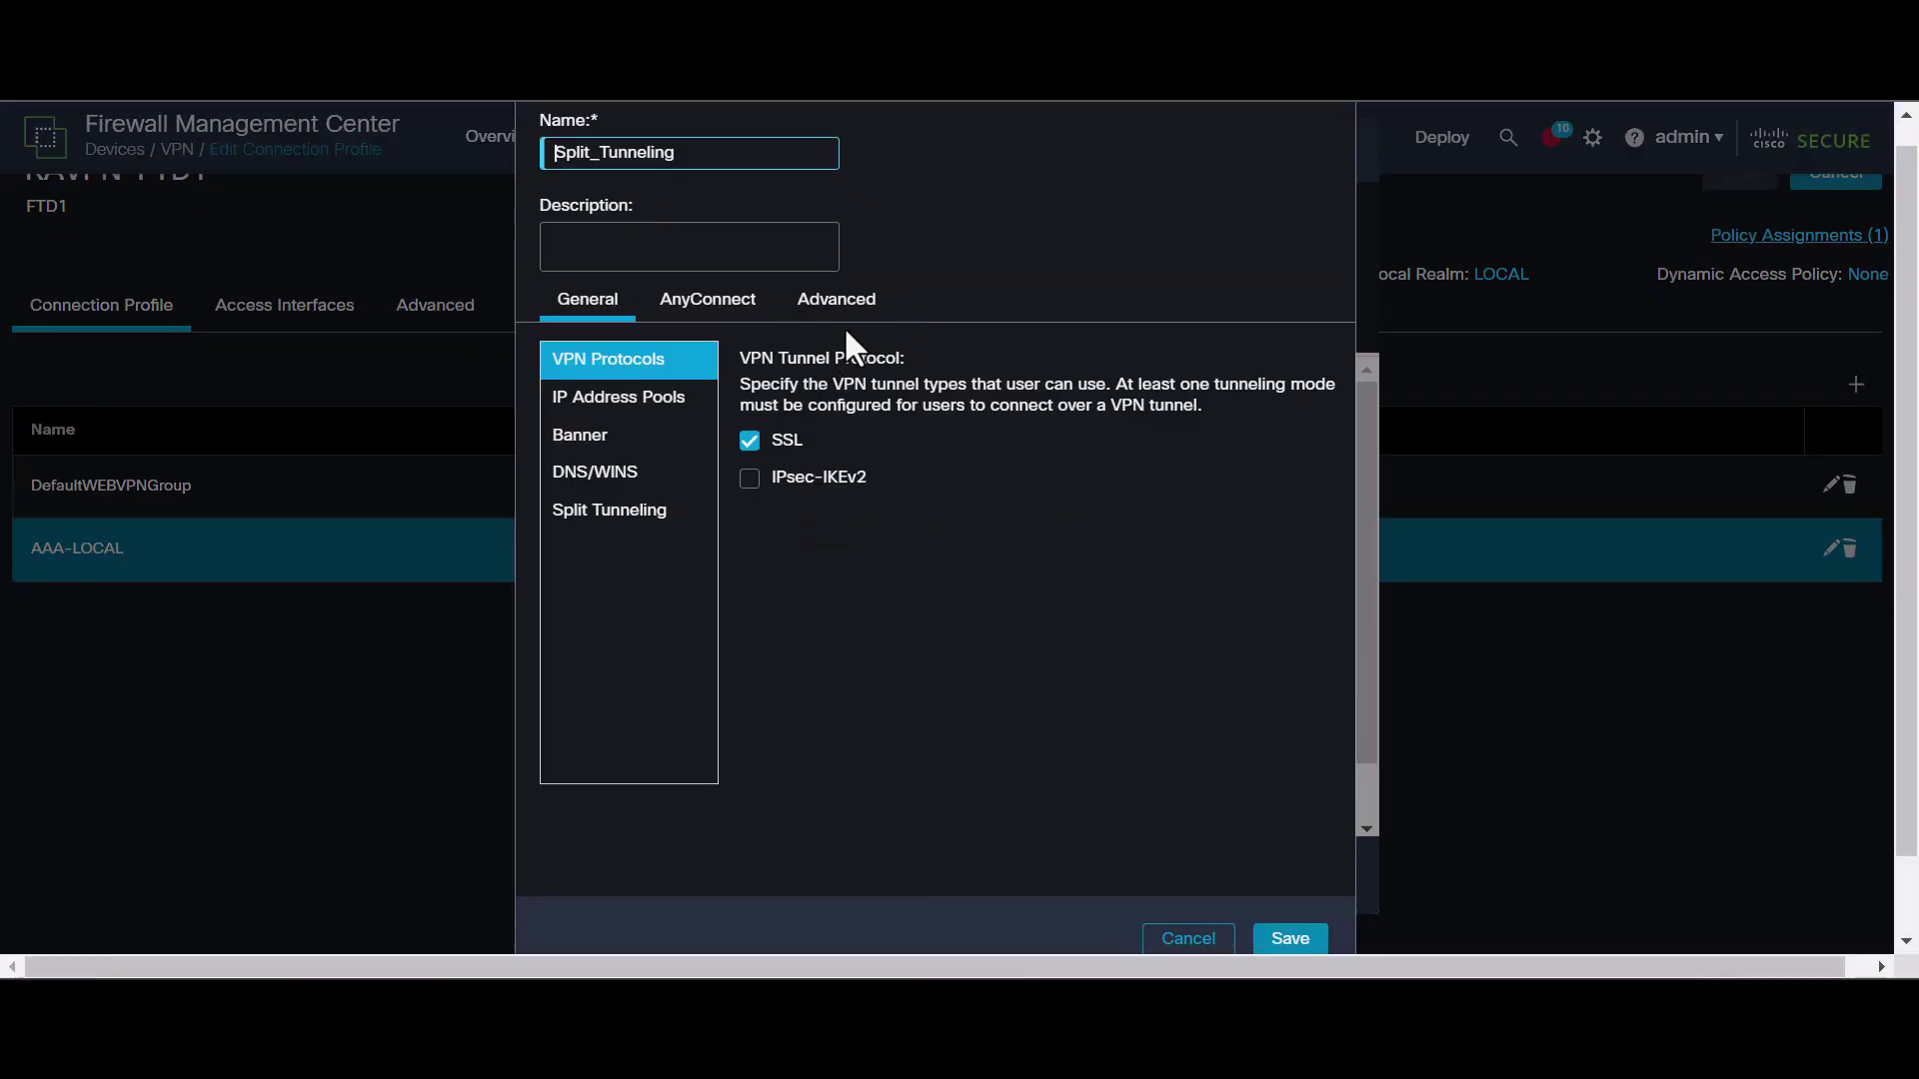
click(750, 440)
click(755, 484)
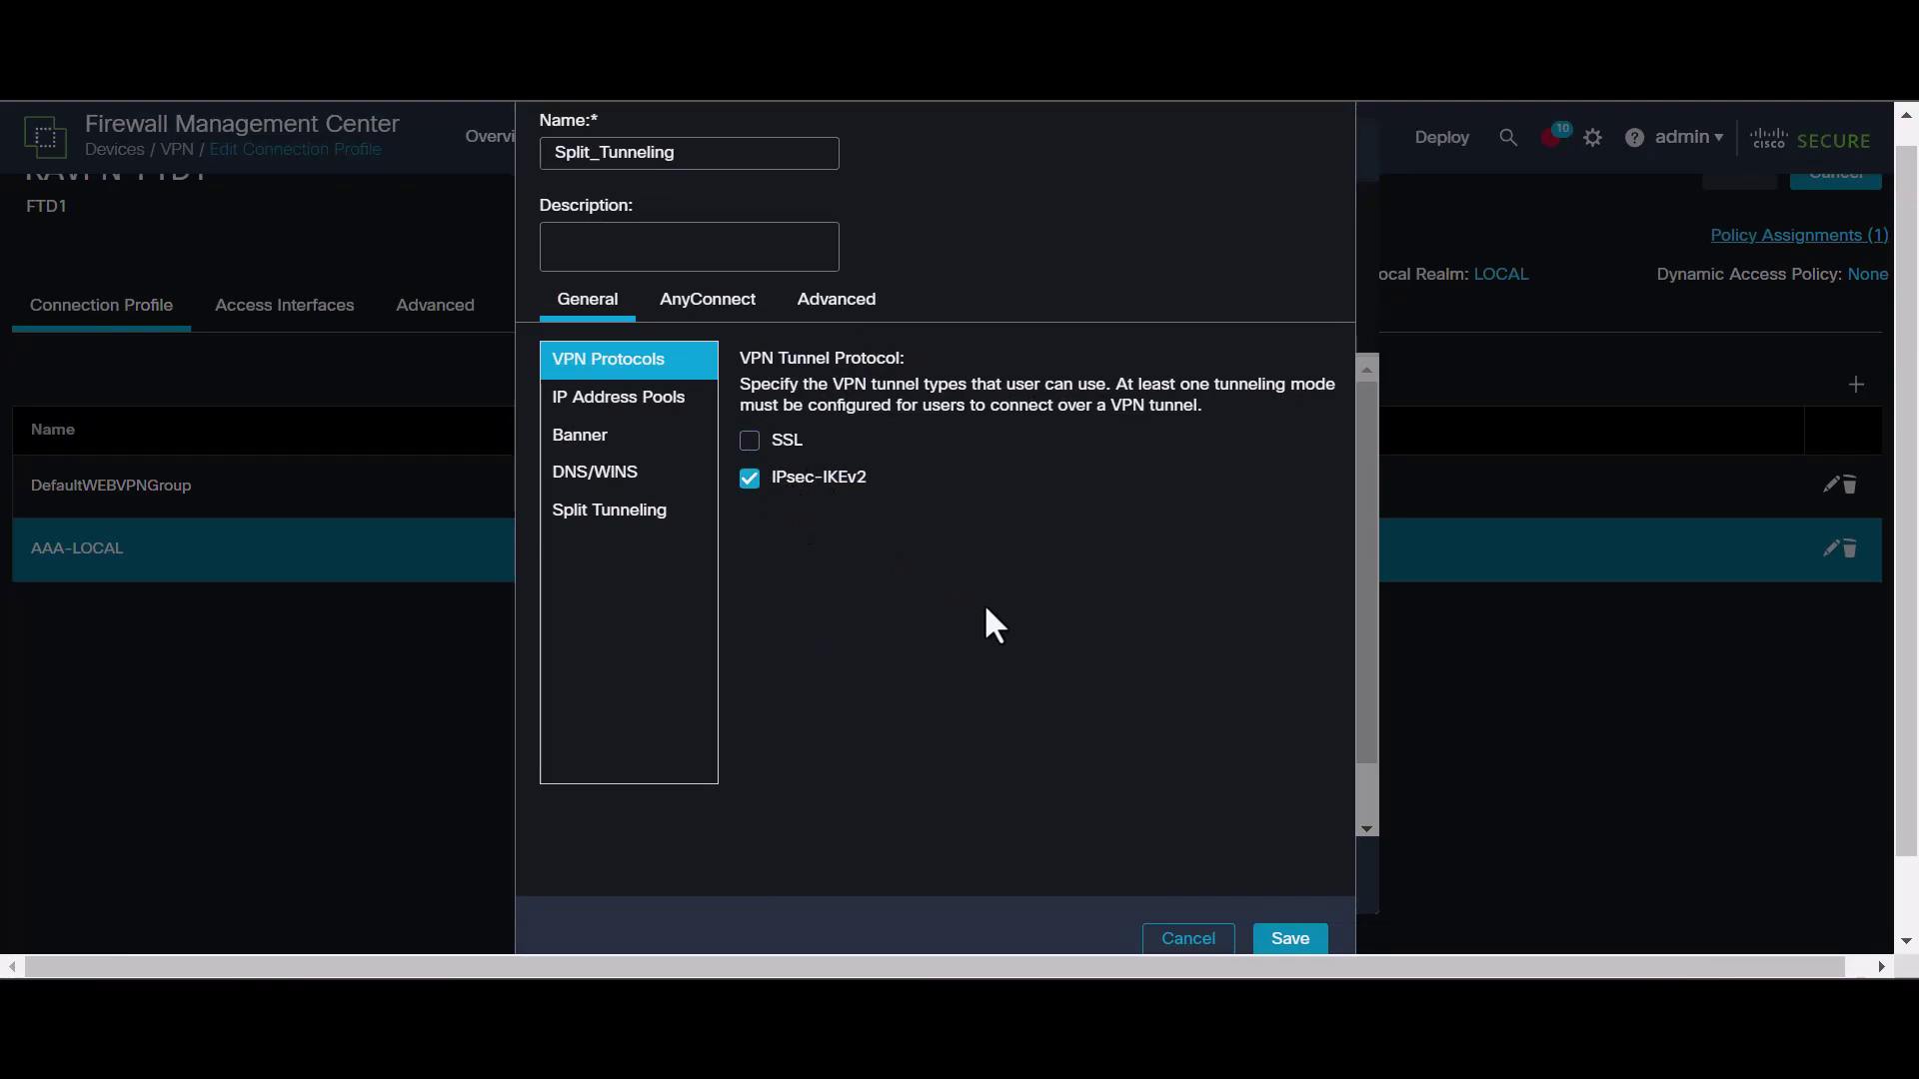
click(744, 328)
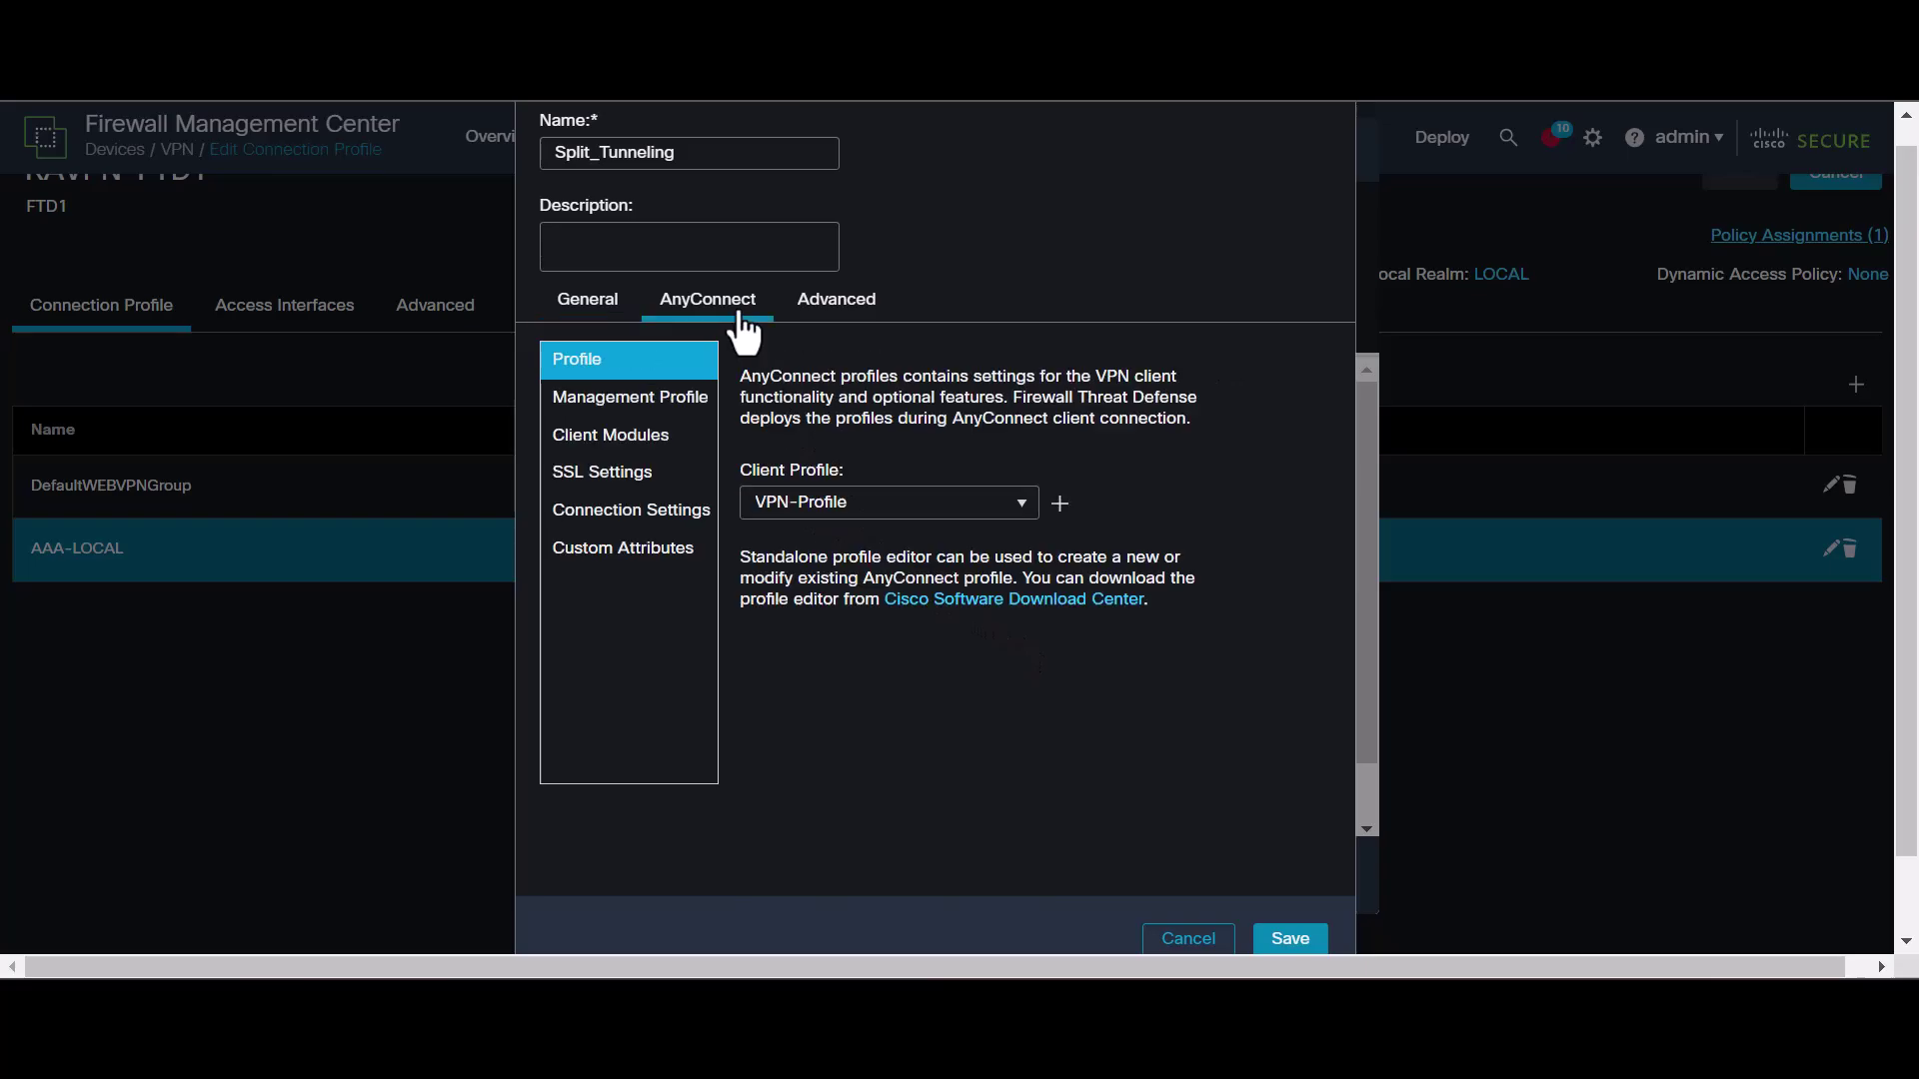
drag(849, 502, 728, 523)
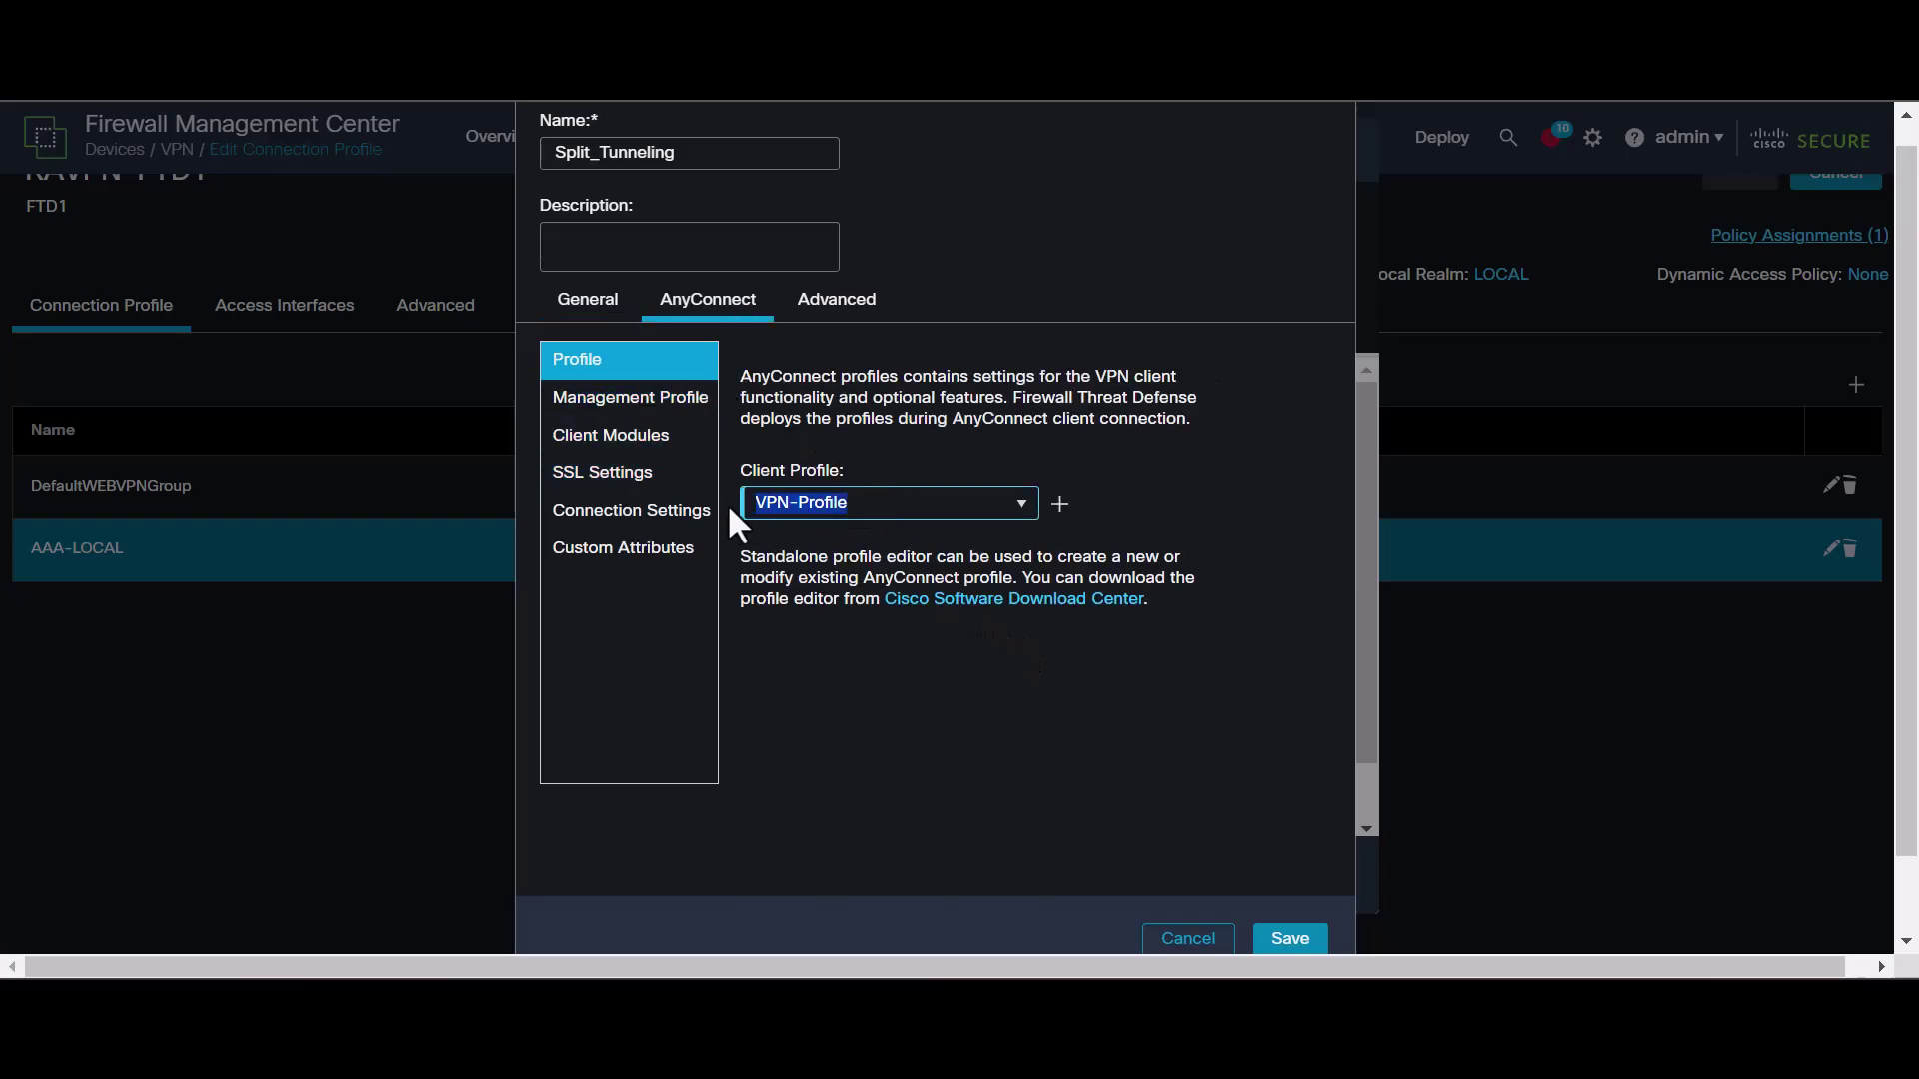
click(1189, 469)
click(1292, 945)
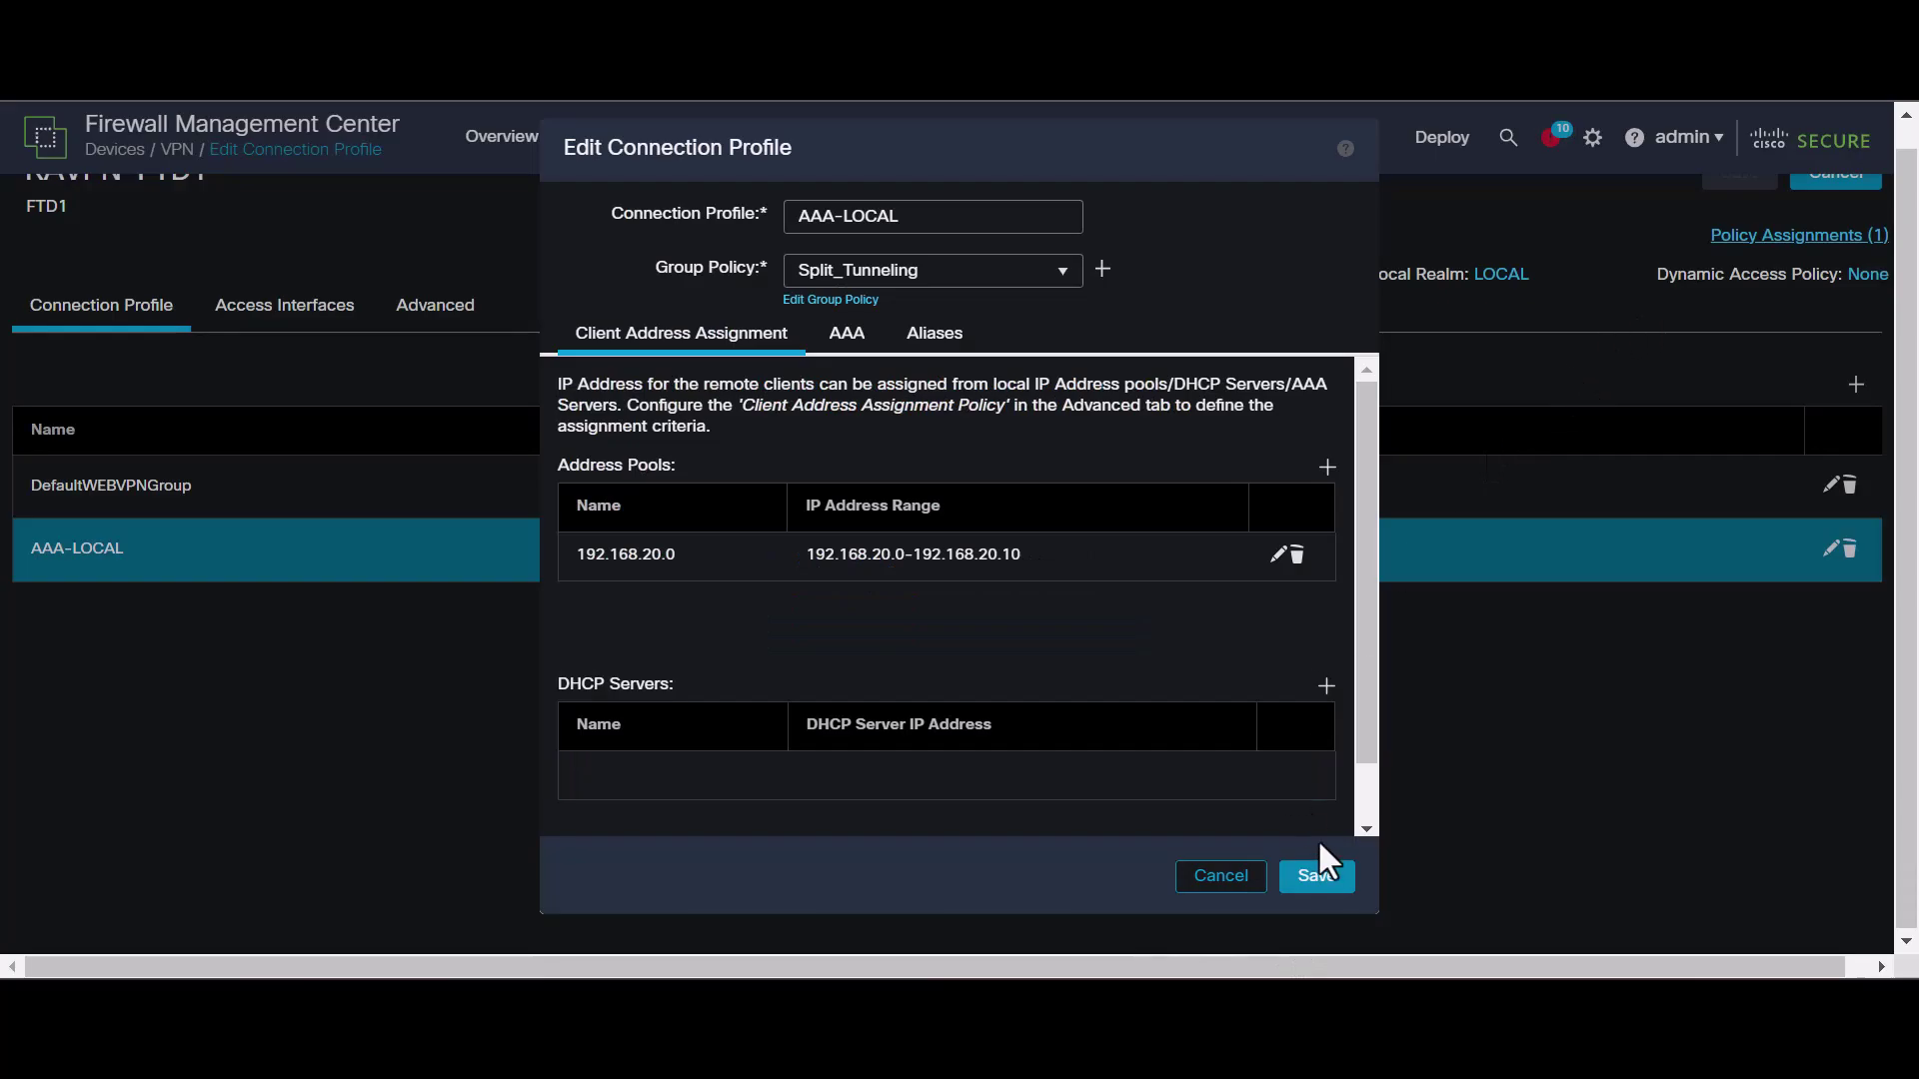
click(1317, 875)
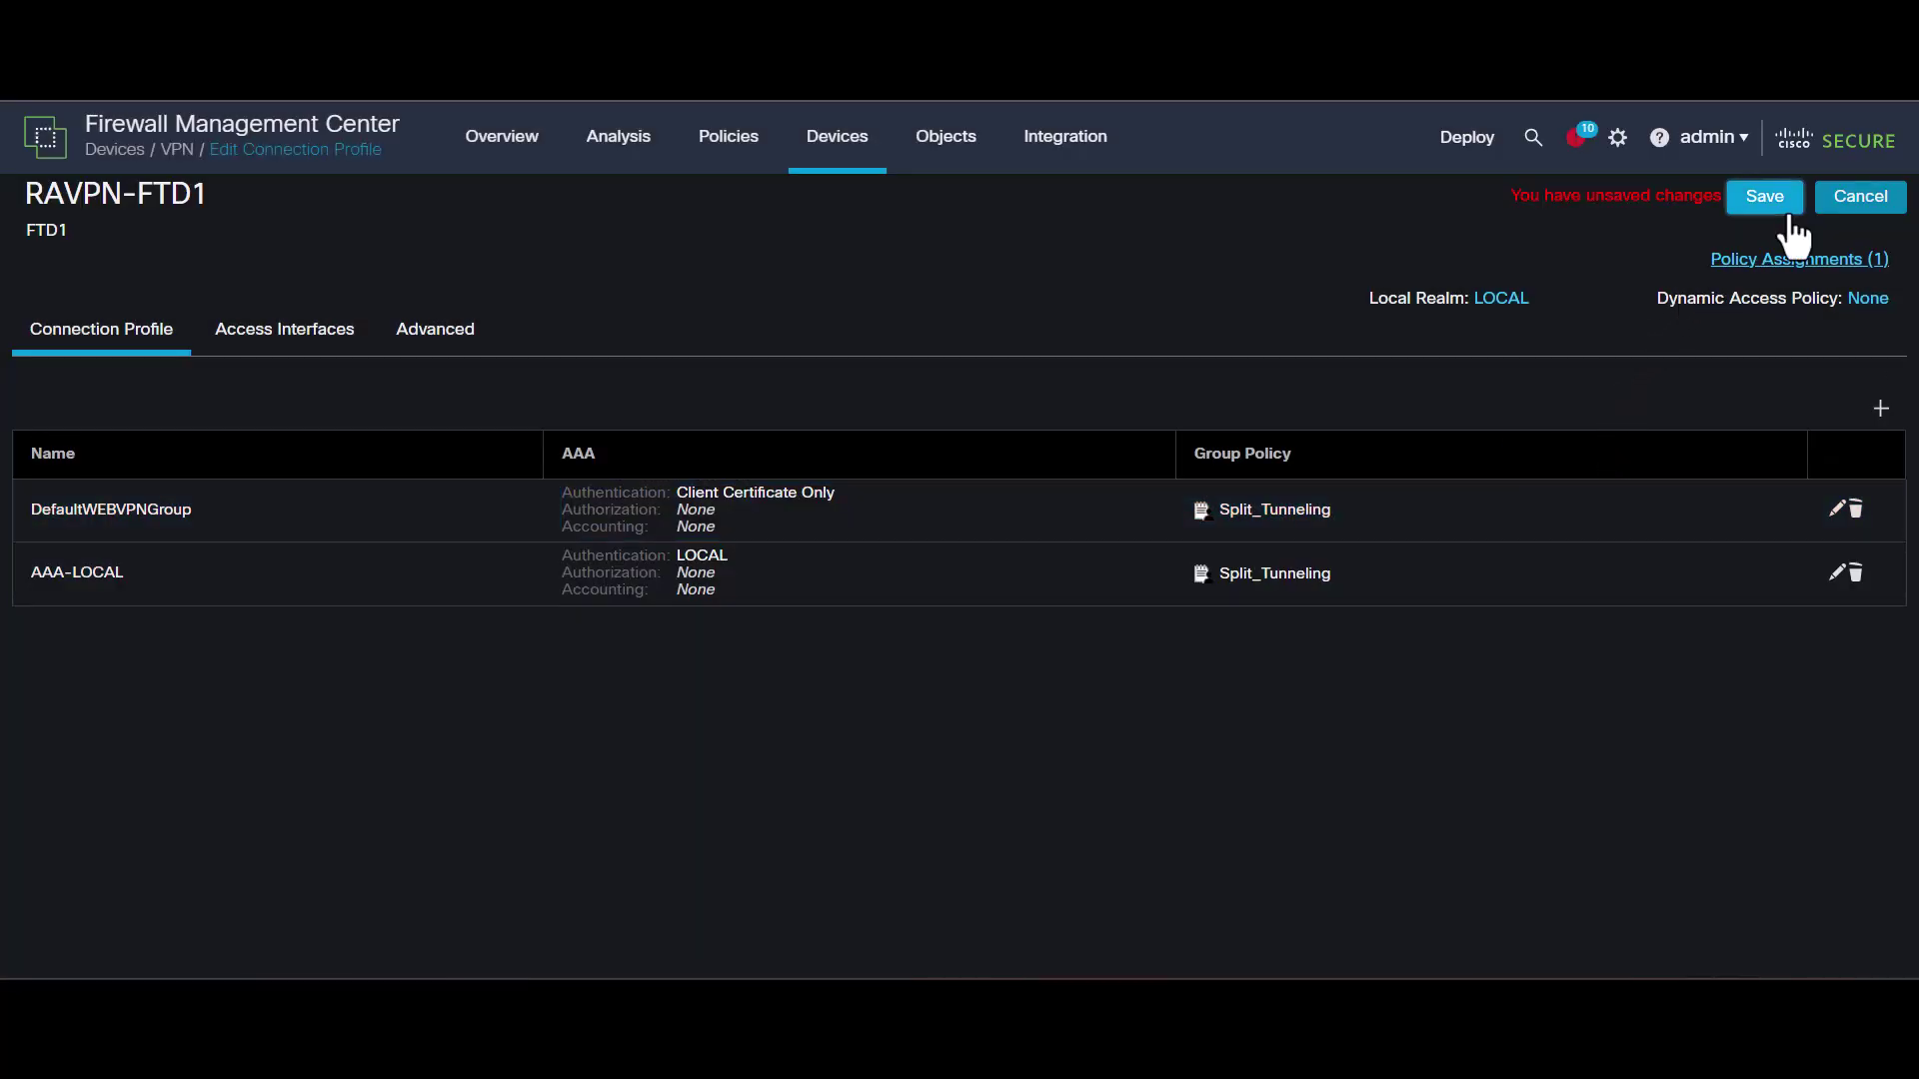
click(1764, 197)
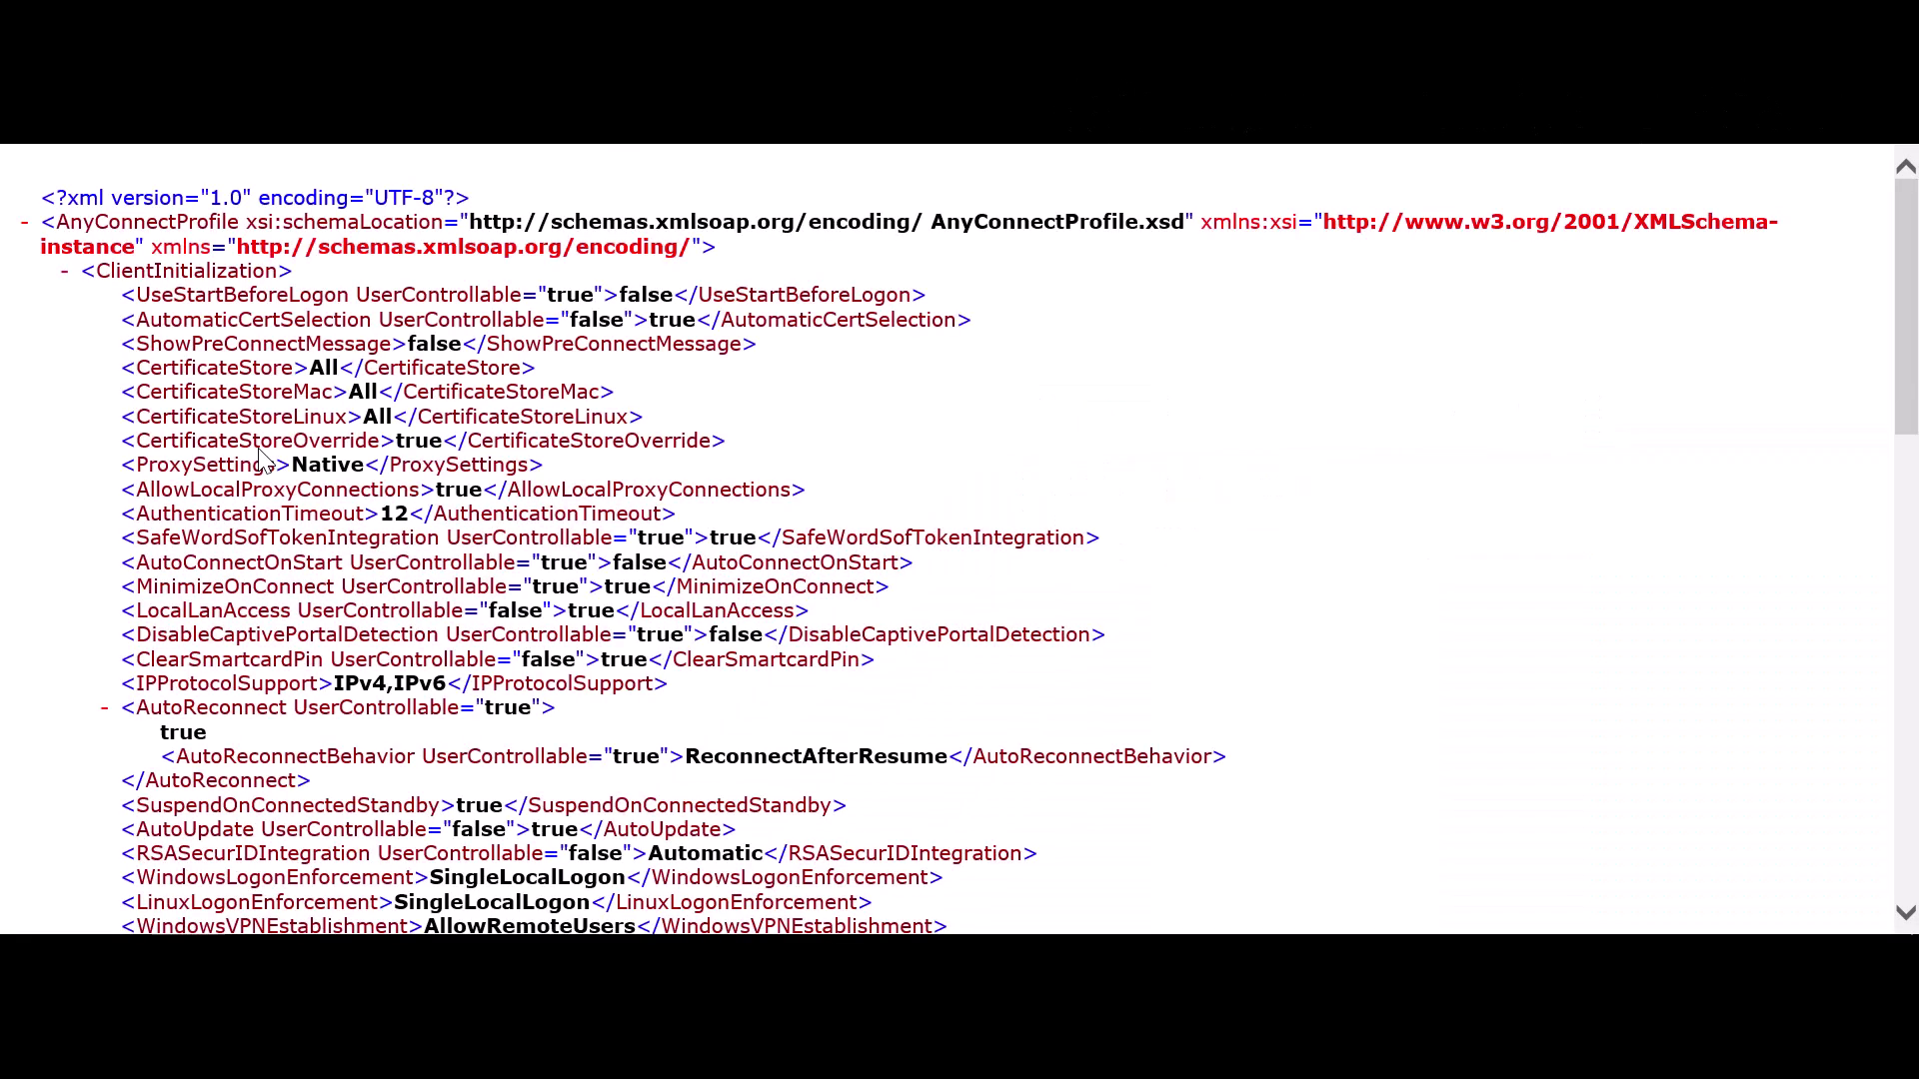
Scroll VPN-Profile.xml to the ServerList showing host AAA Local Auth, group AAA-LOCAL, IPsec
scroll(348, 500, down, 5)
scroll(348, 500, down, 10)
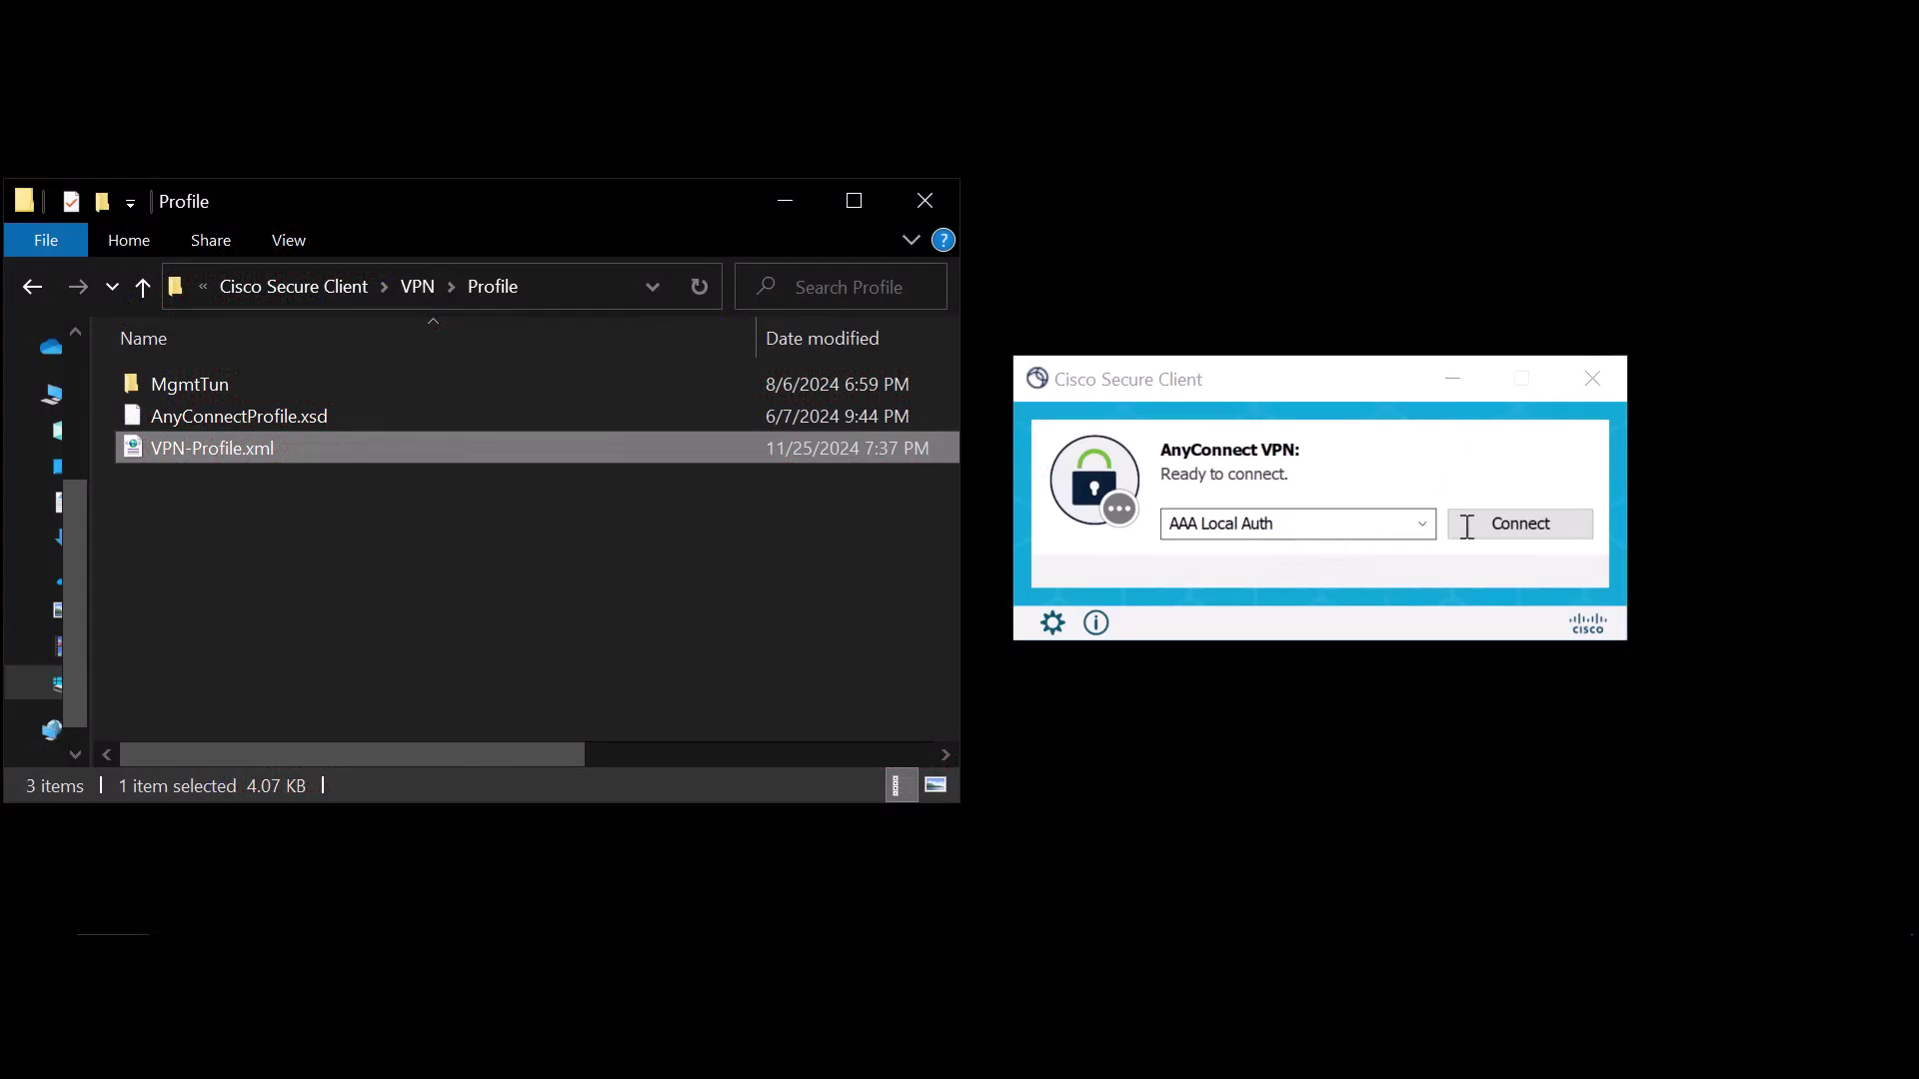
Connect Secure Client to AAA Local Auth, accepting the untrusted certificate and entering the password
click(1507, 522)
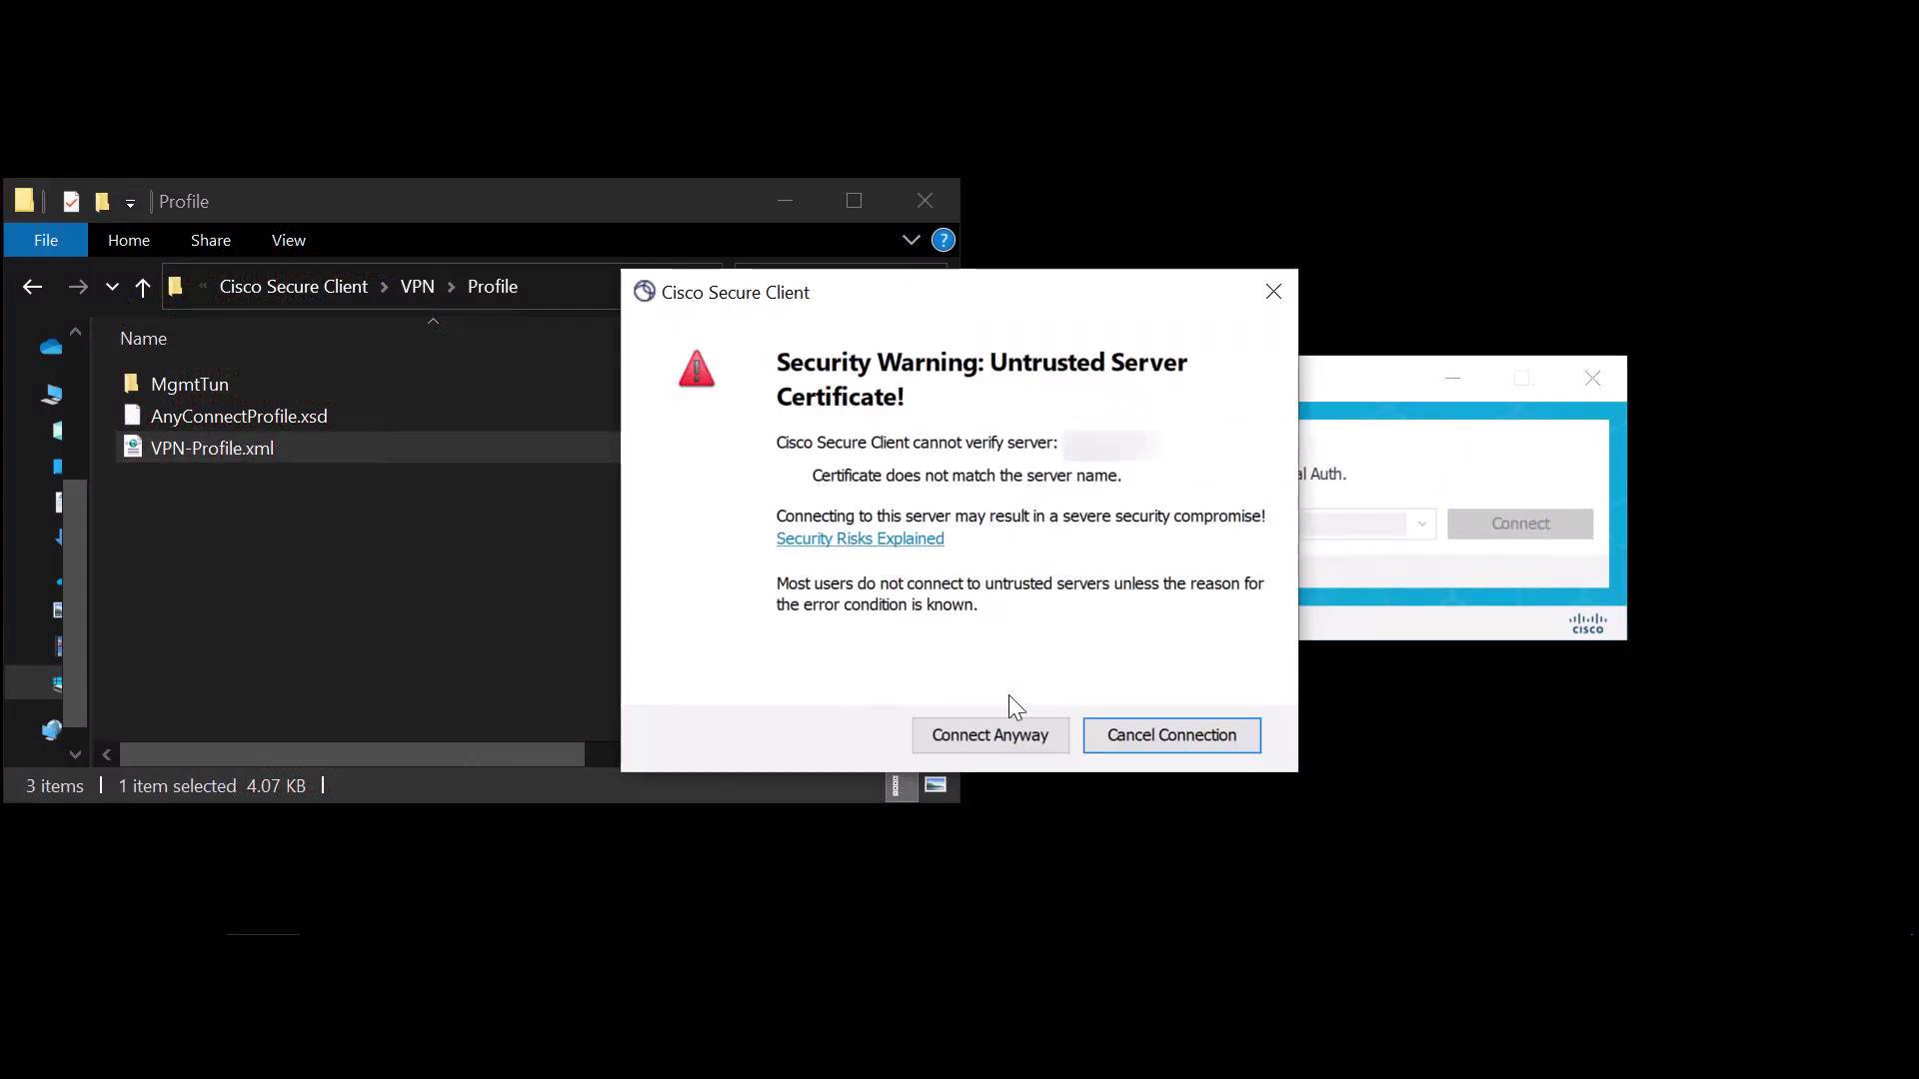
click(999, 729)
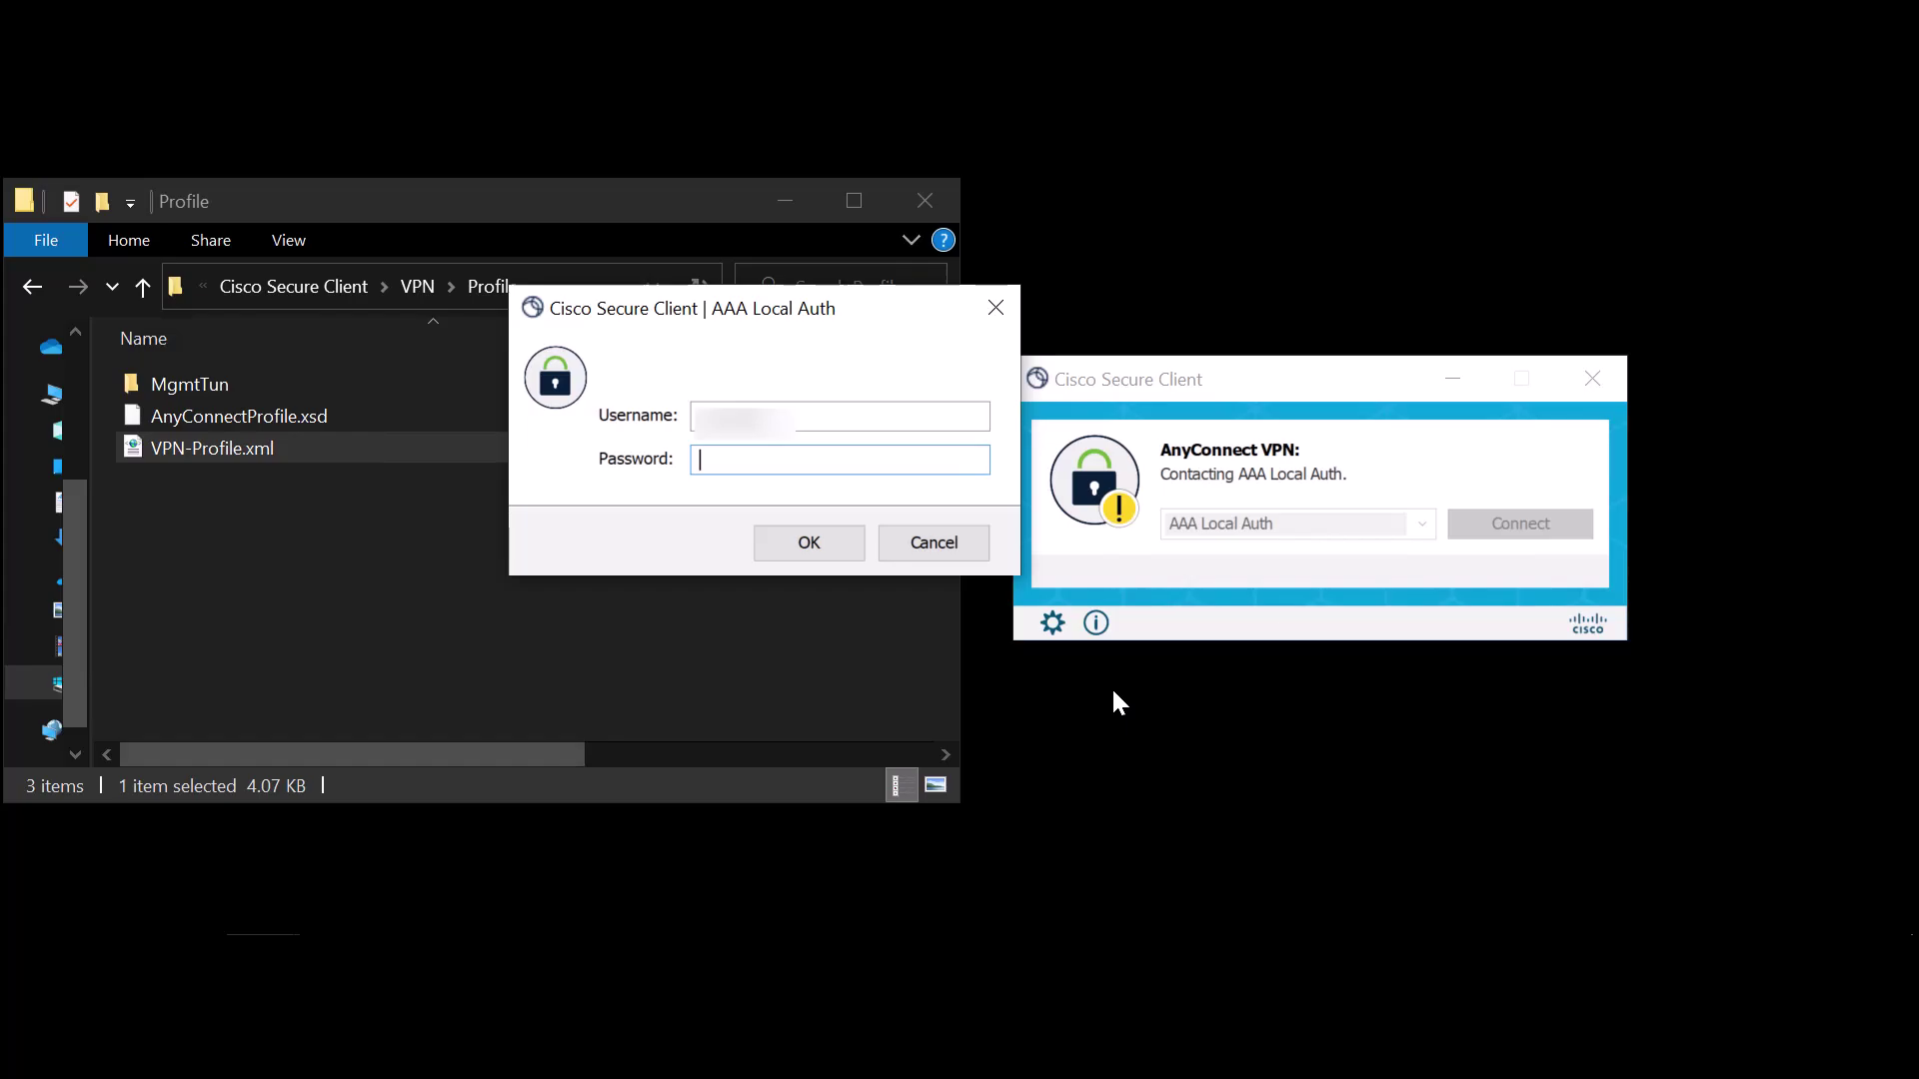
text(*********)
key(Return)
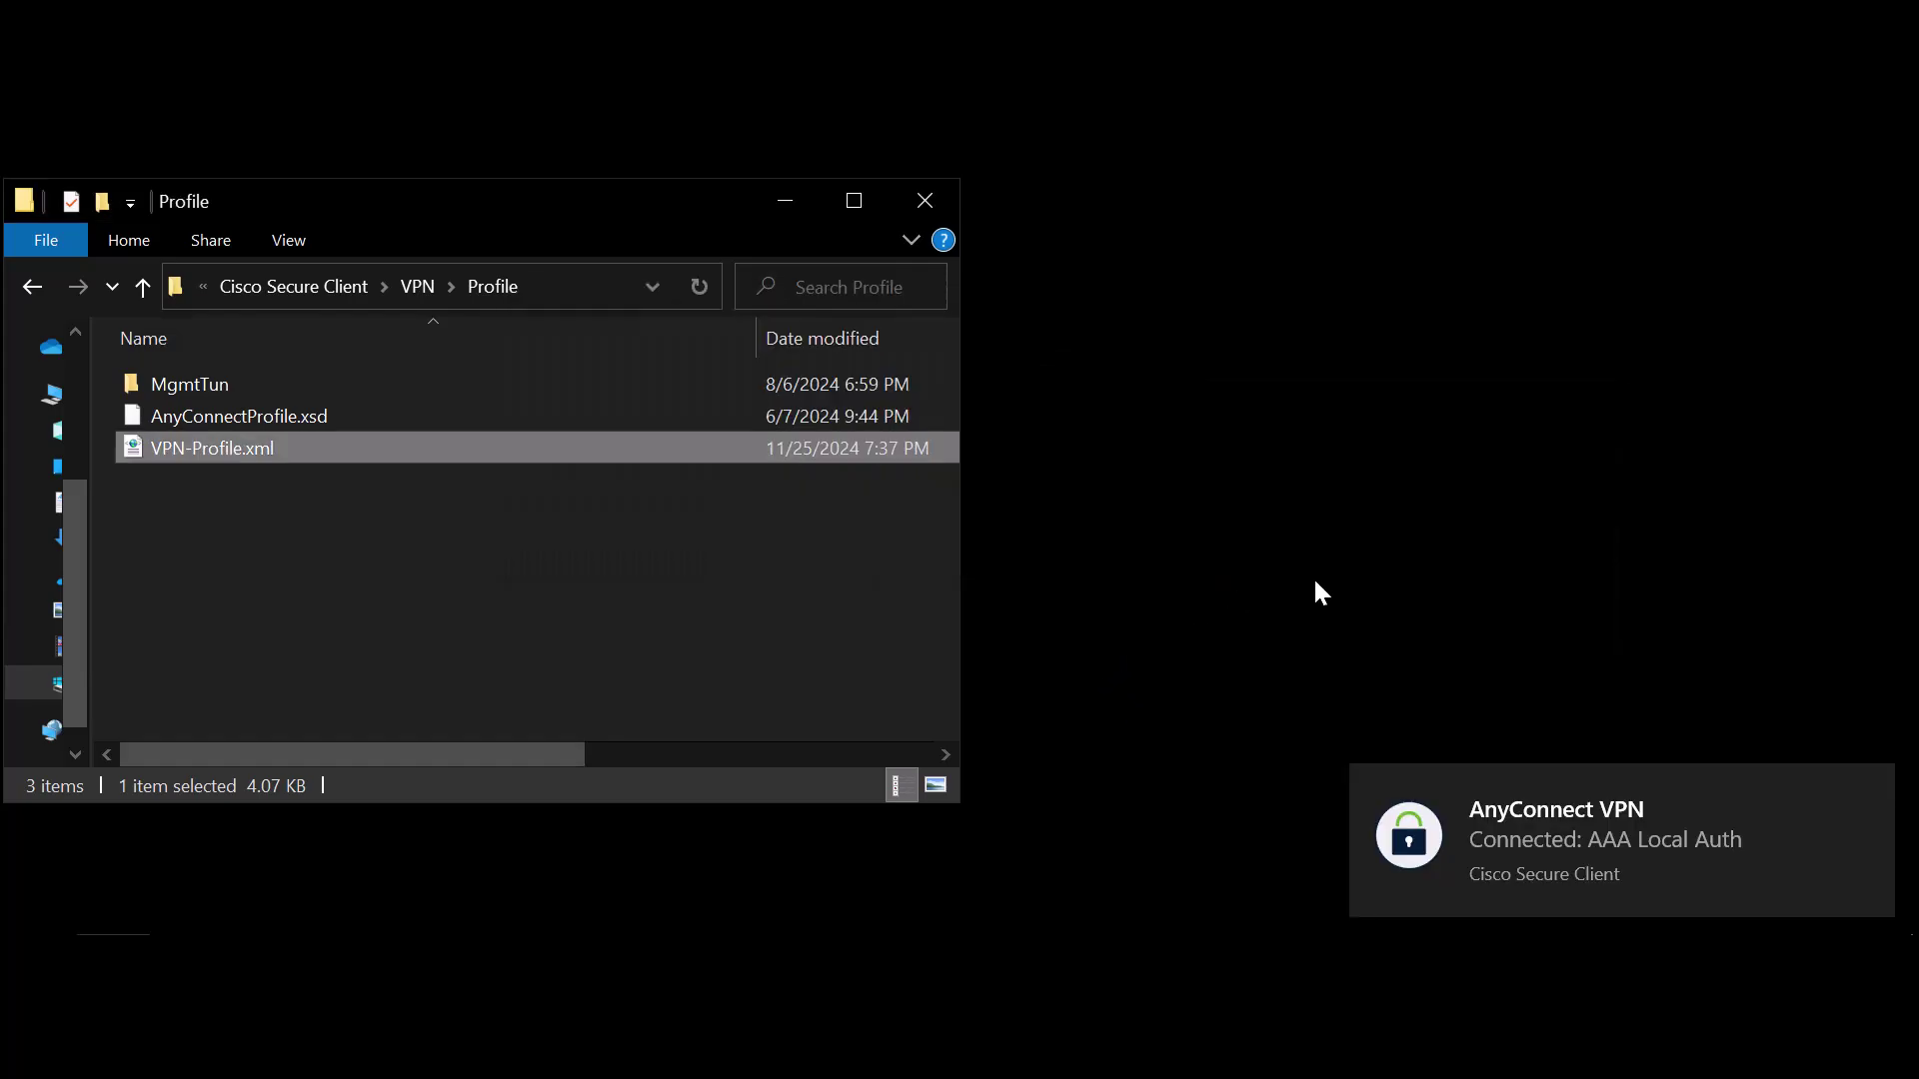
click(1699, 839)
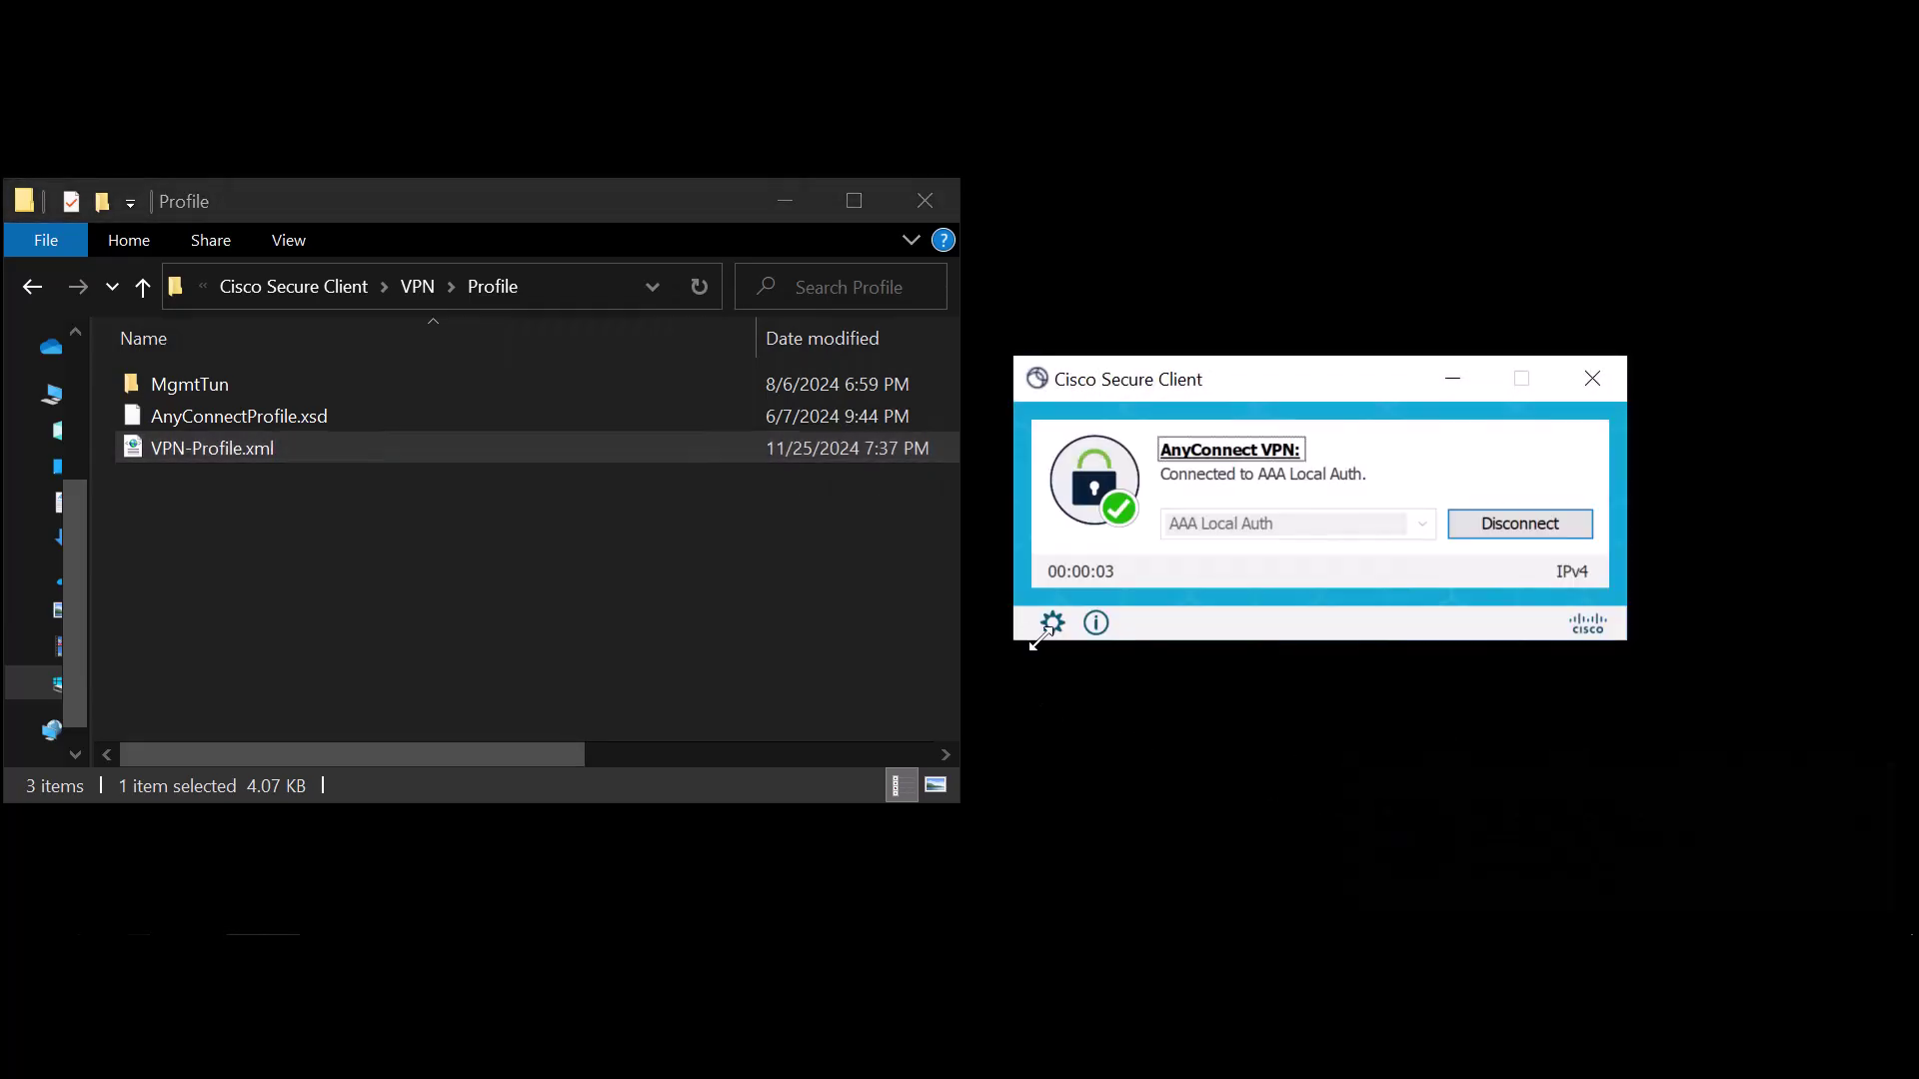
Check the VPN statistics showing protocol IKEv2/IPsec NAT-T and the profile name
click(1053, 624)
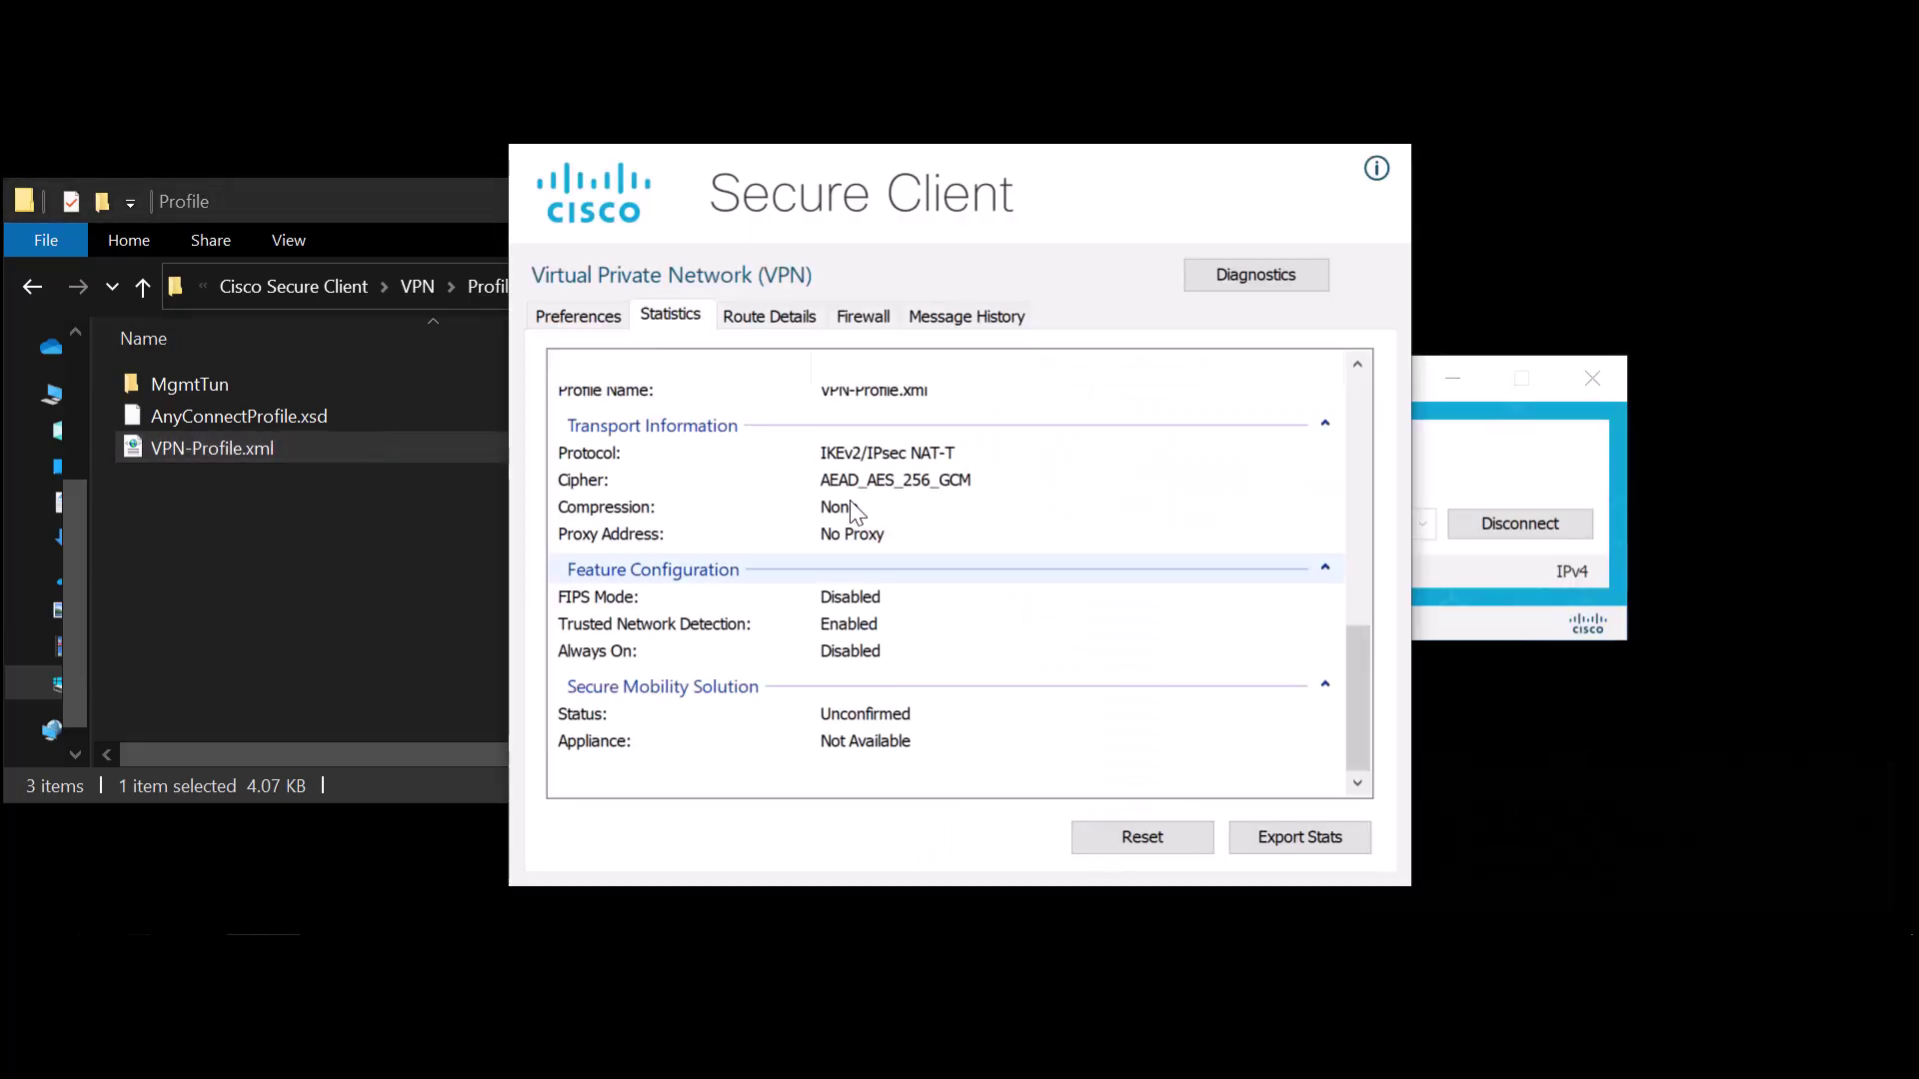
click(885, 465)
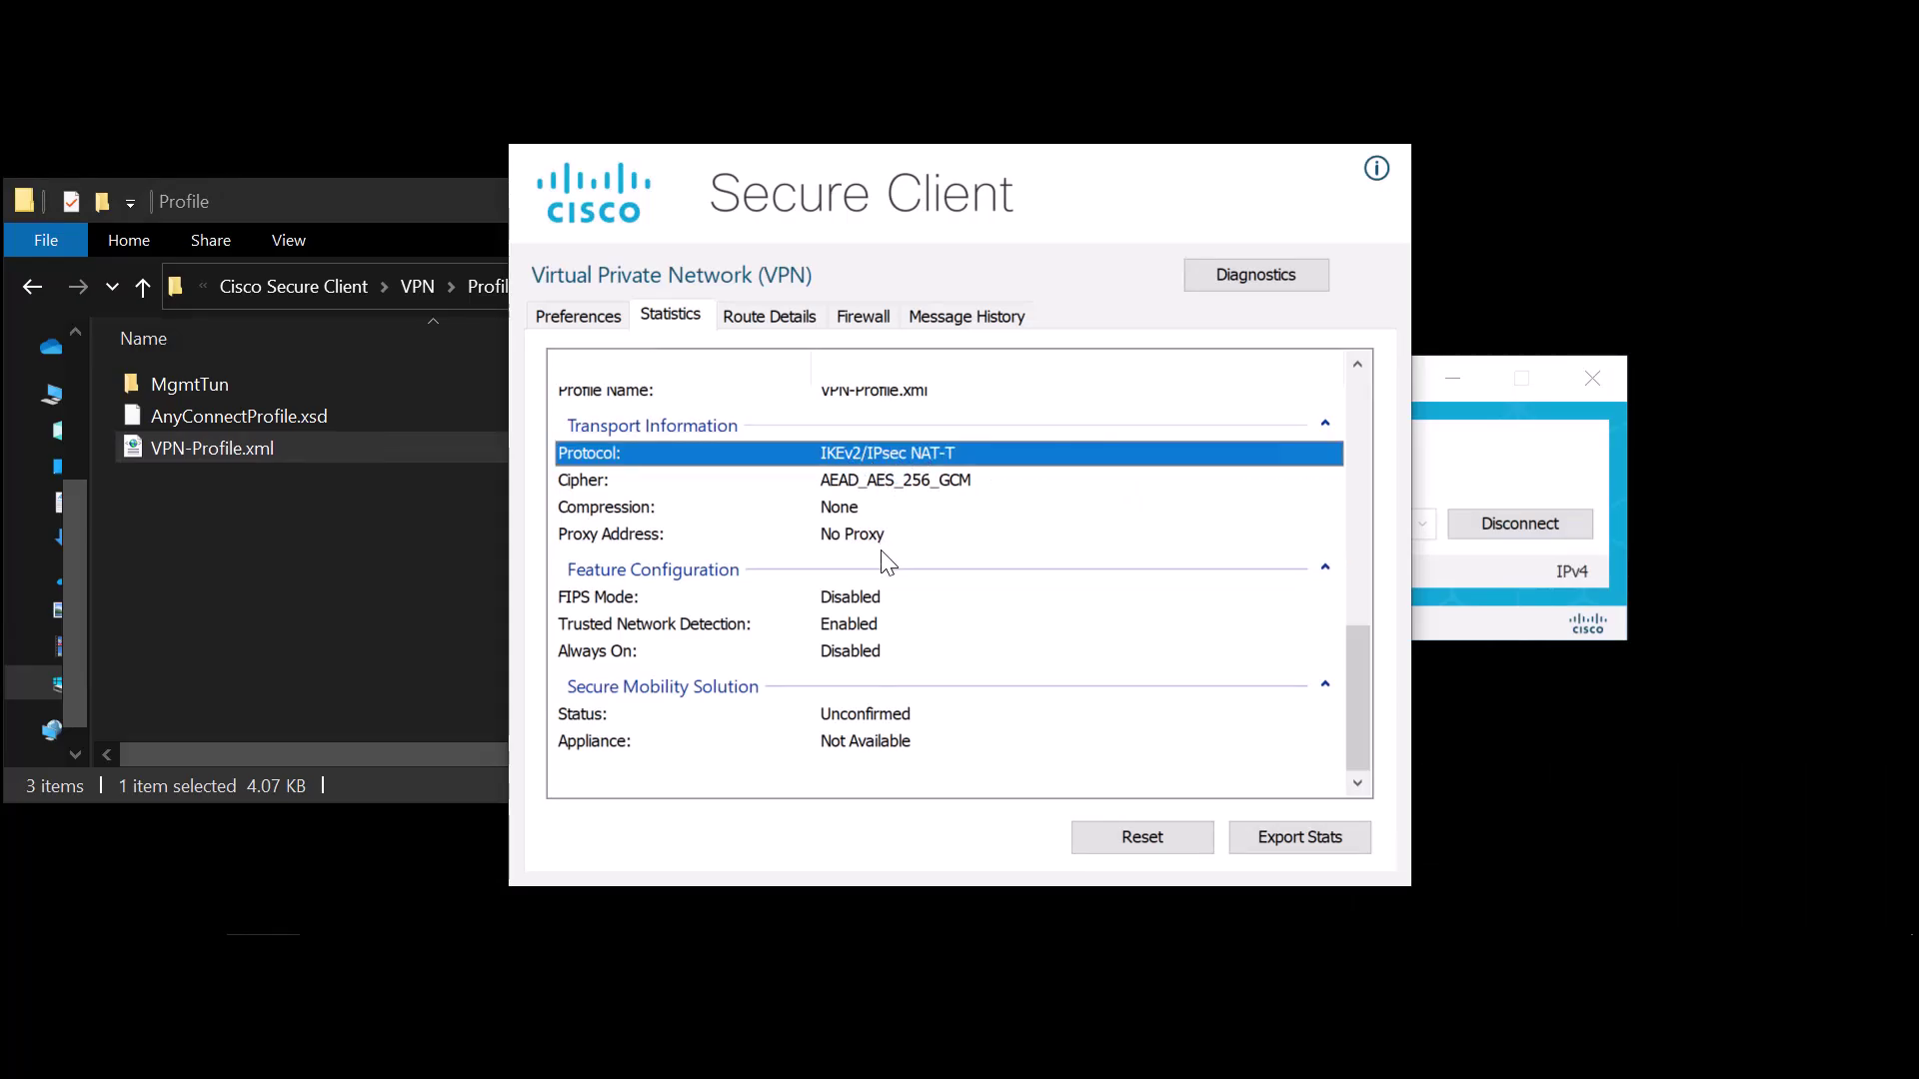
scroll(1286, 581, up, 2)
scroll(1285, 578, up, 2)
click(855, 698)
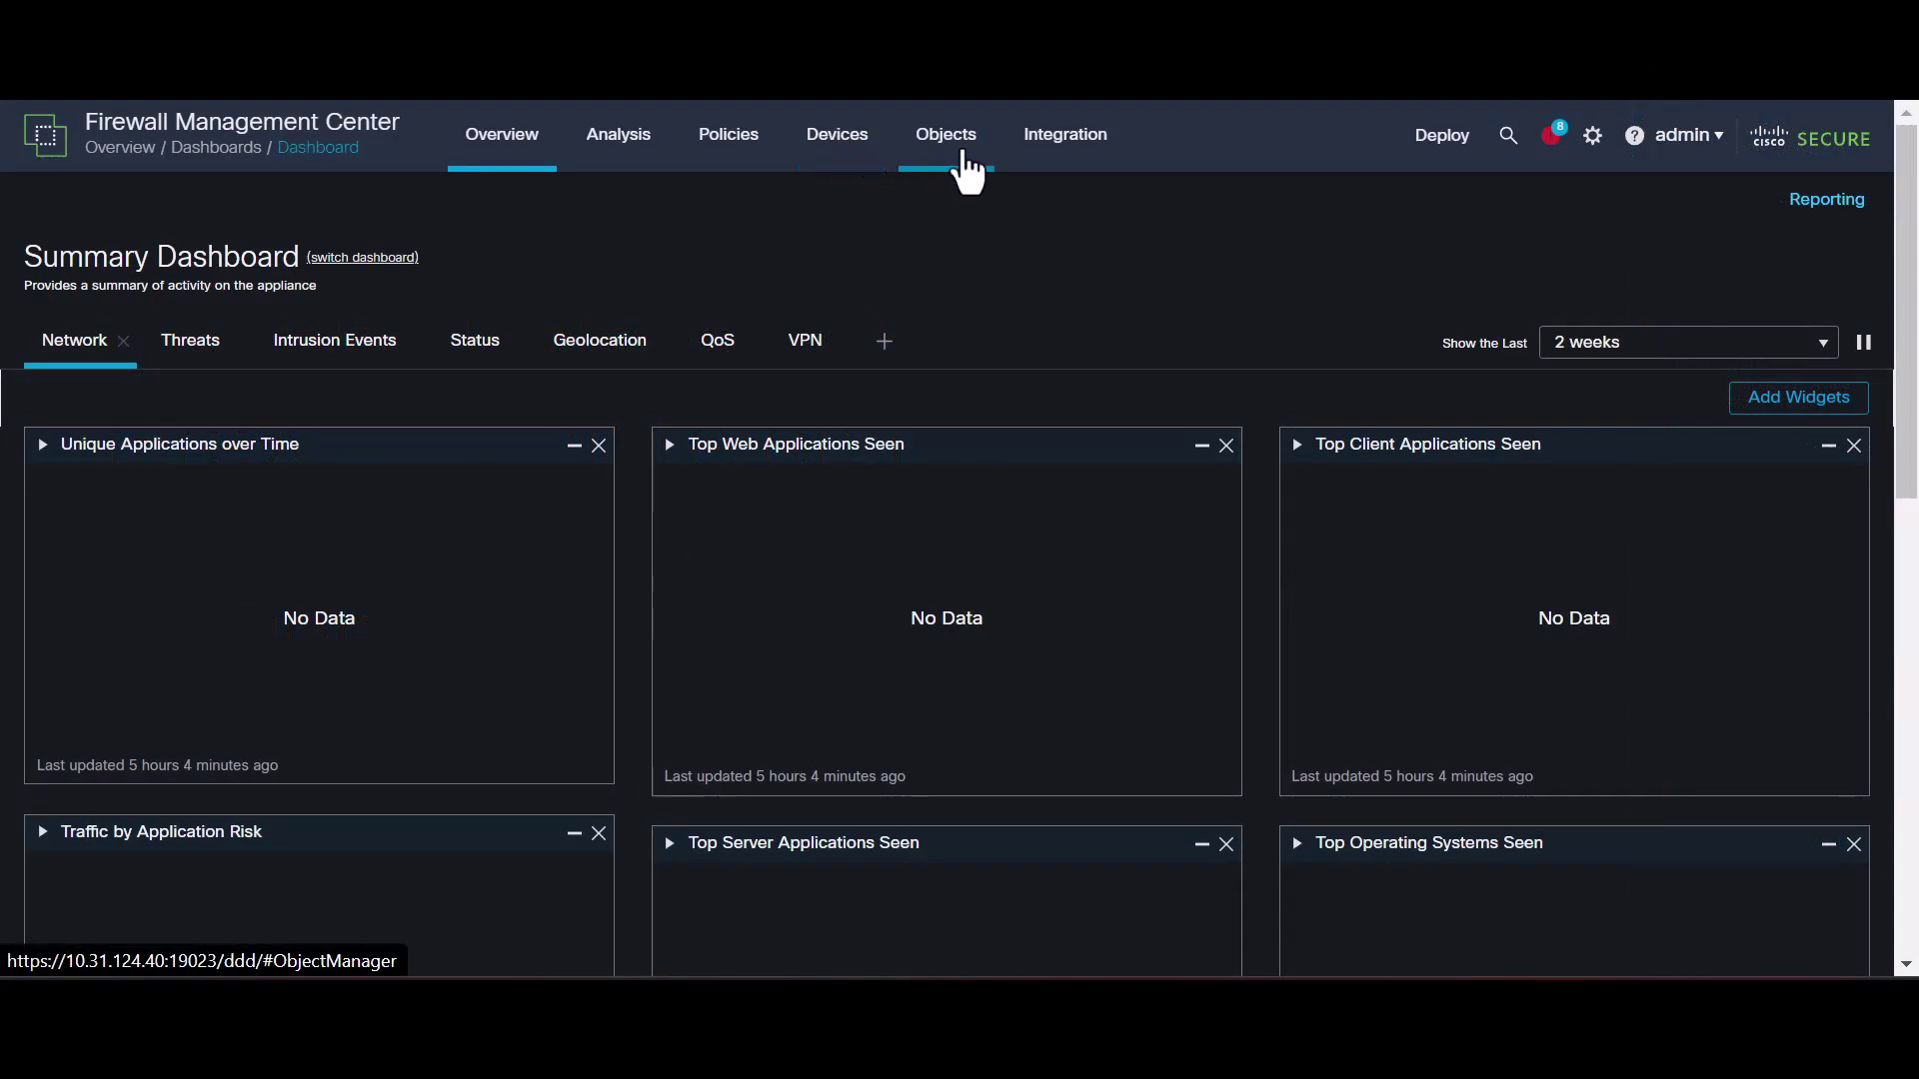
Start a new FlexConfig object named Without-CSD in Object Management
mouse_move(968, 168)
click(990, 215)
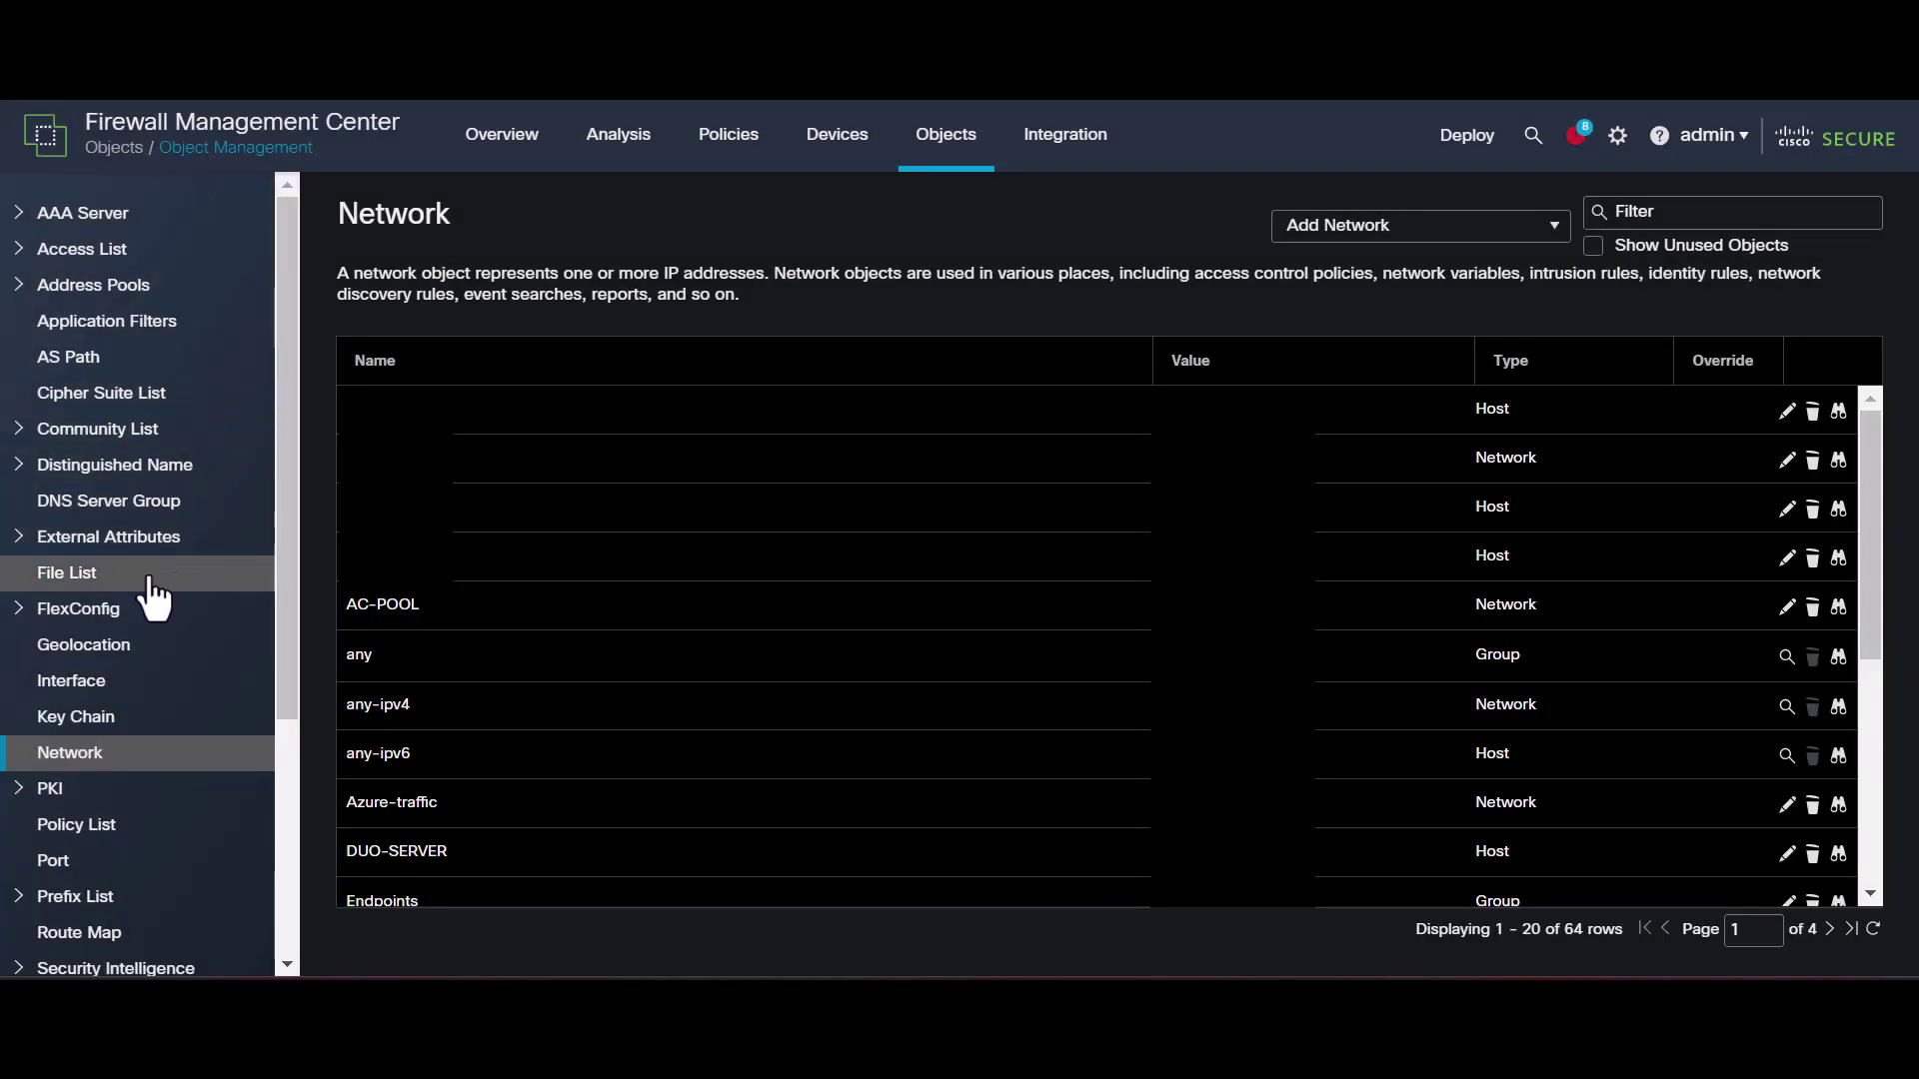
click(128, 608)
click(125, 647)
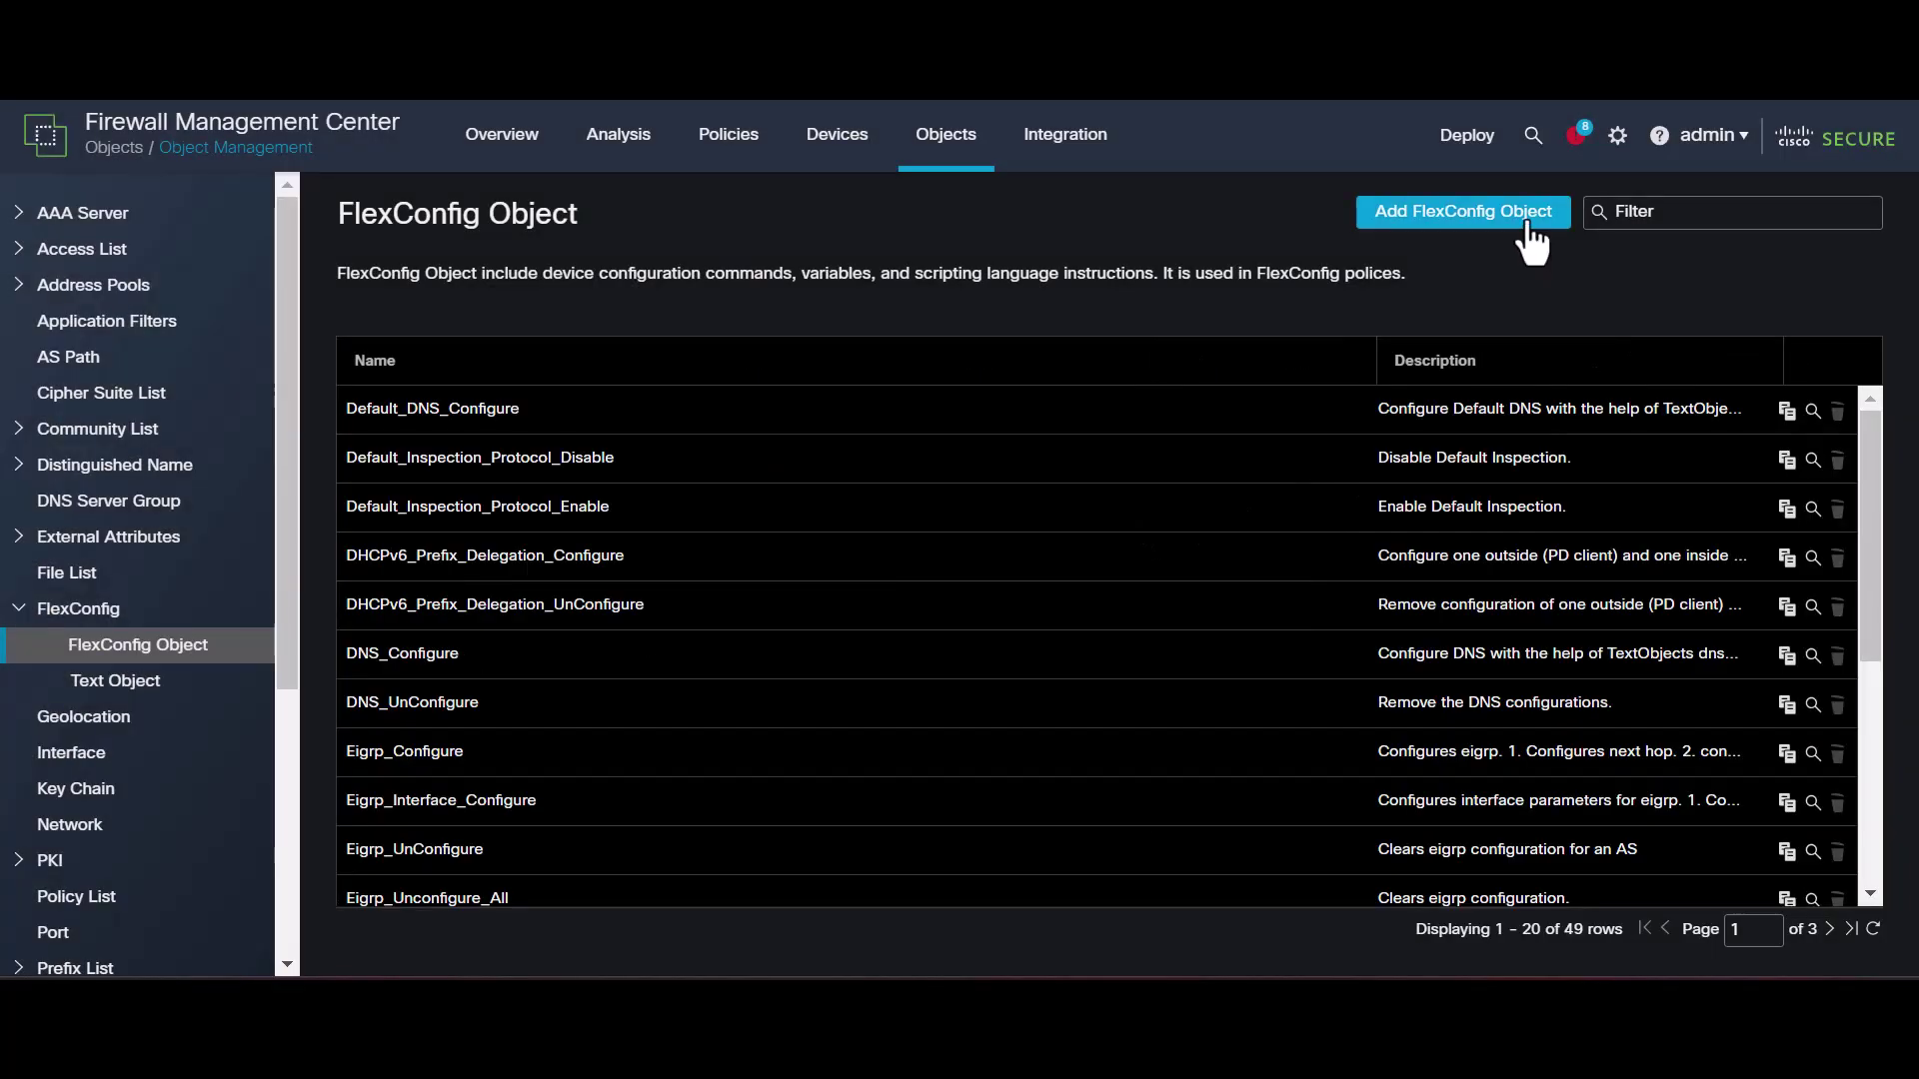
click(1529, 214)
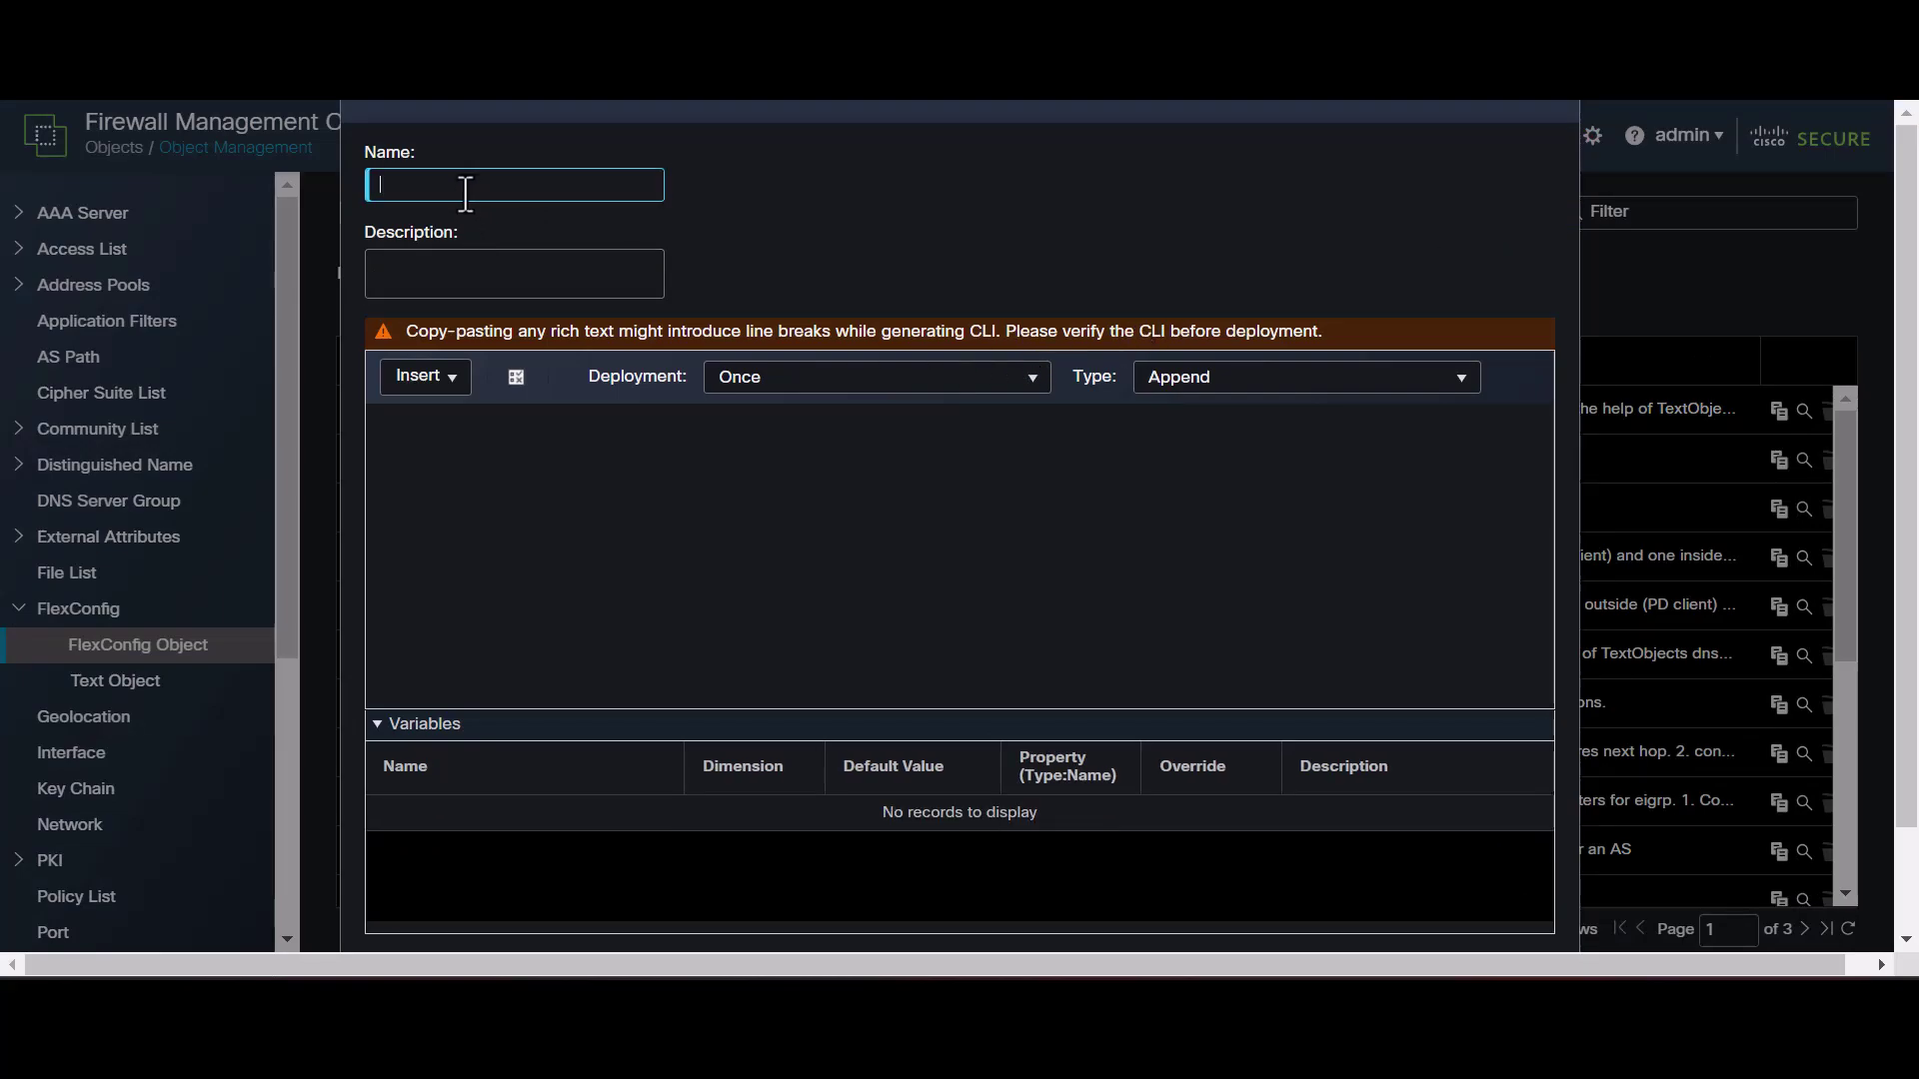
text(Without-CSD)
Paste the tunnel-group without-csd commands, set deployment to Everytime, and save Without-CSD
click(664, 452)
text(tunnel-group DefaultWEBVPNGroup webvpn-attributes without-csd)
click(806, 381)
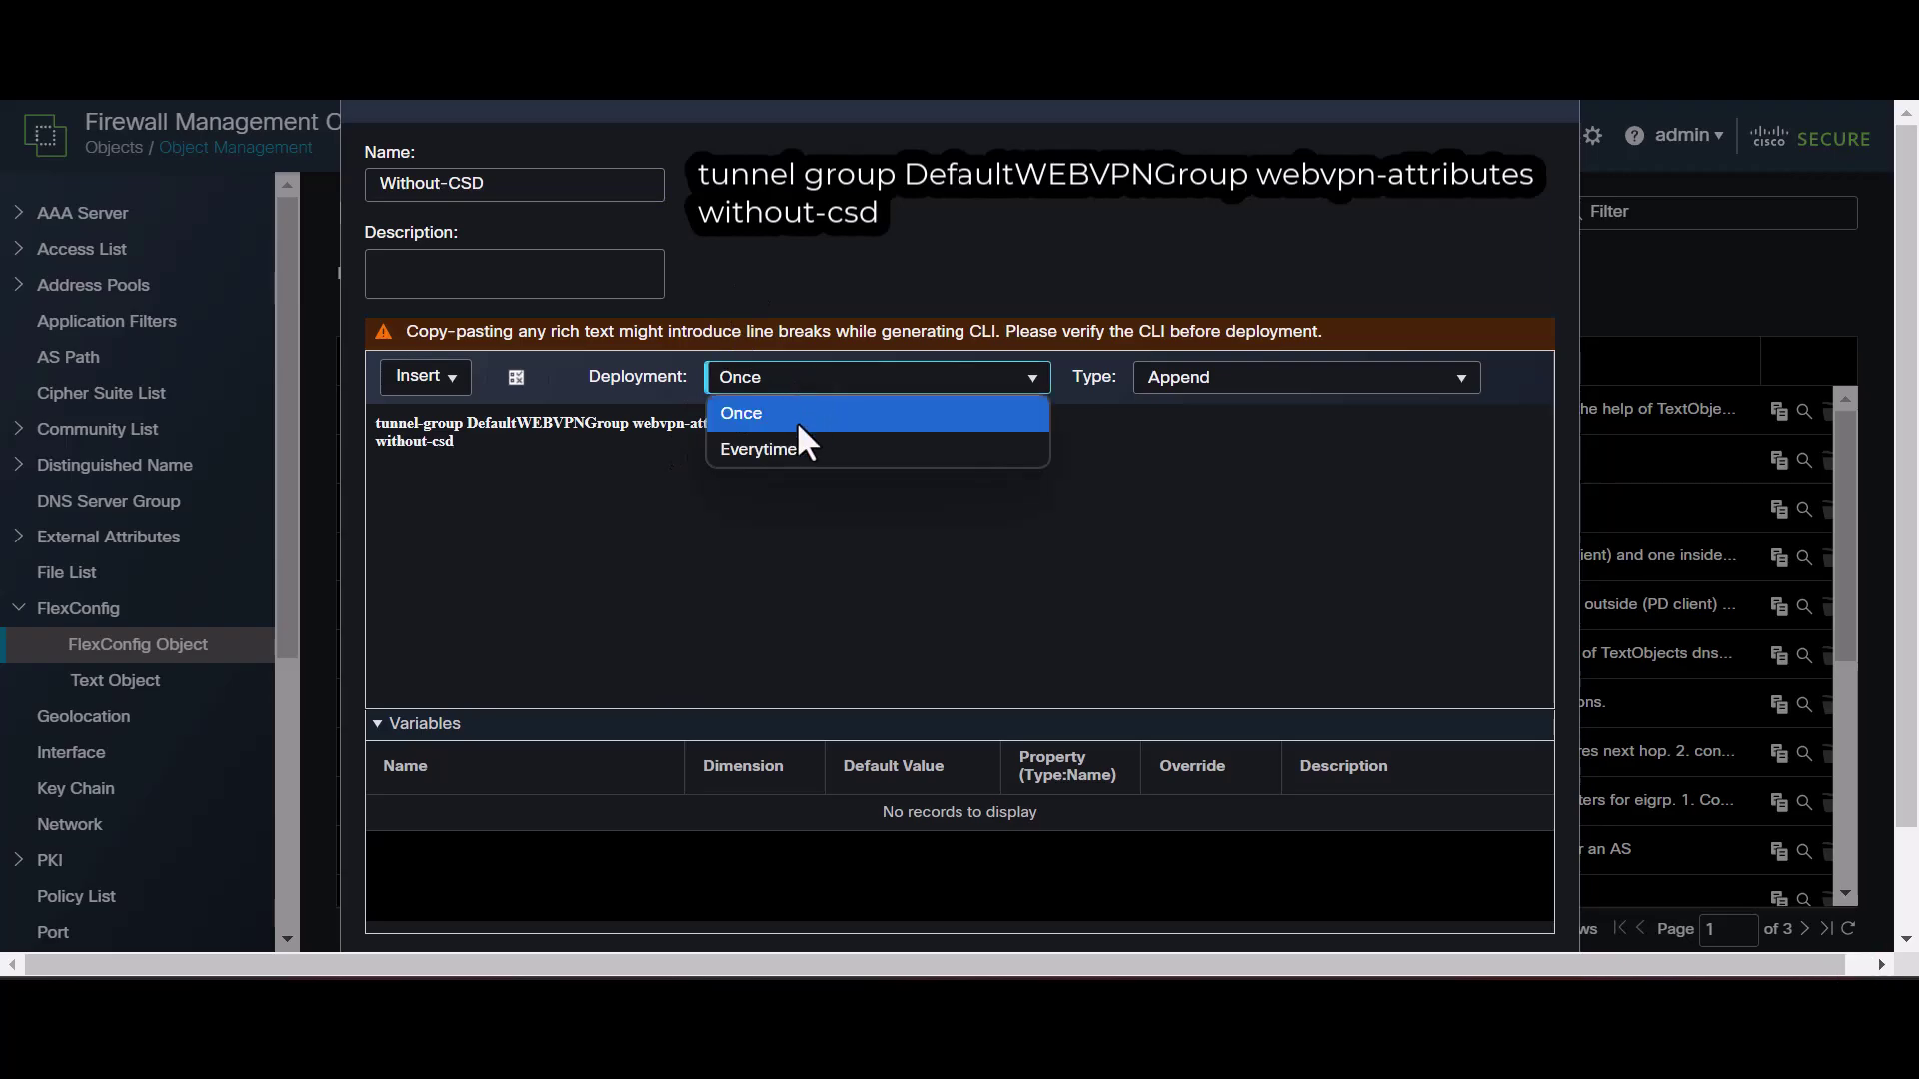
click(789, 458)
triple_click(723, 437)
click(1389, 613)
scroll(1491, 736, down, 2)
click(1510, 875)
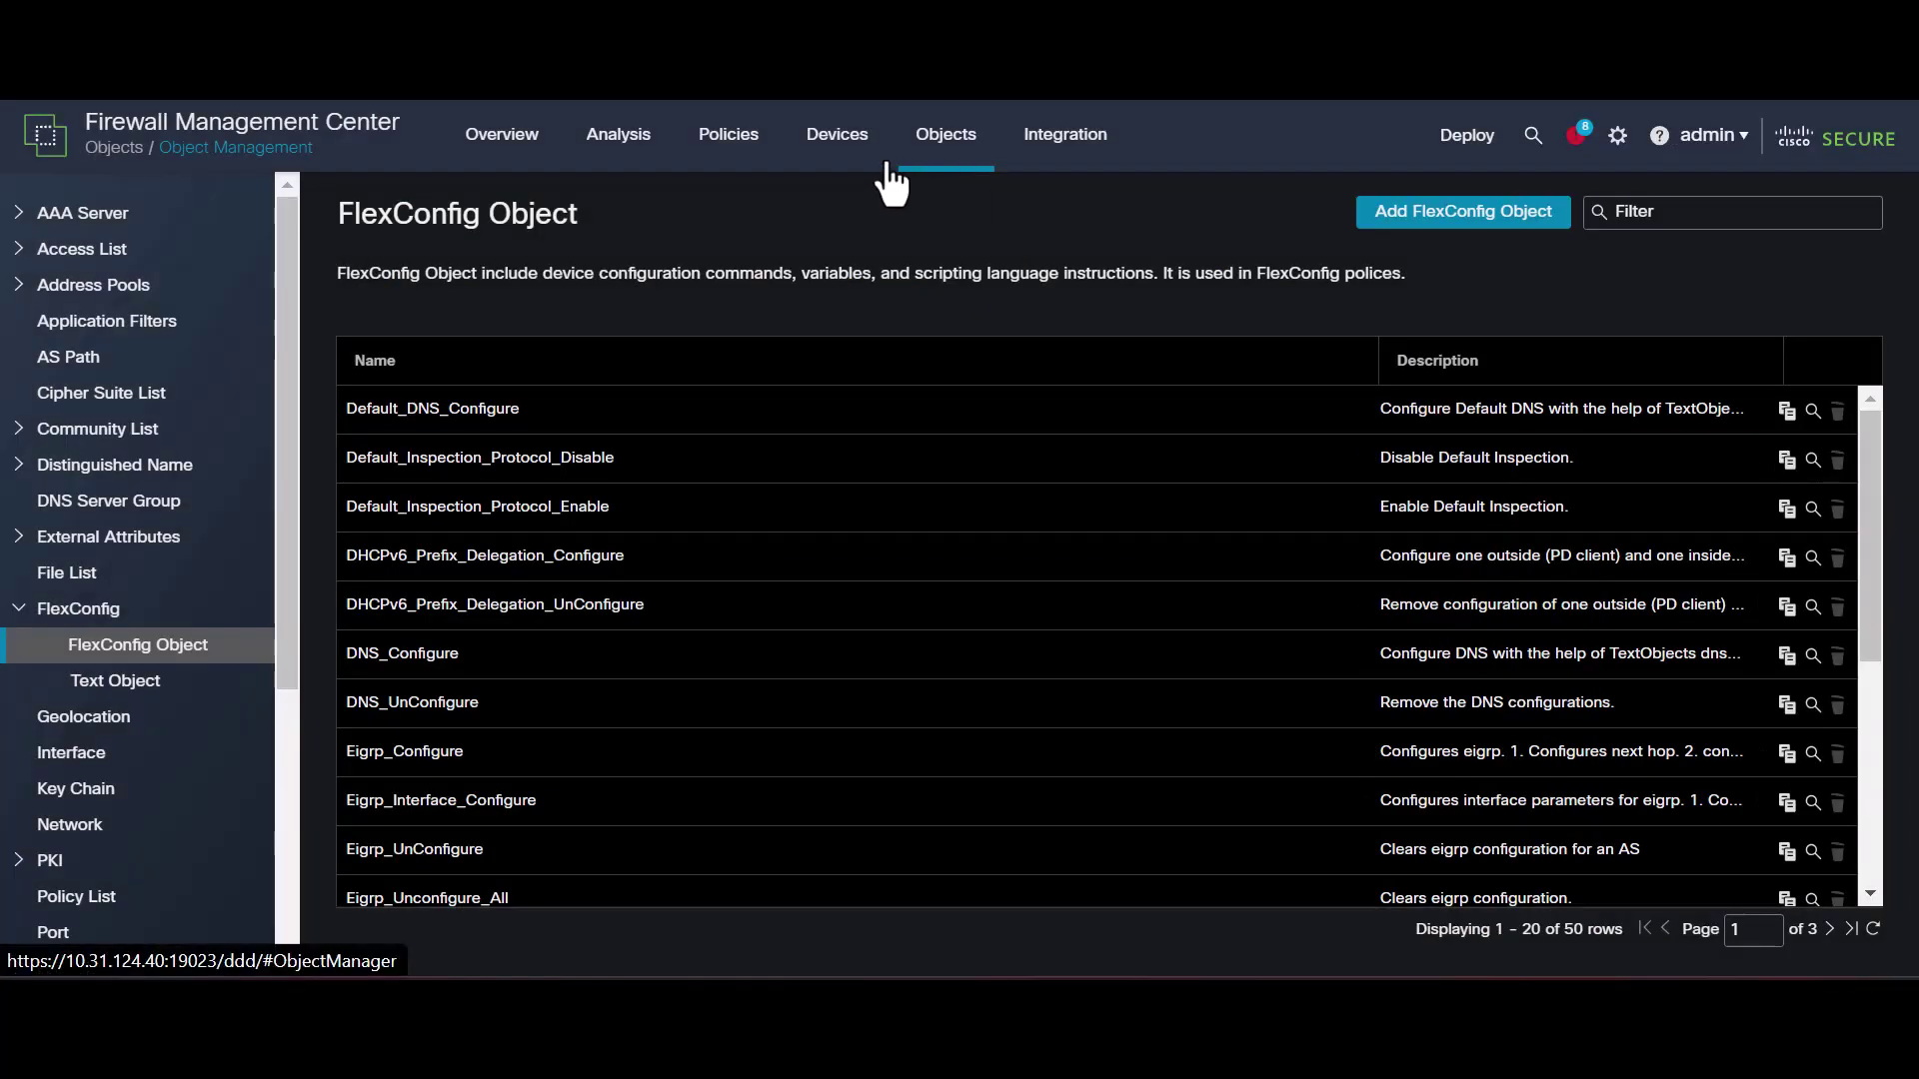
Append Without-CSD to the FTD1 FlexConfig policy and save the policy
mouse_move(857, 171)
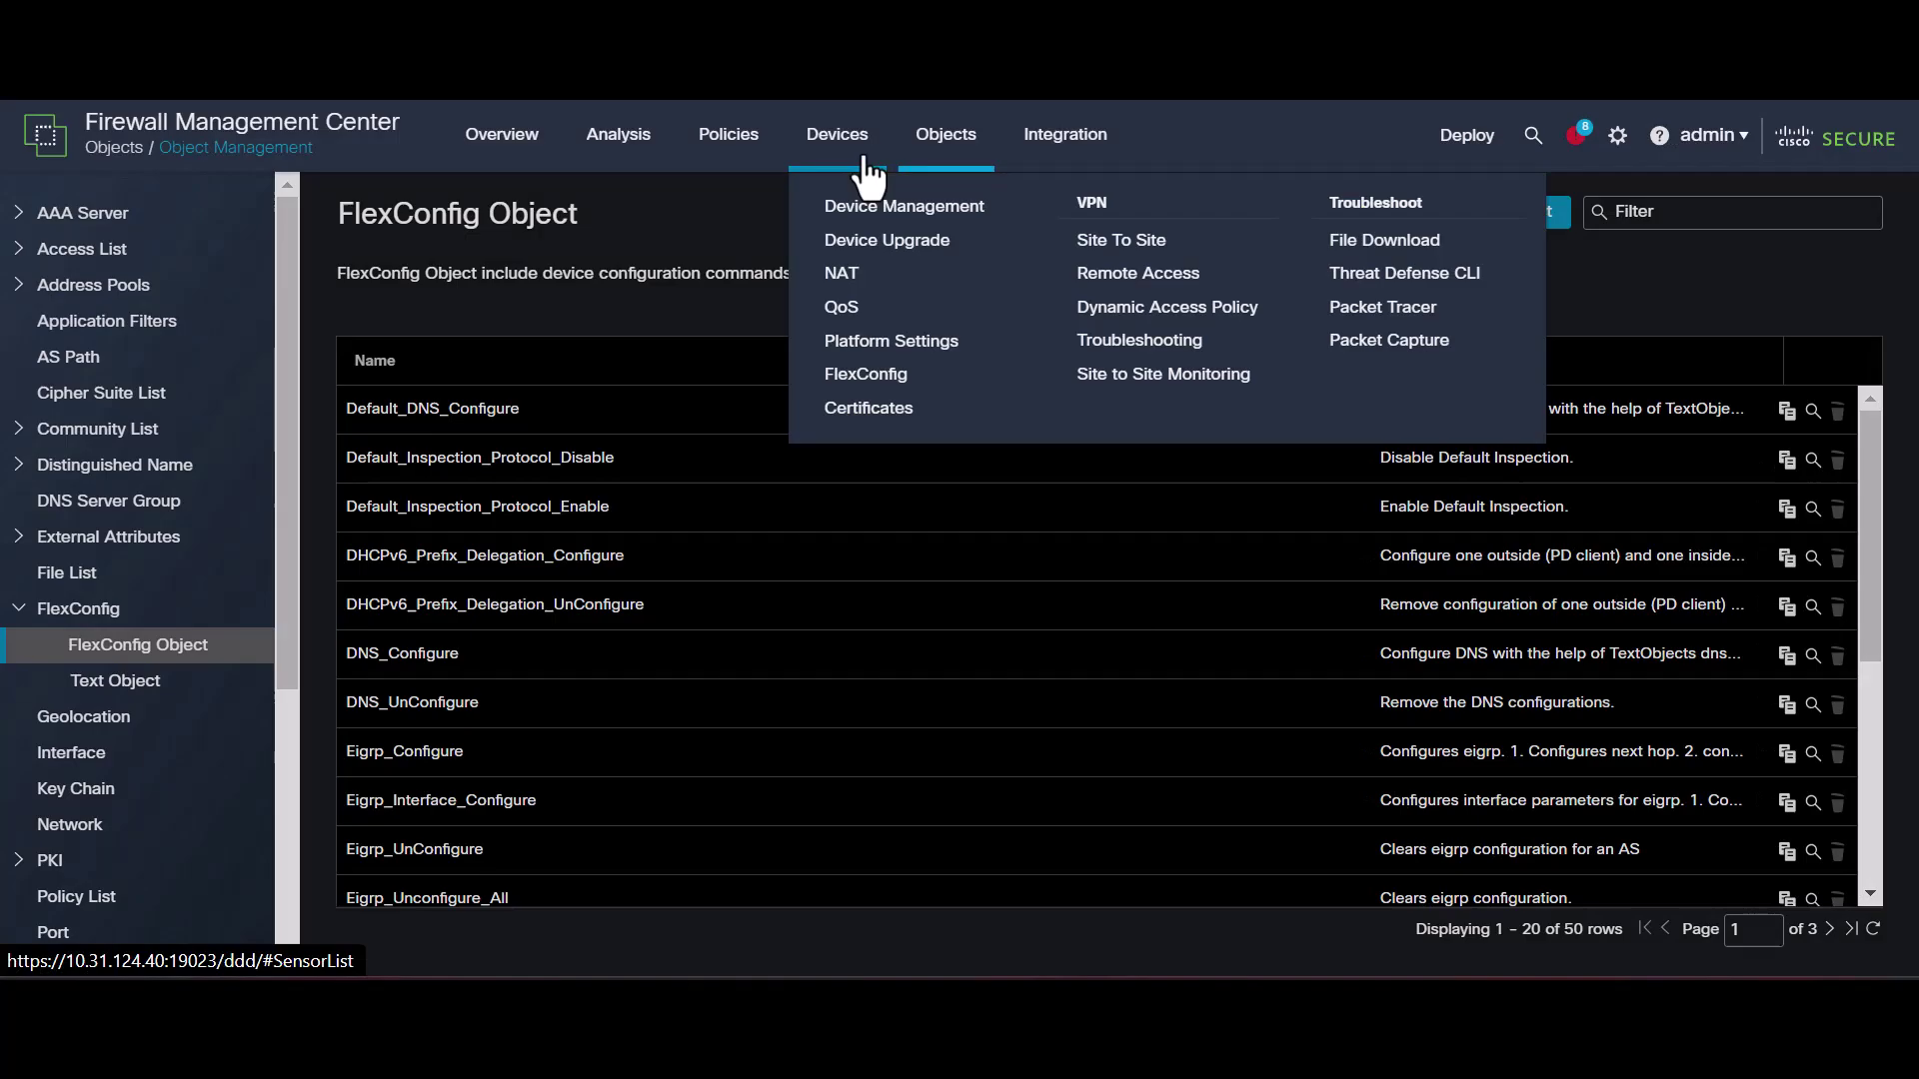
click(890, 389)
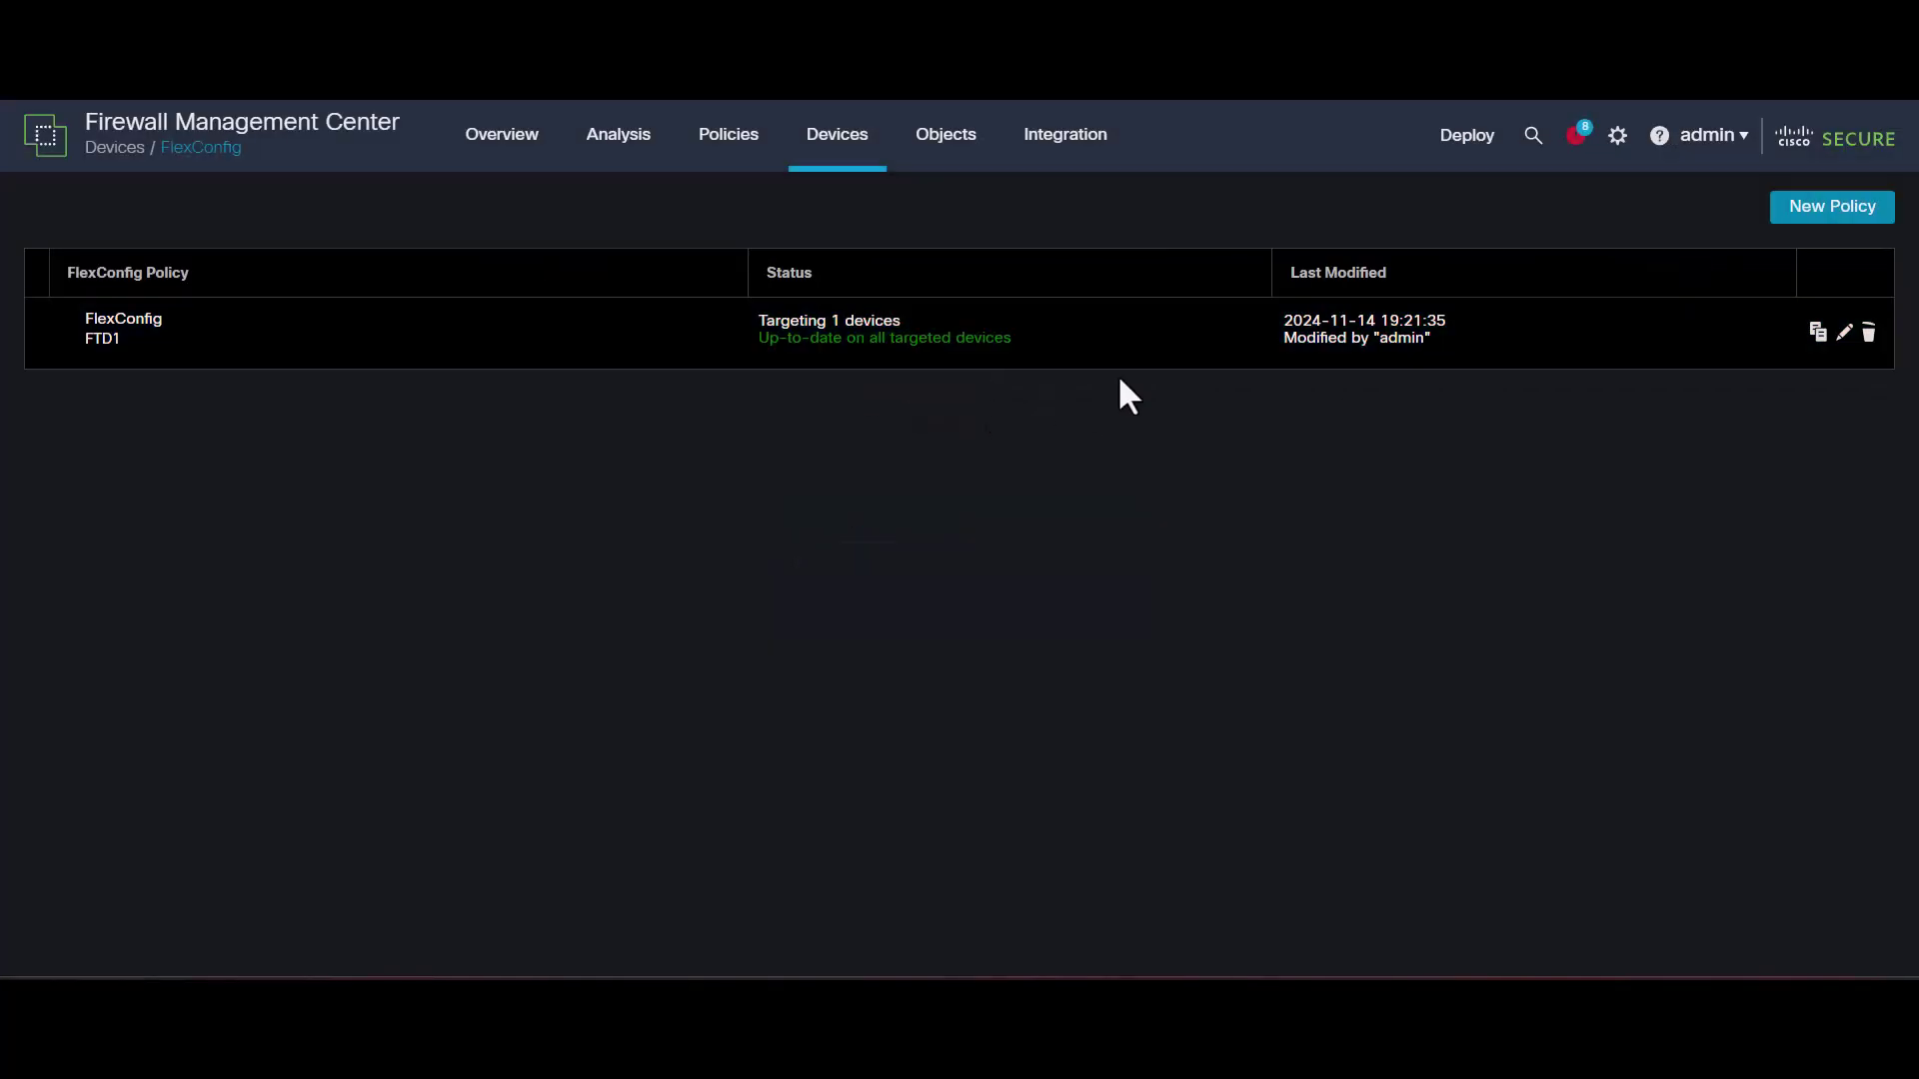
click(1844, 332)
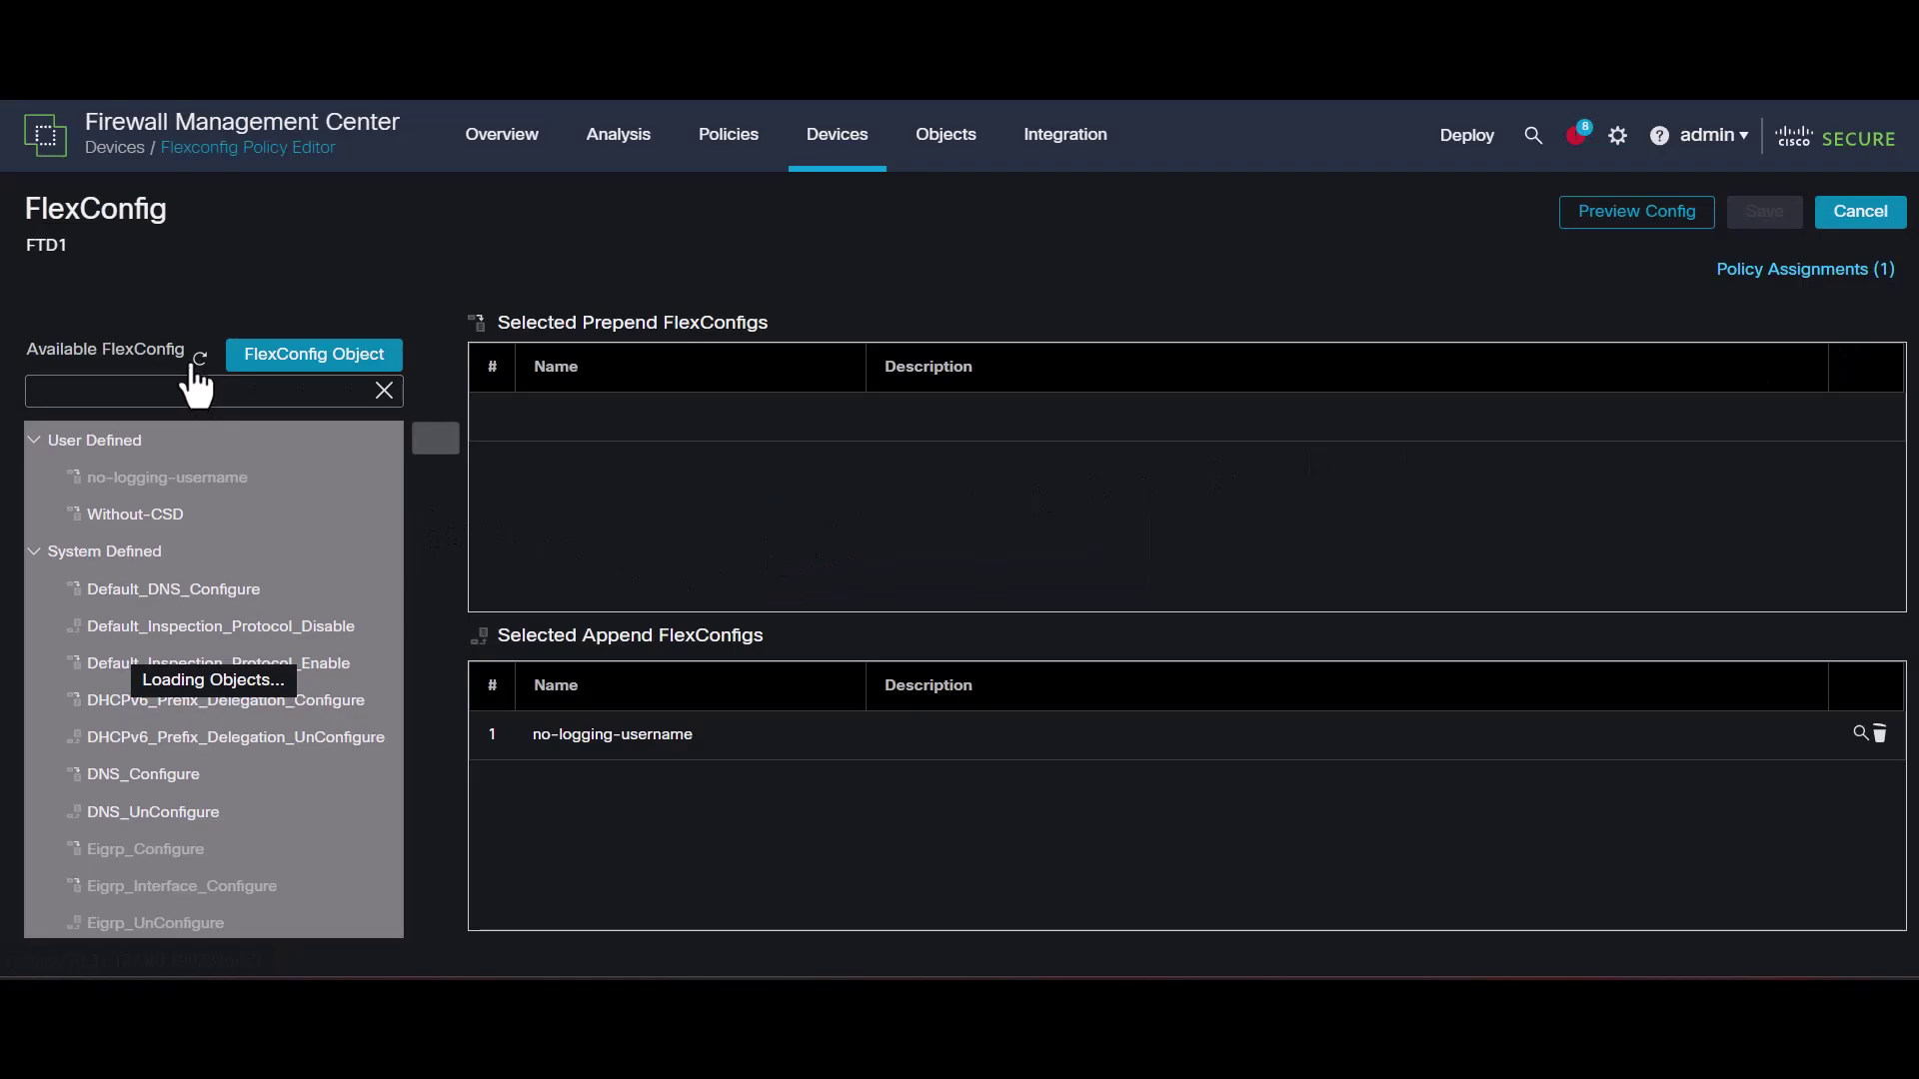
click(172, 511)
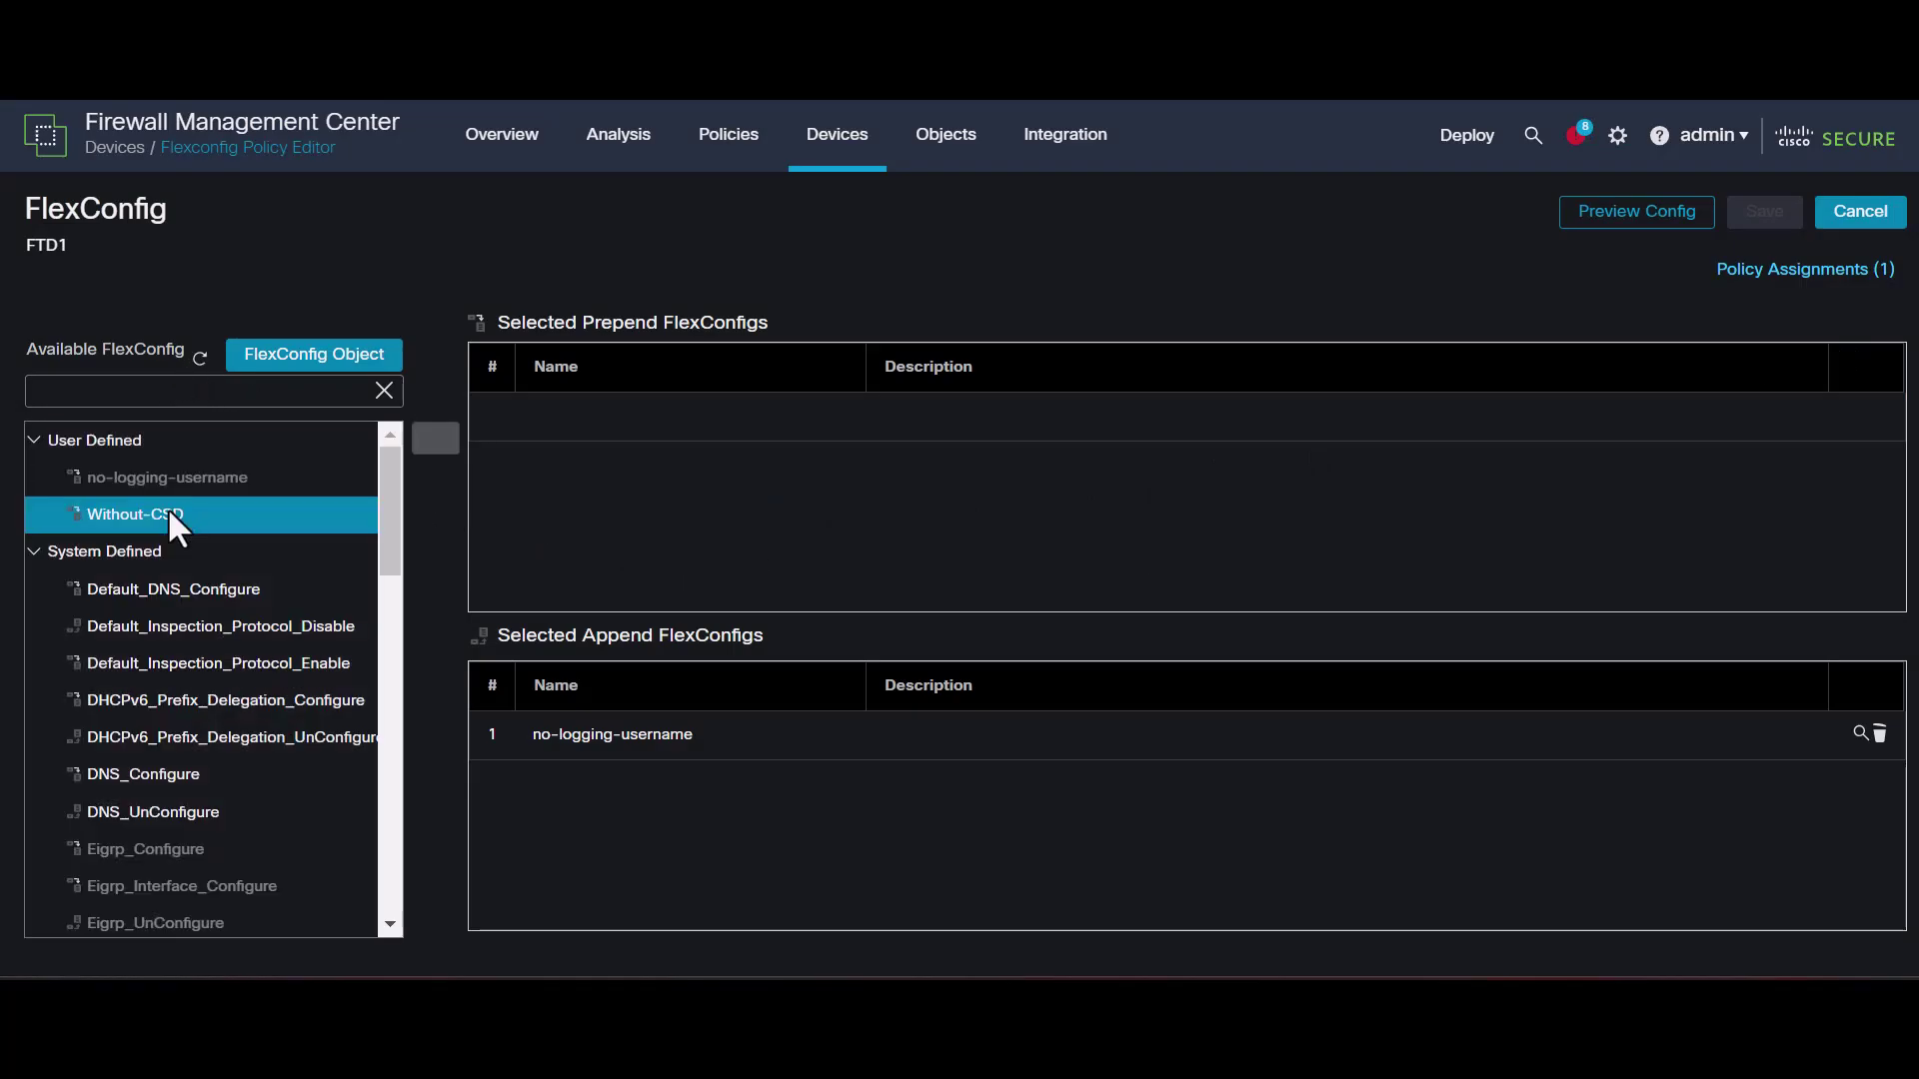
click(236, 509)
click(437, 439)
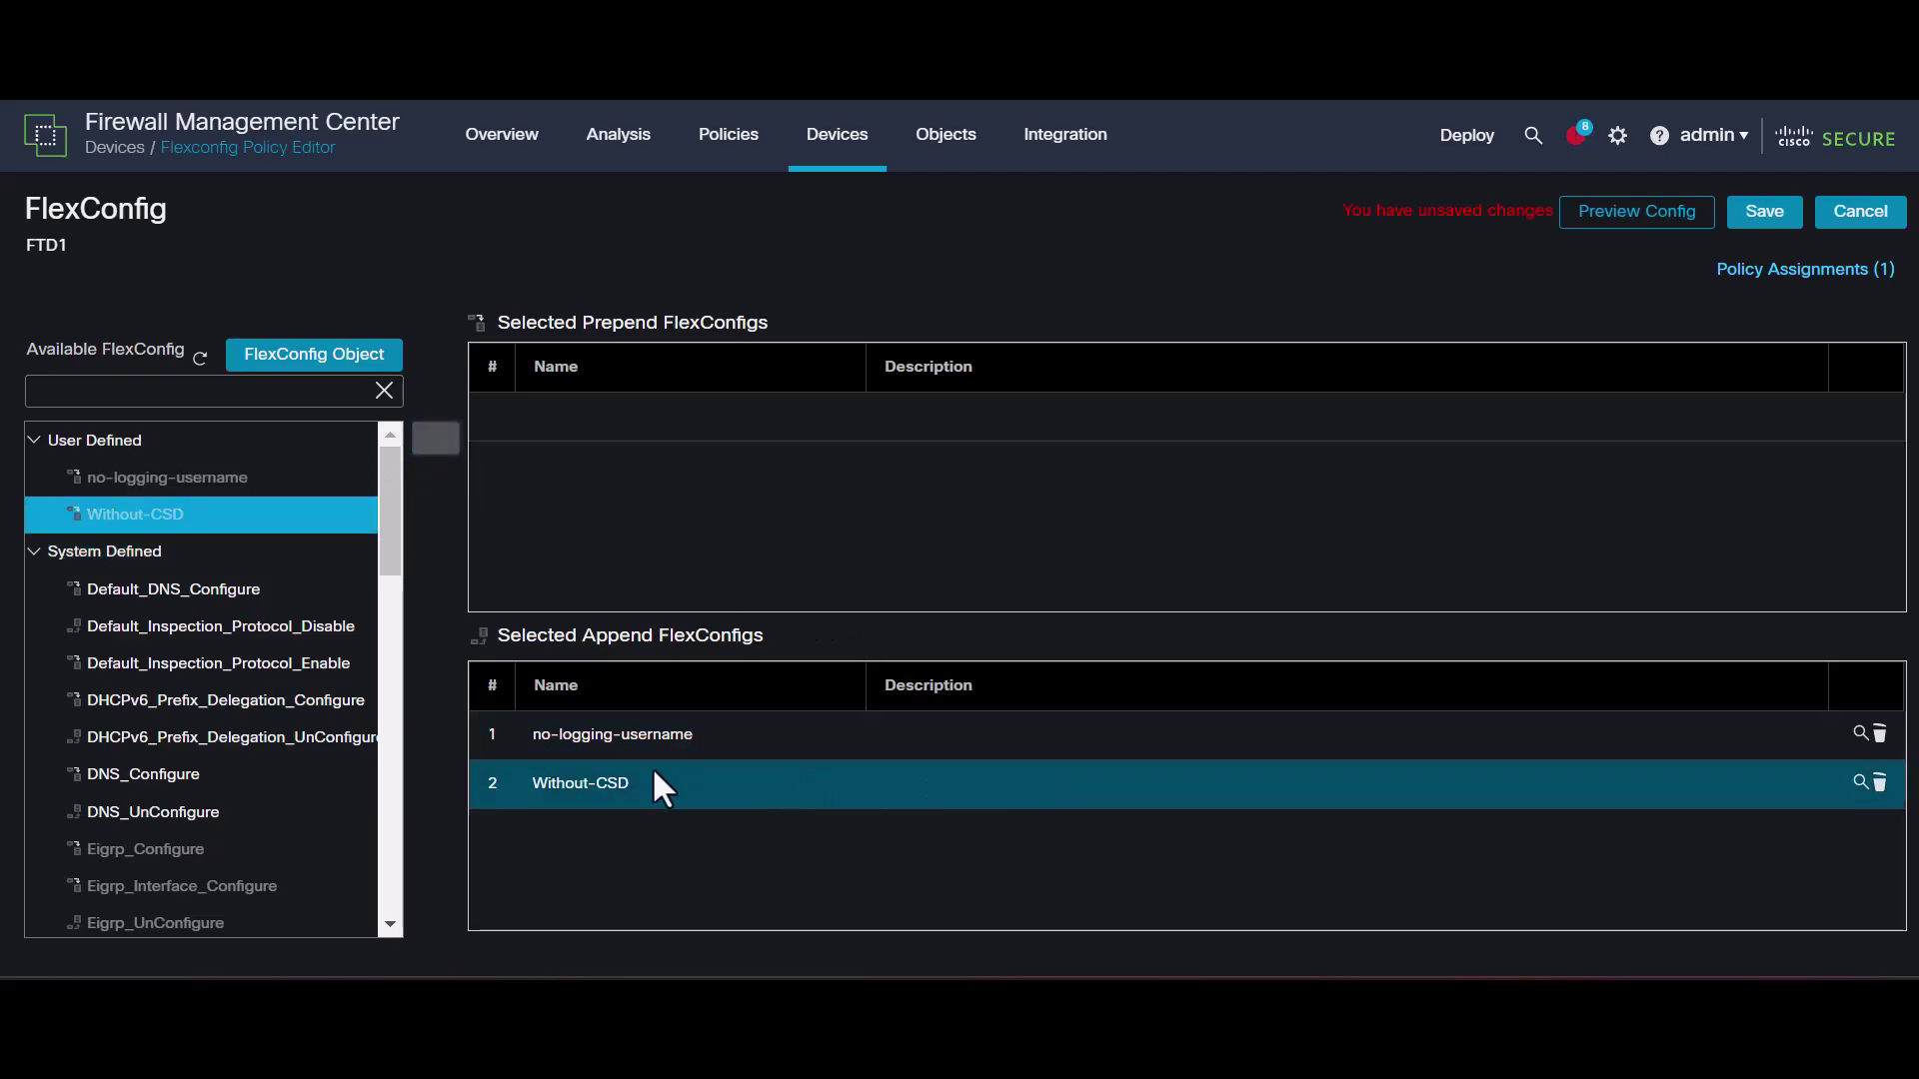
click(1740, 214)
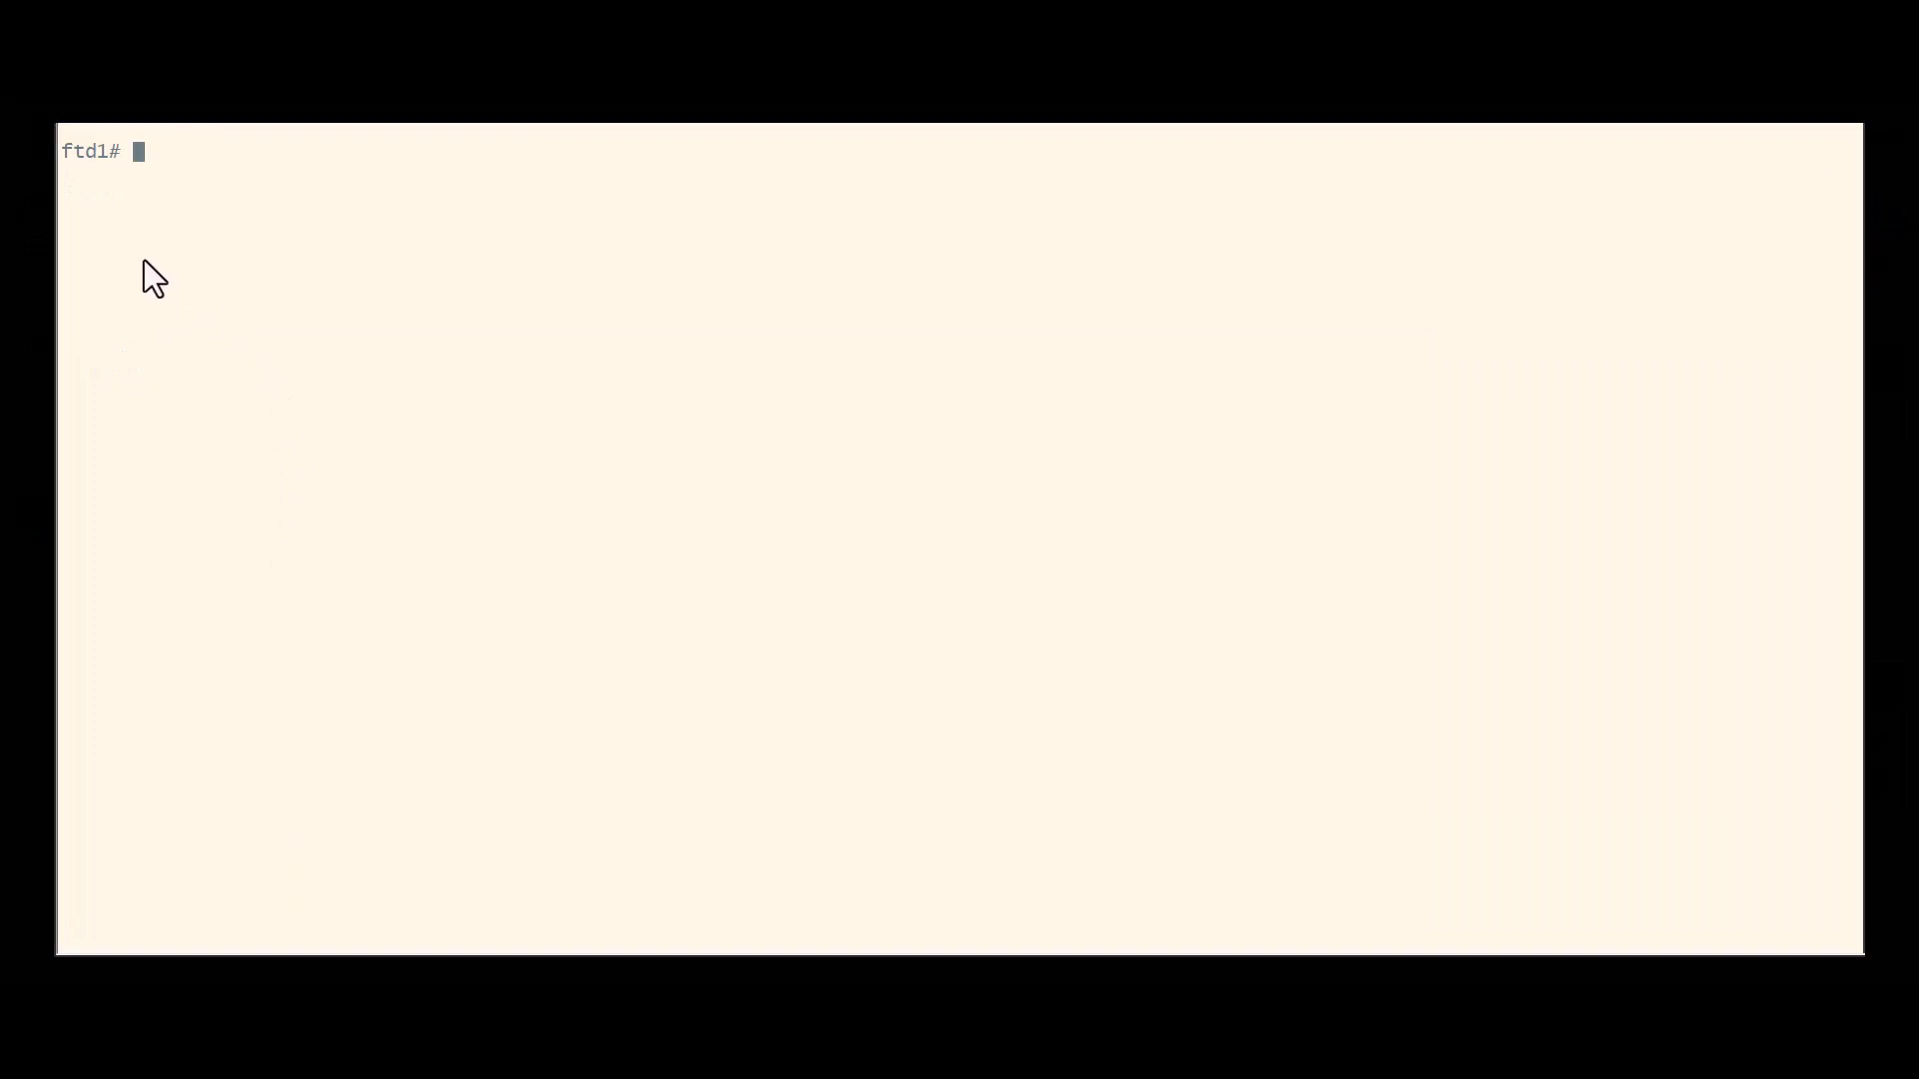
Show the DefaultWEBVPNGroup running config and highlight its without-csd line
text(show run tunnel-group DefaultWEBVPNGroup)
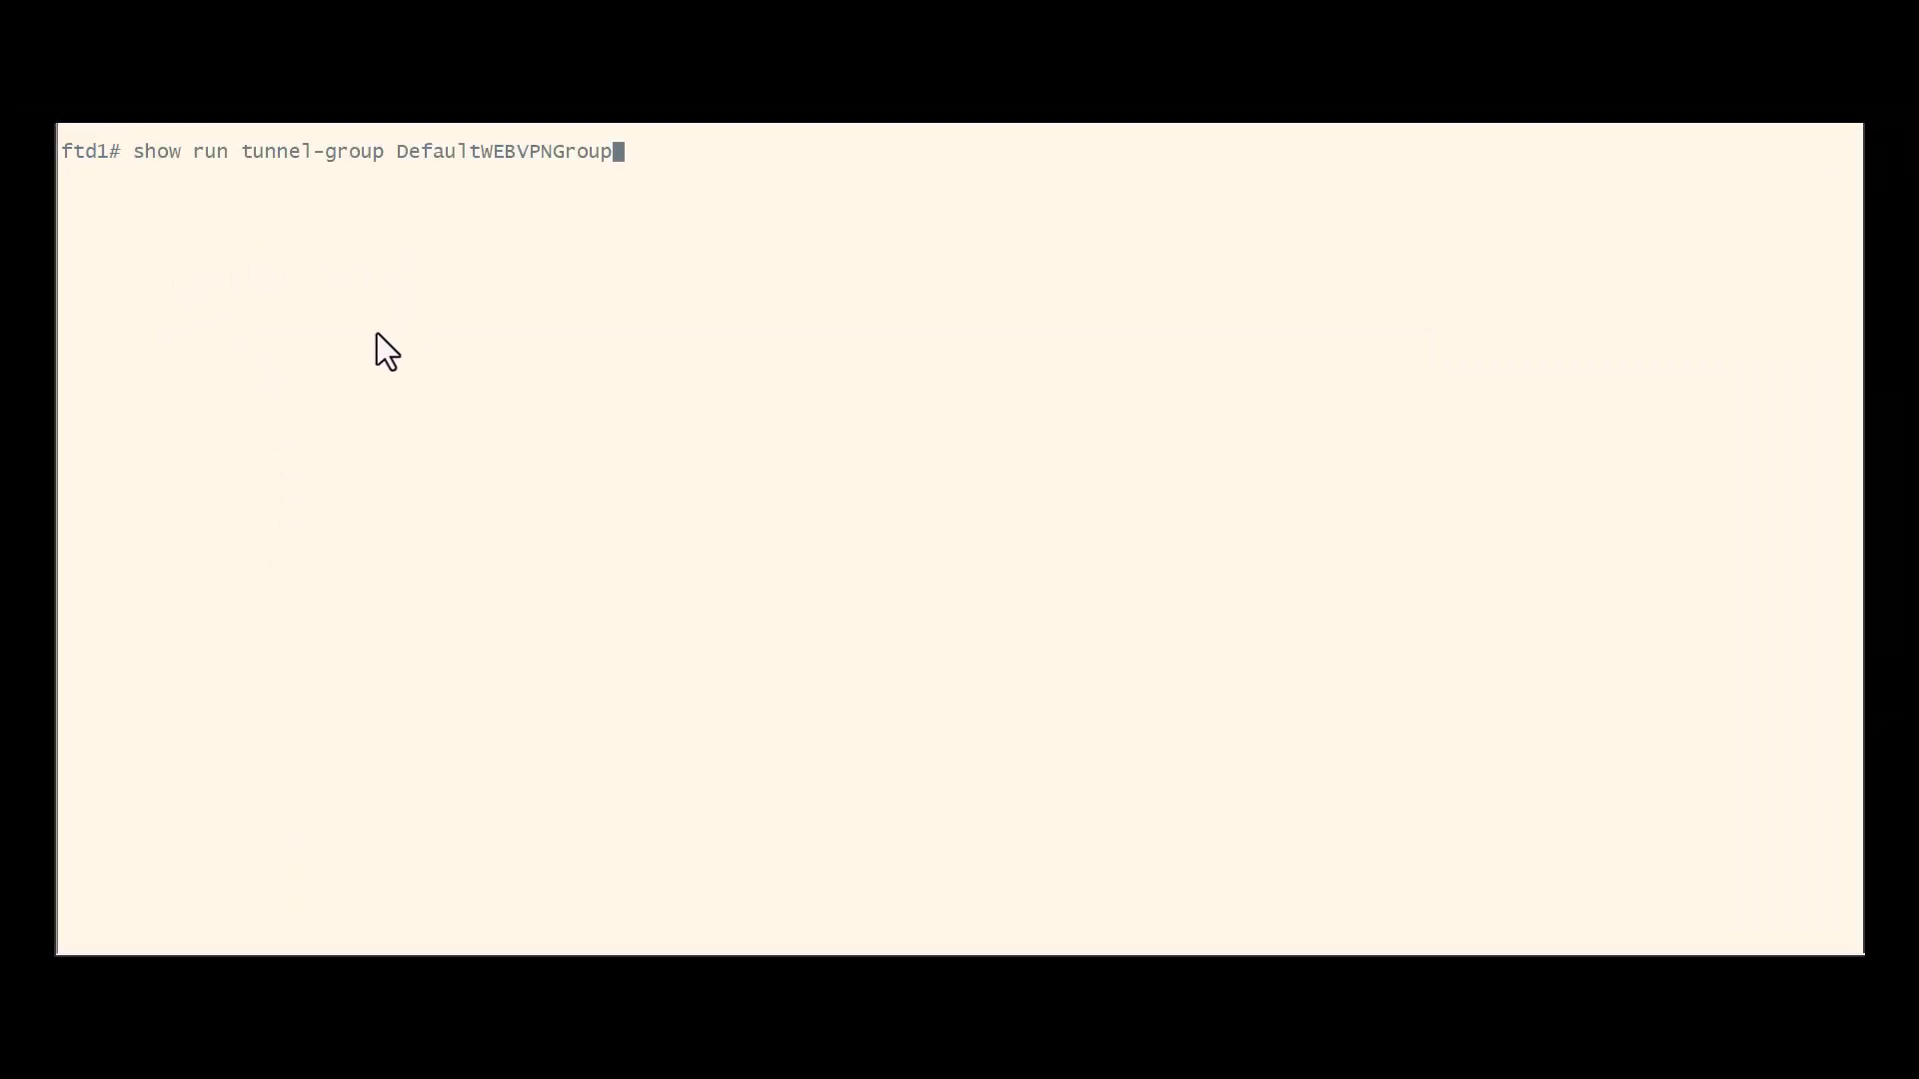
key(Return)
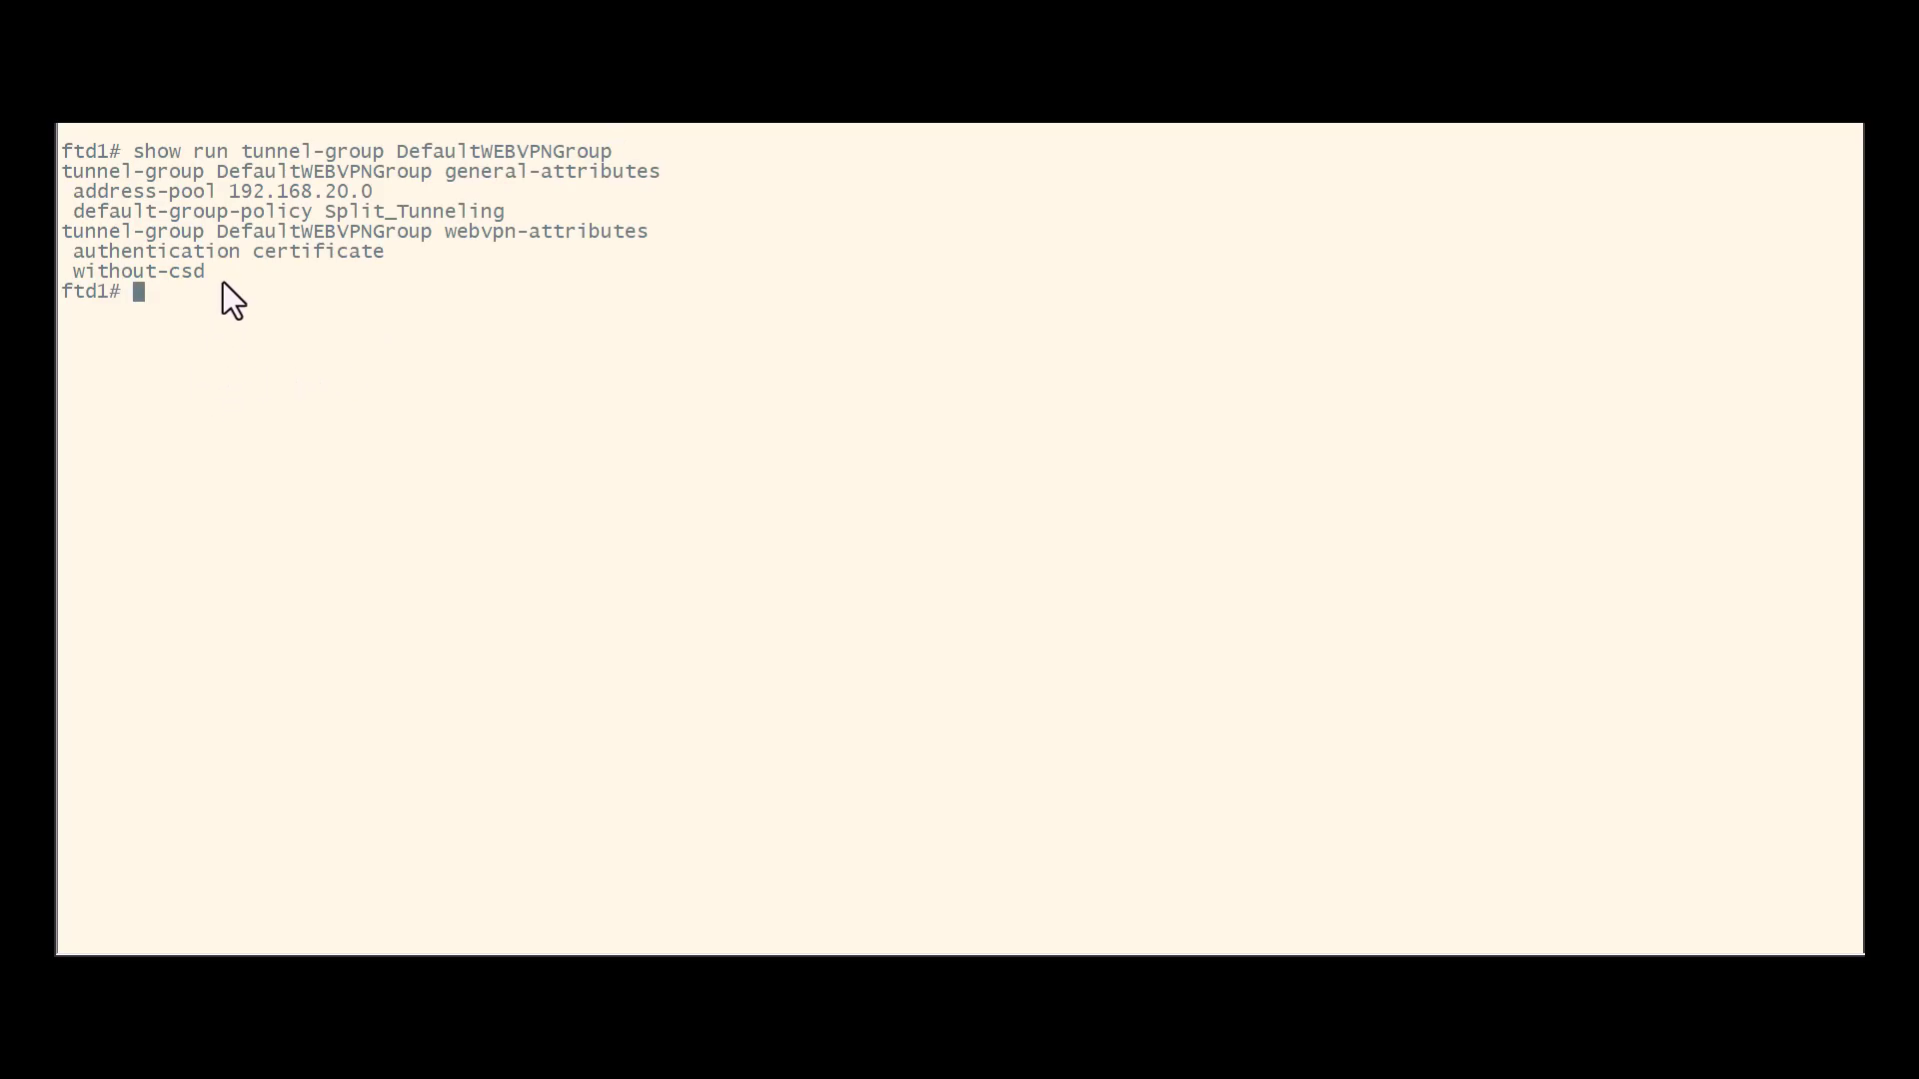
drag(86, 272, 78, 272)
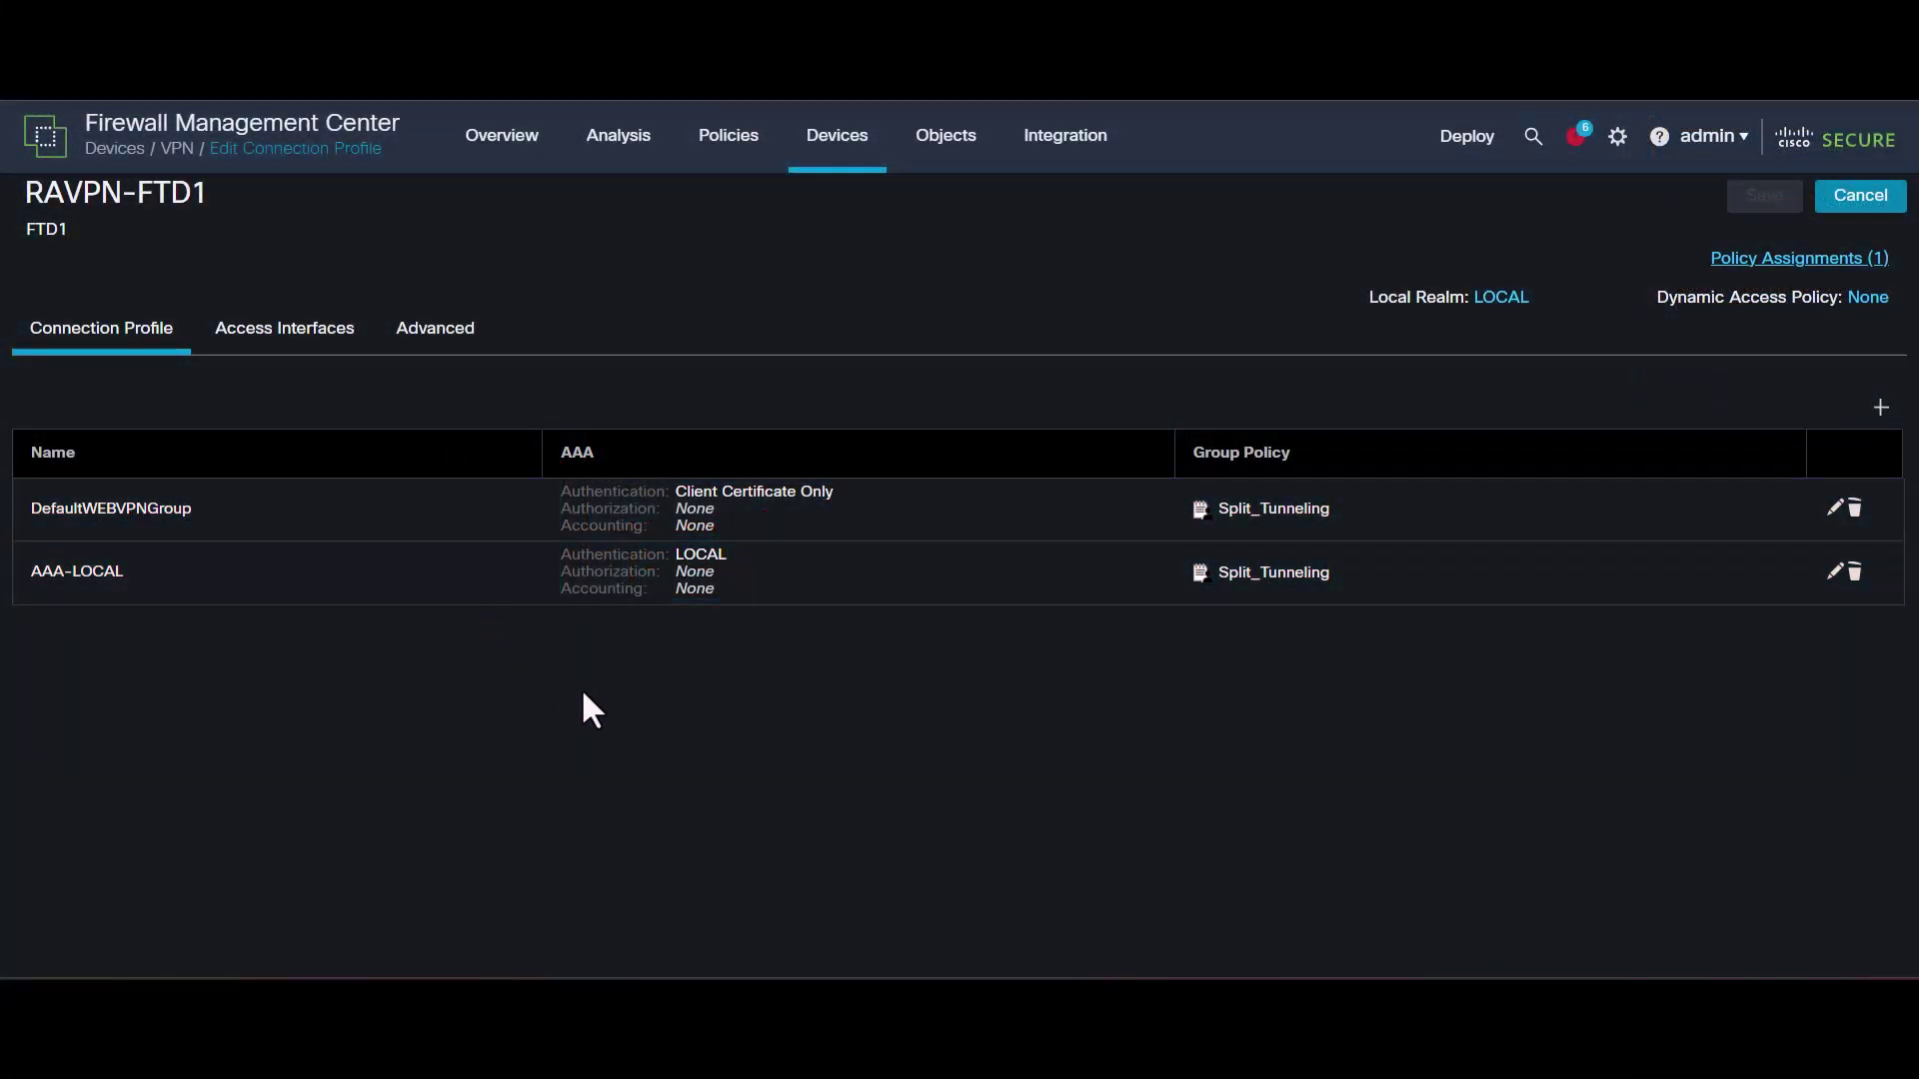
Change RAVPN-FTD1's Web Access and DTLS ports from 443 to 5443 and save
click(258, 366)
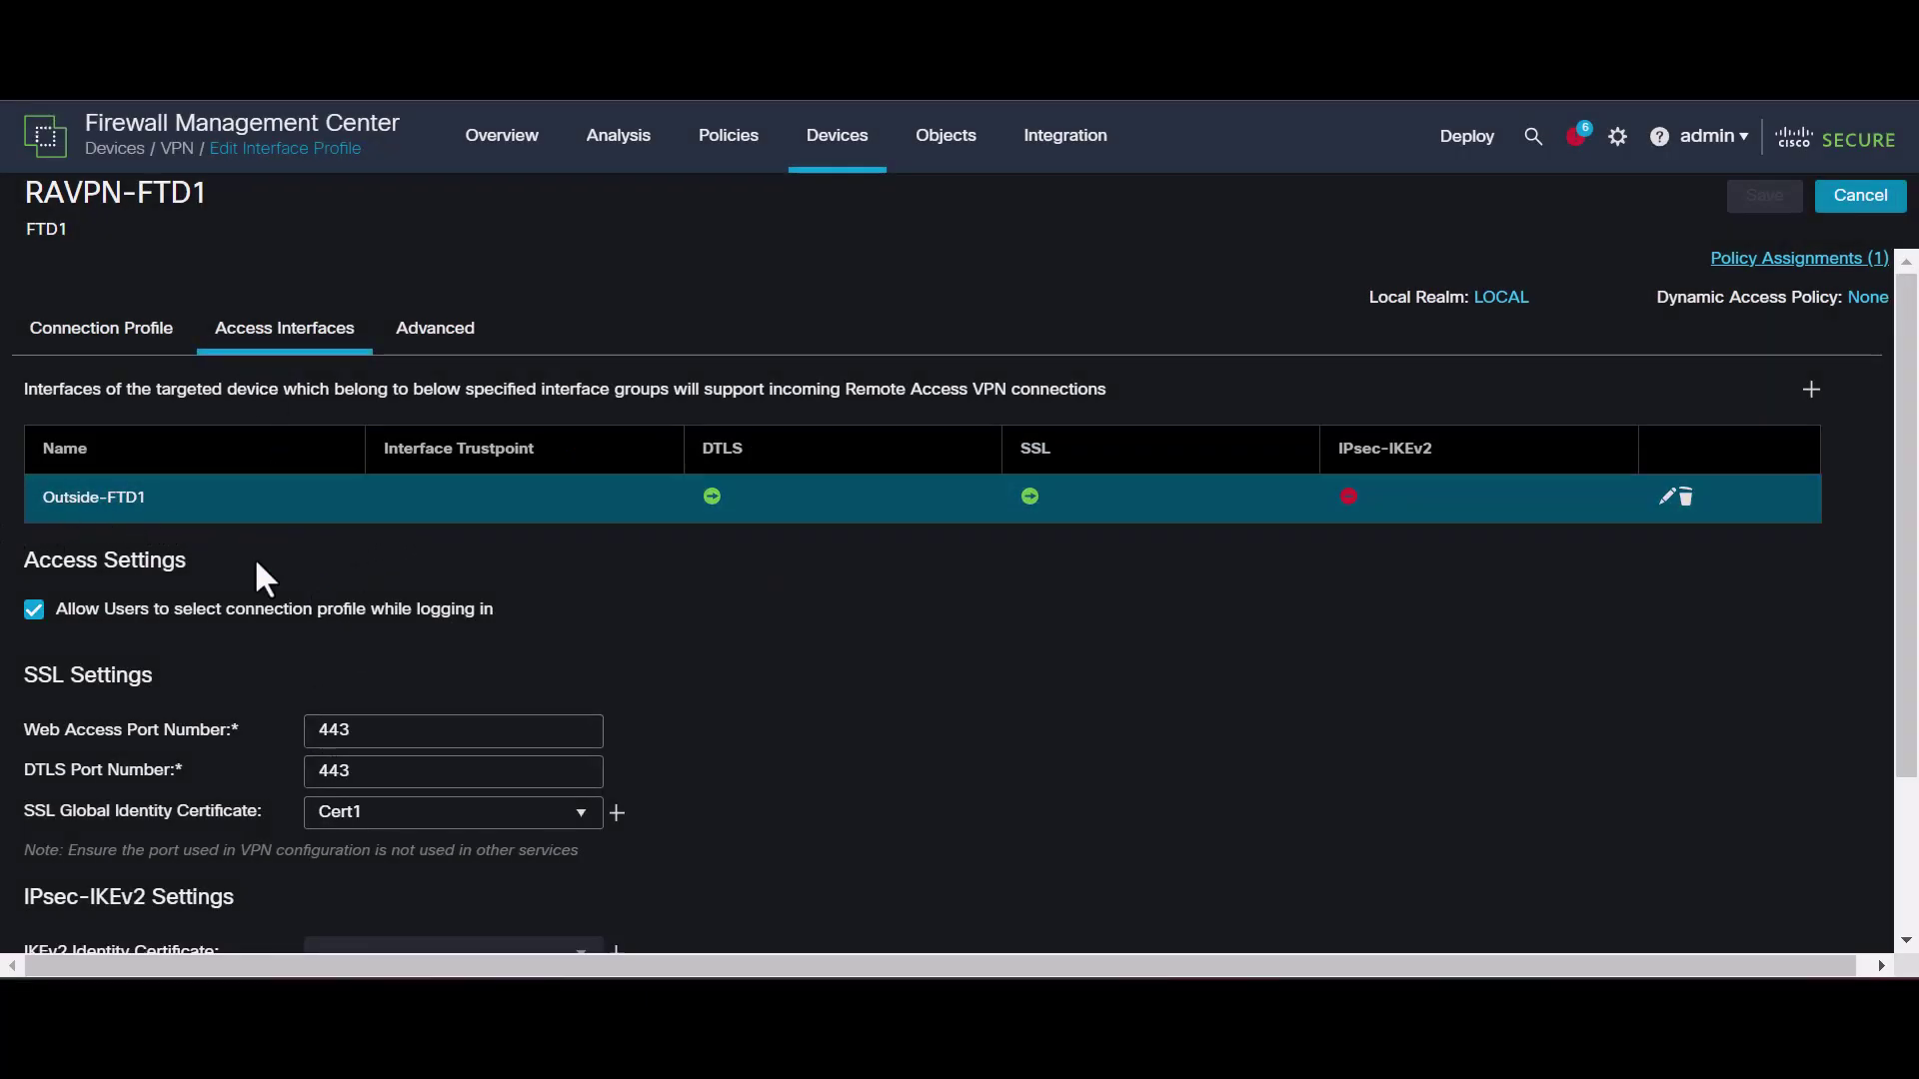
click(310, 734)
text(5)
click(313, 763)
text(5)
click(786, 756)
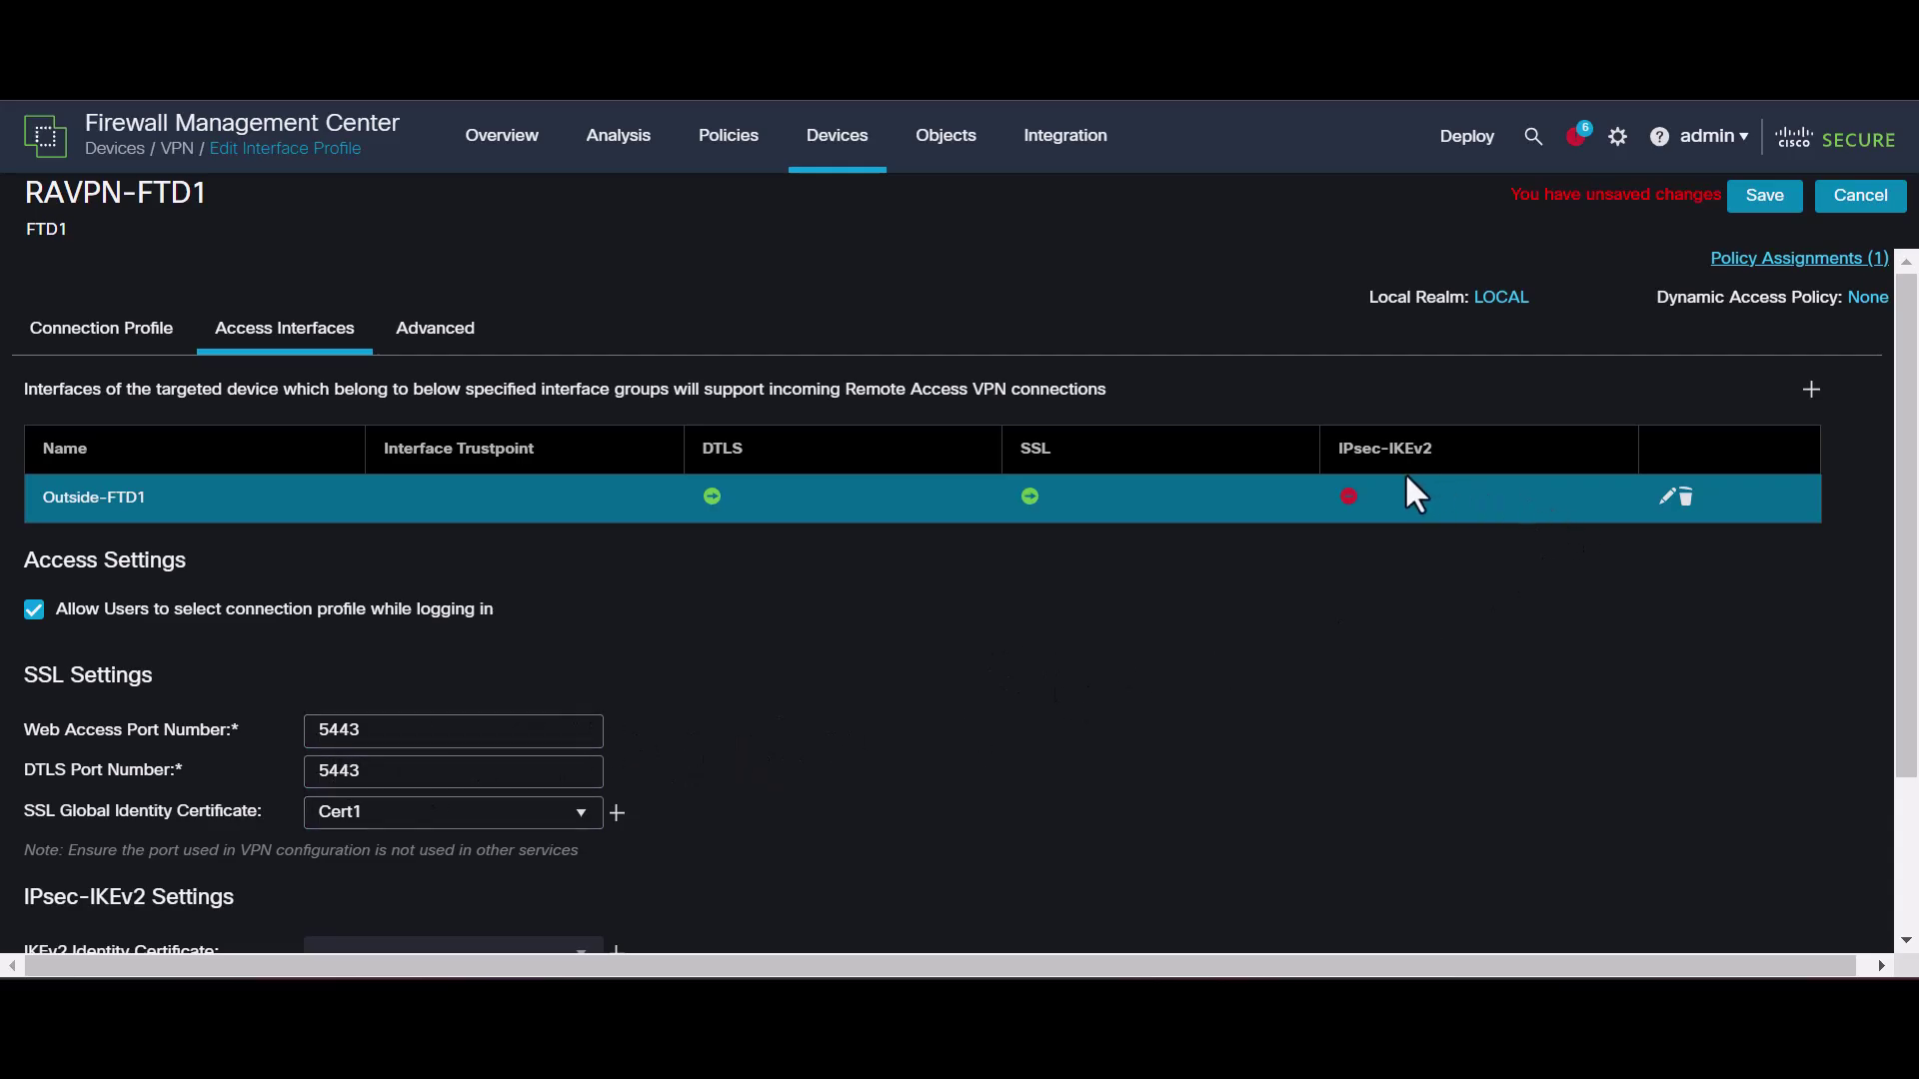
scroll(1632, 490, down, 1)
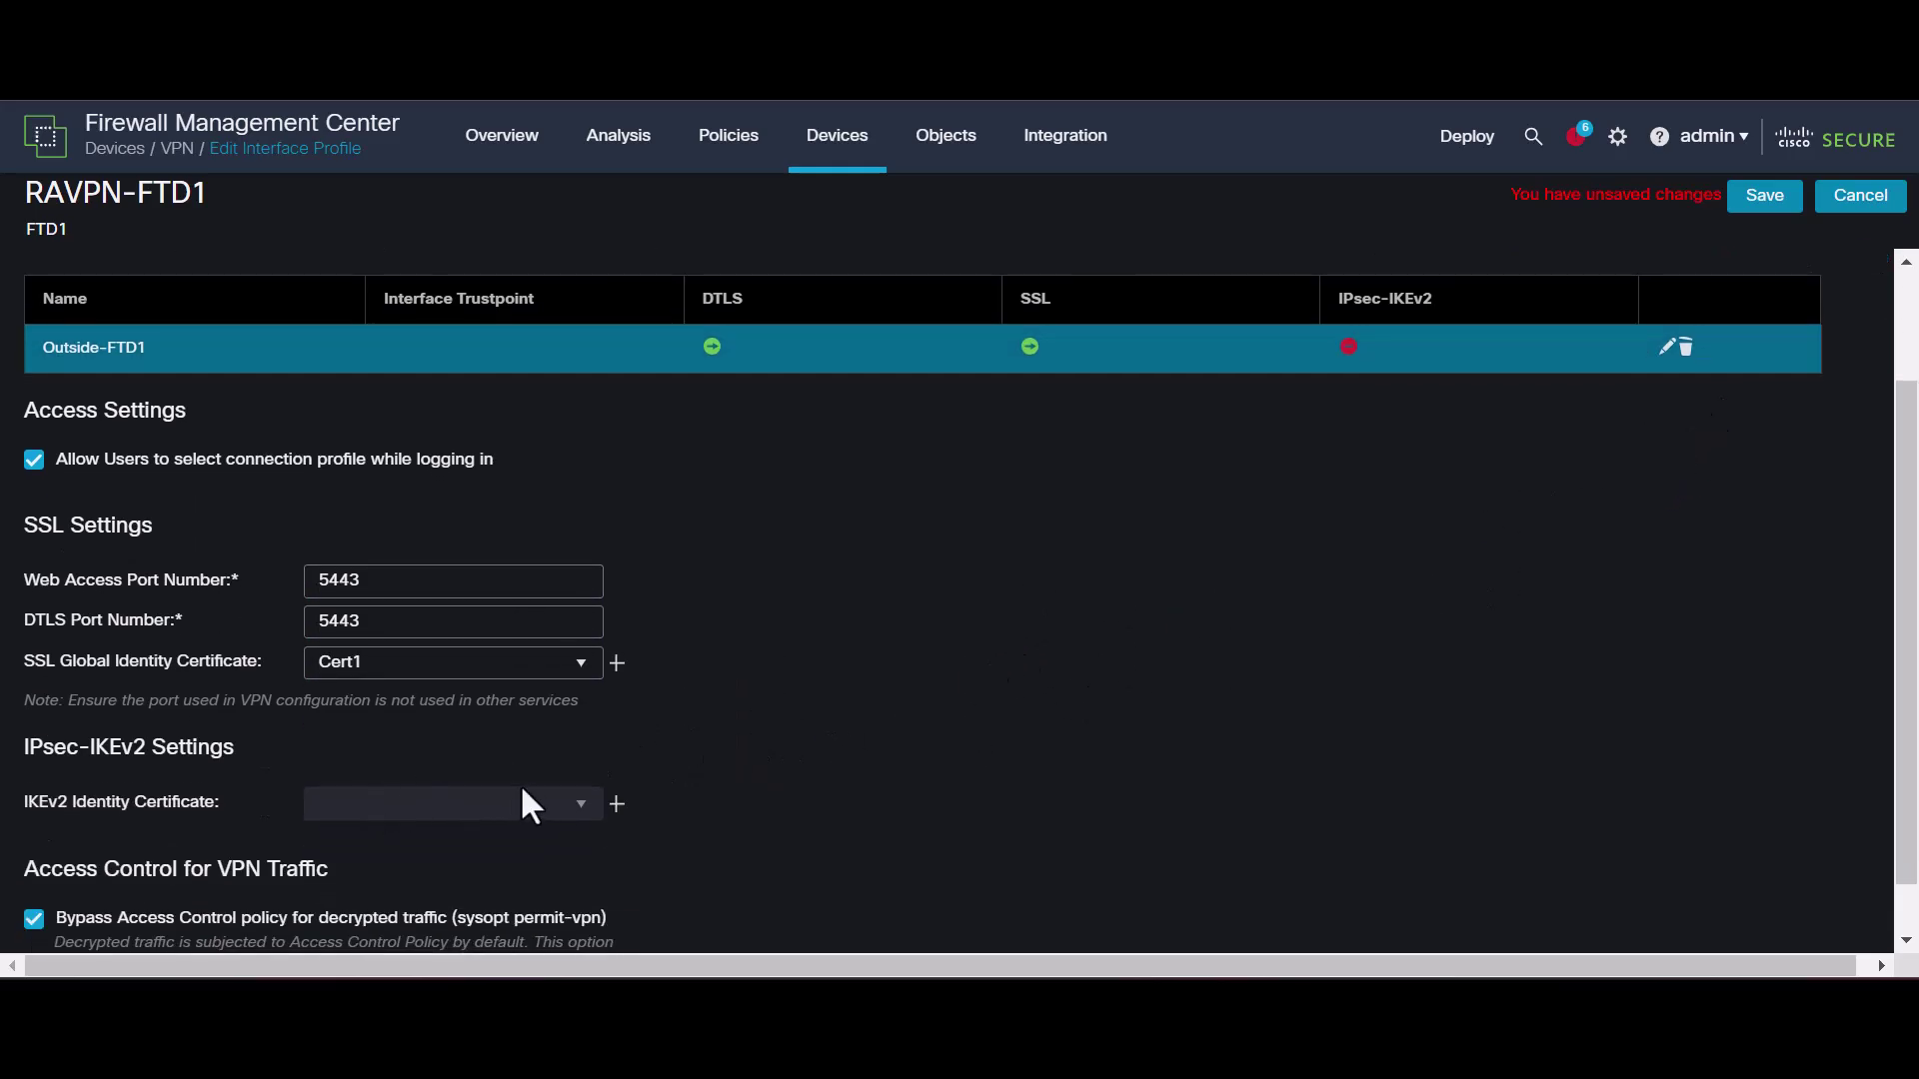
scroll(1599, 420, up, 1)
click(1761, 197)
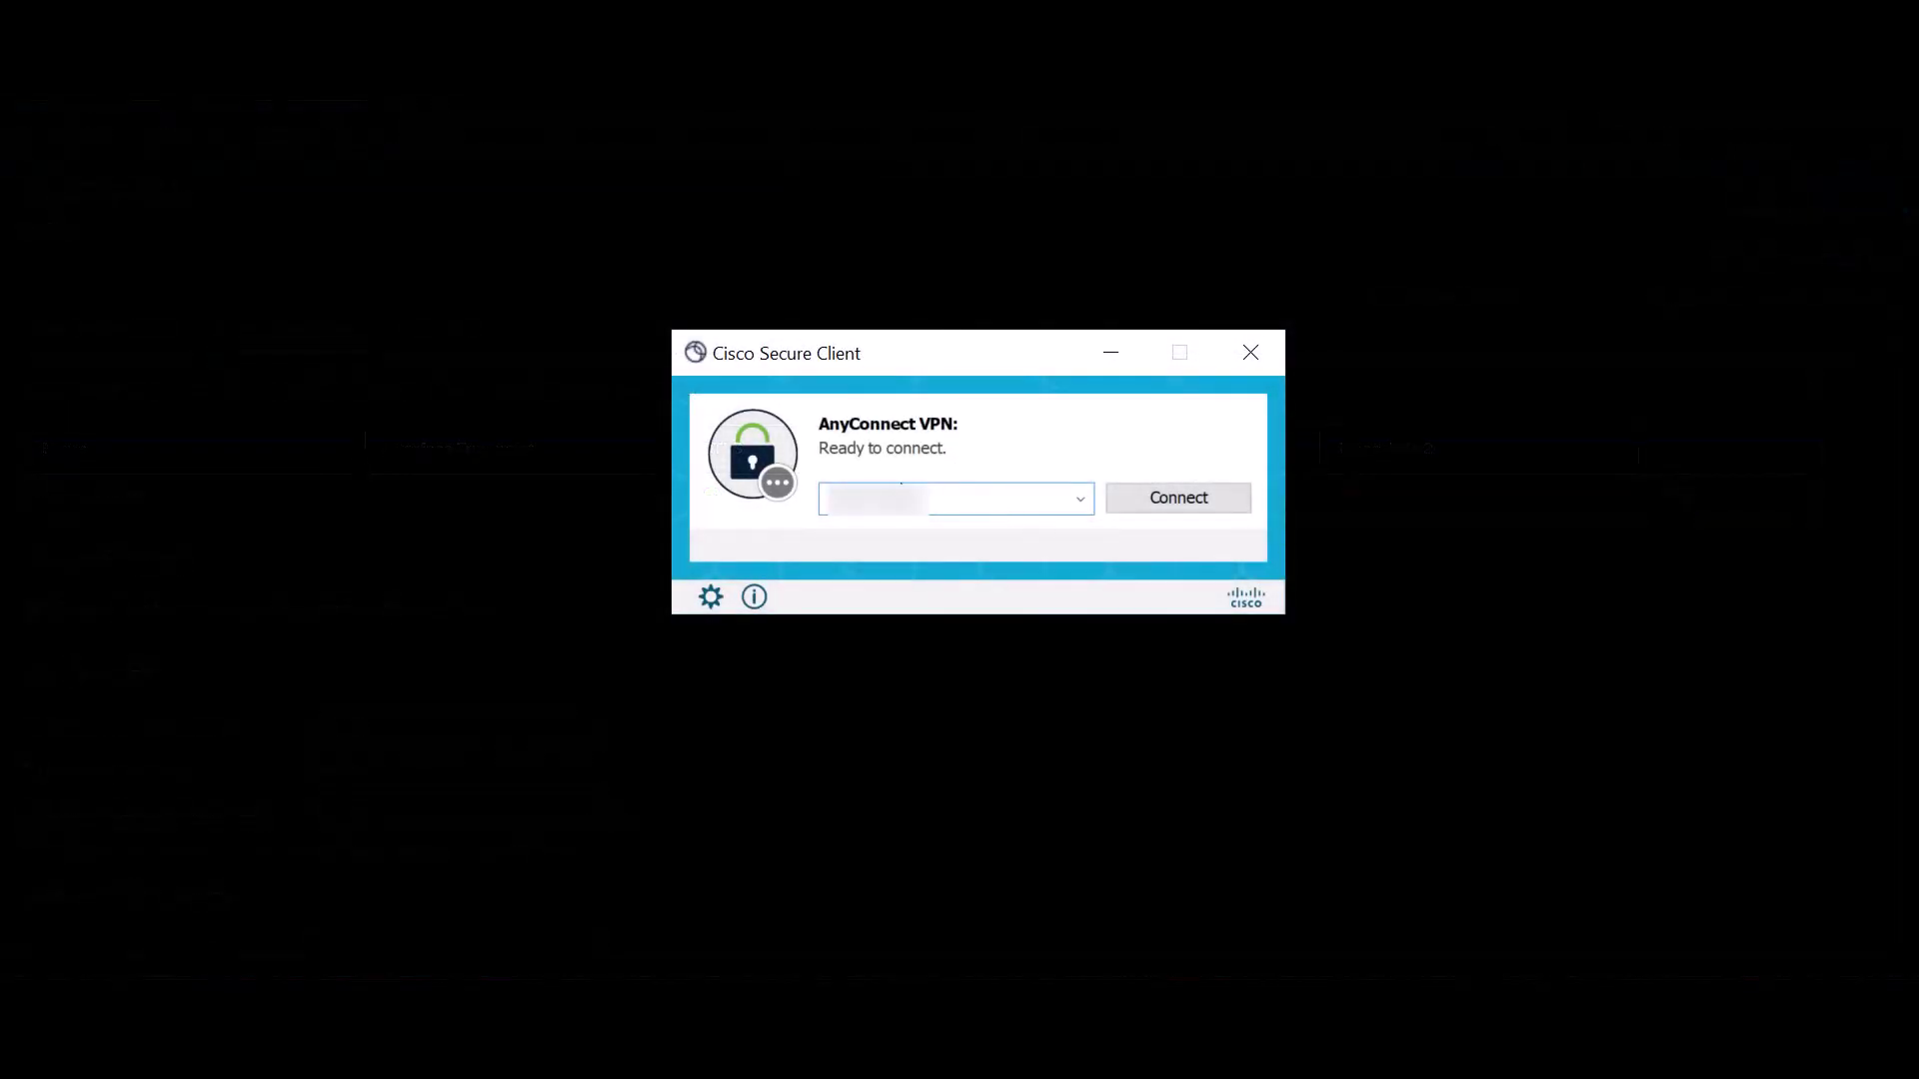
After the timeout, reconnect Secure Client with the port appended, accept the certificate, and submit credentials
click(1197, 497)
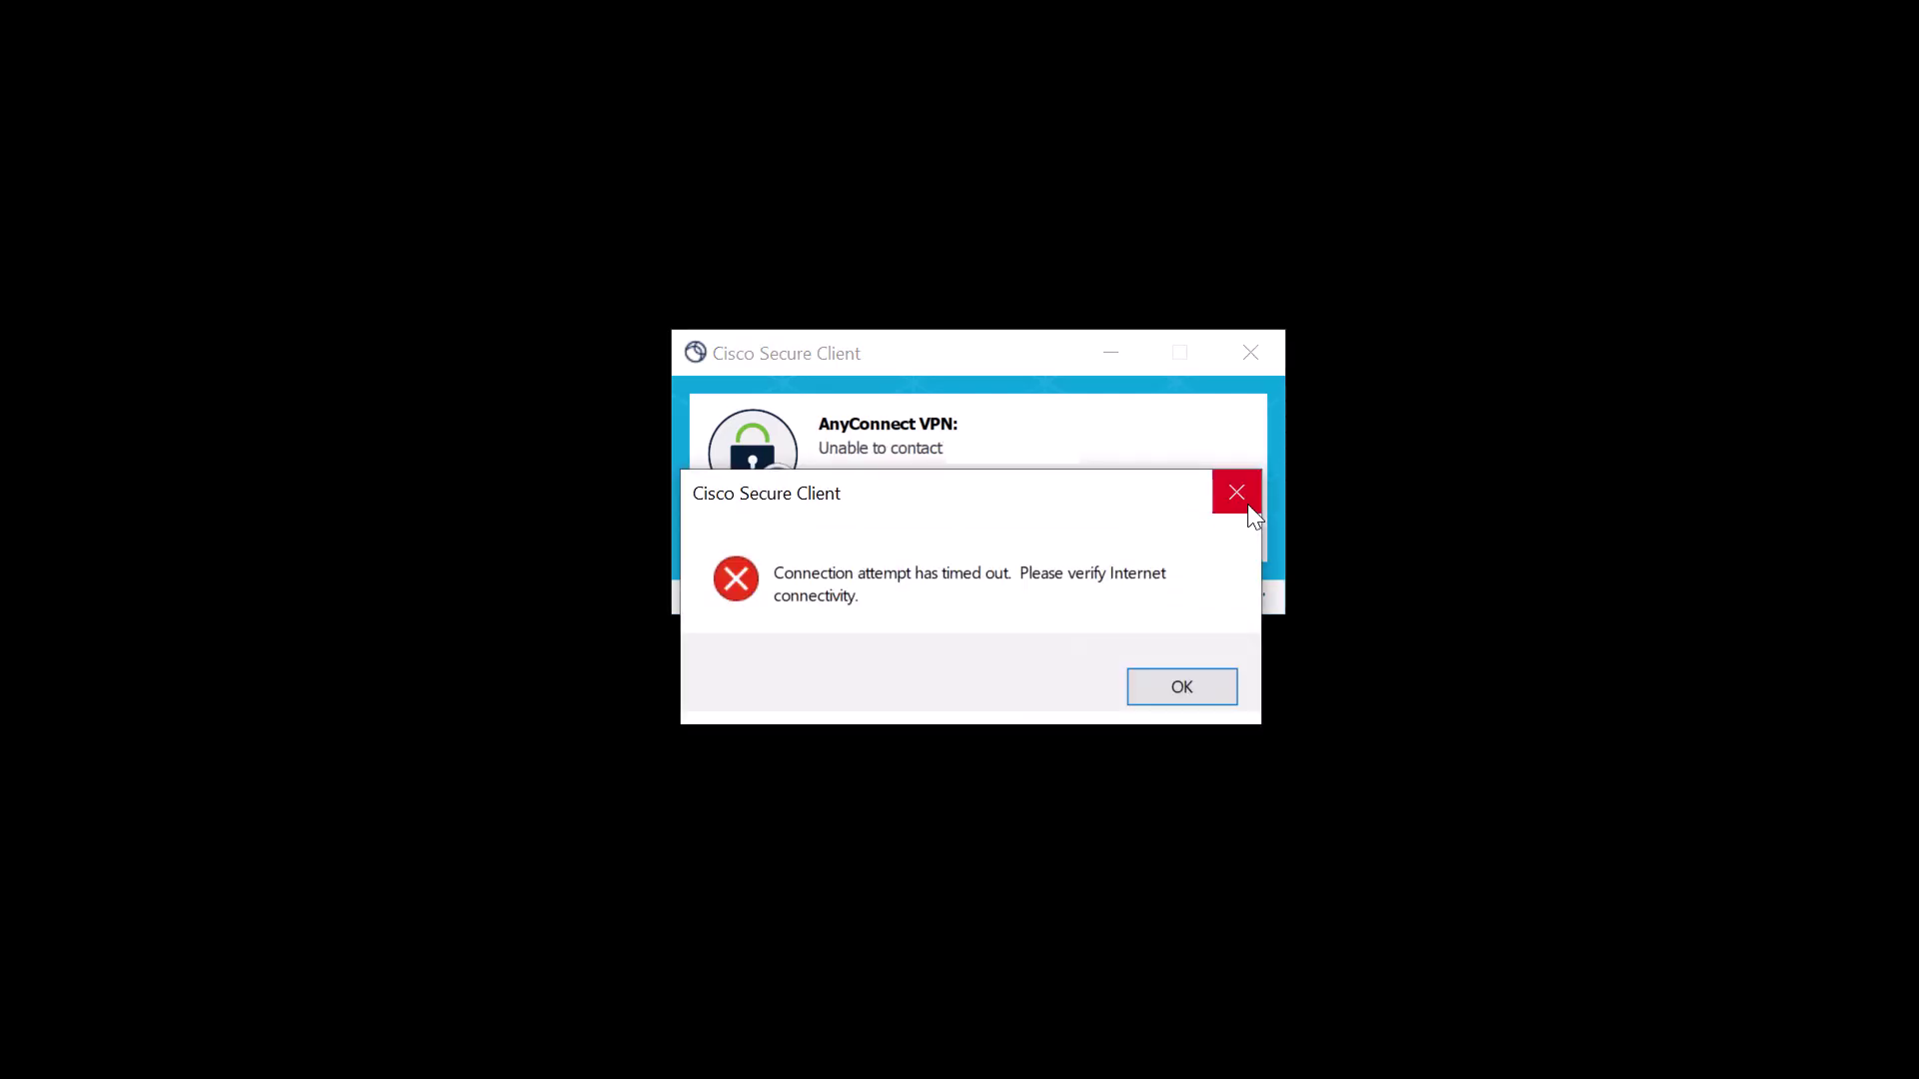
click(1190, 693)
click(1008, 497)
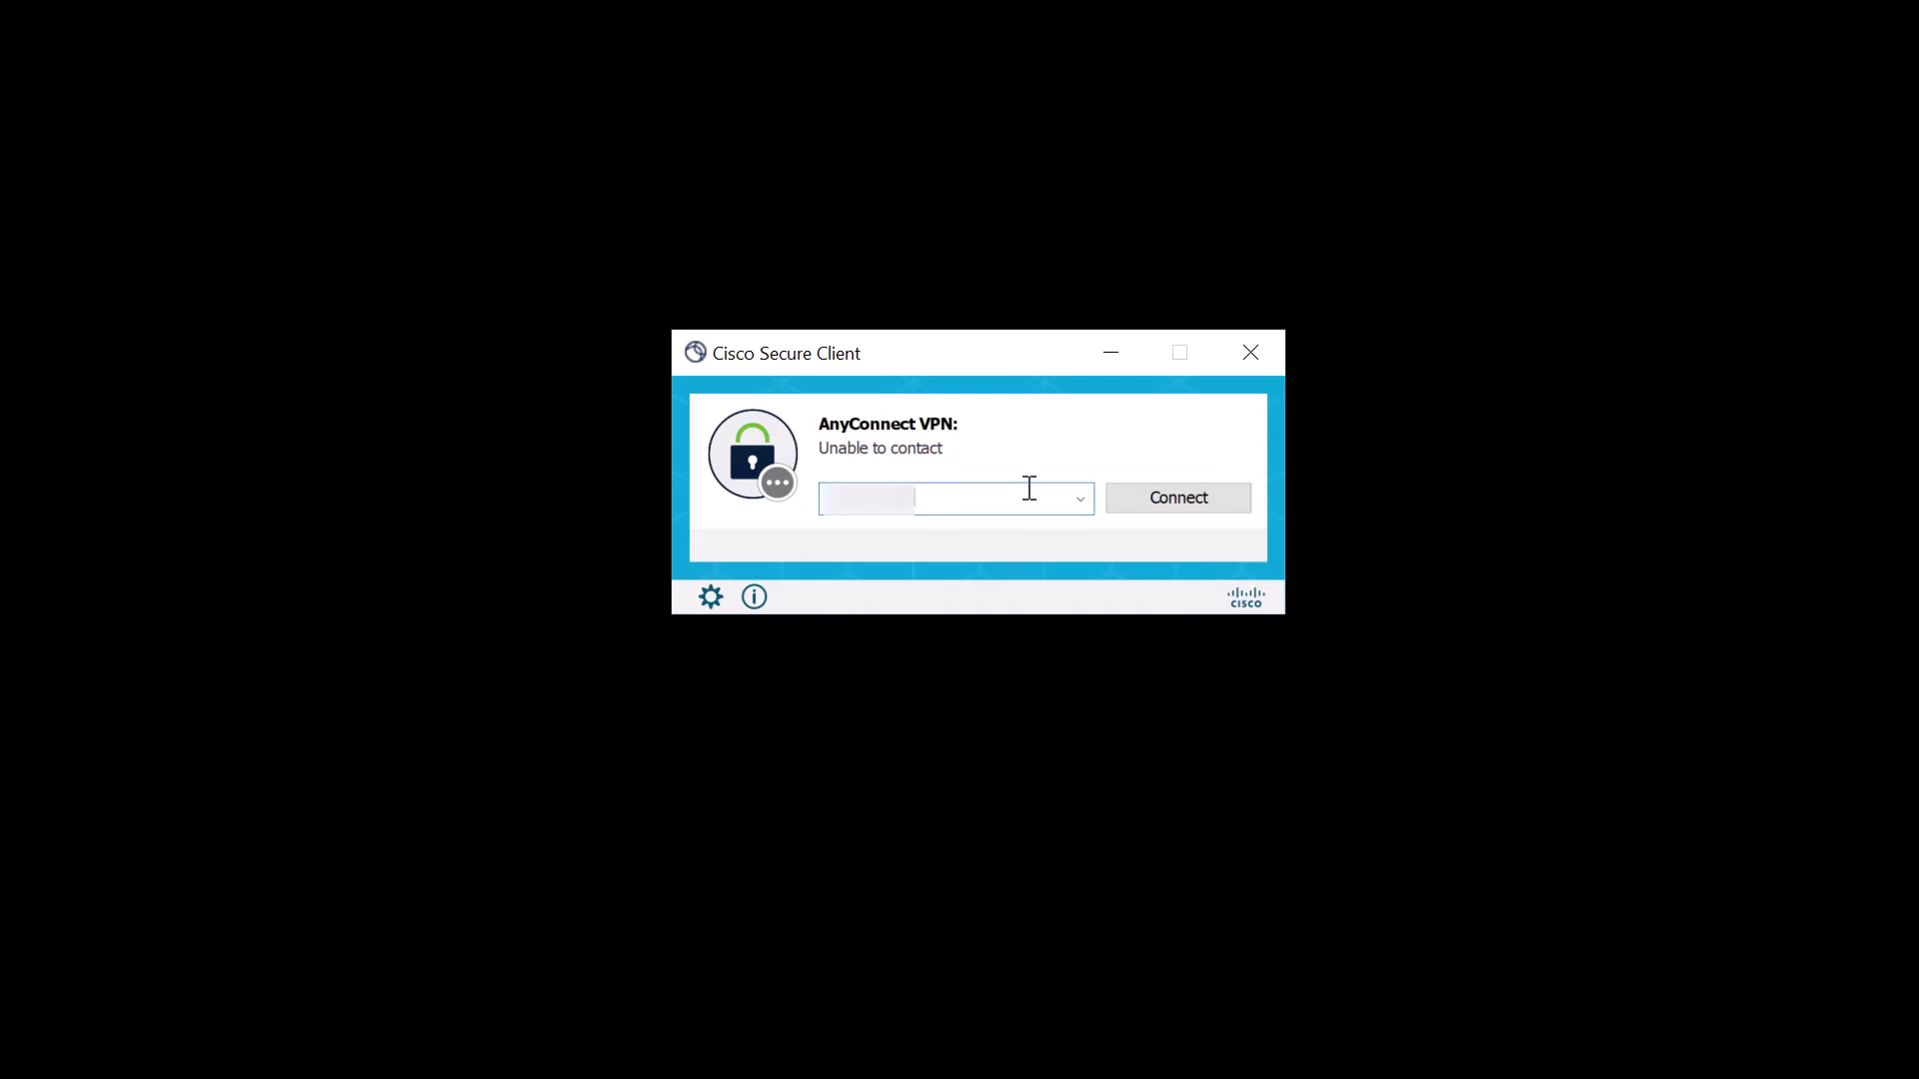
text(:)
text(8443)
key(Return)
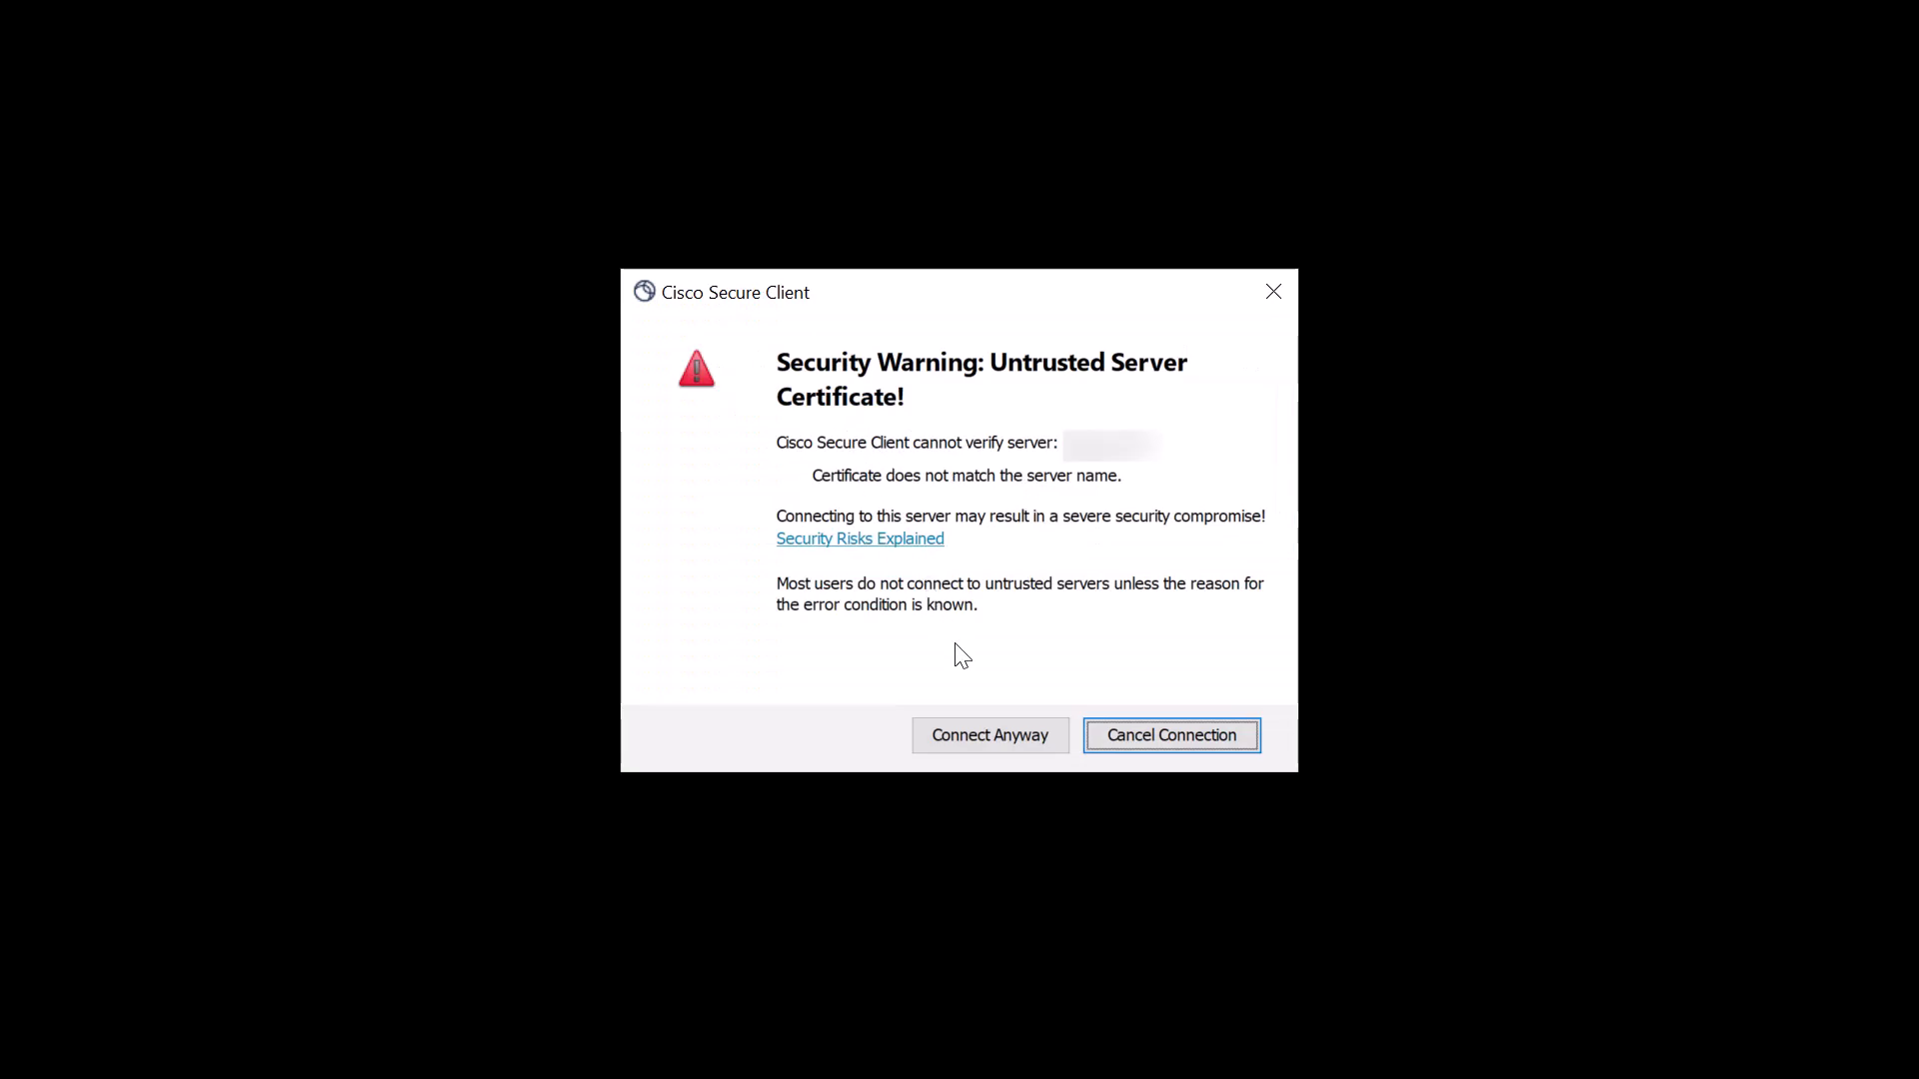
click(982, 739)
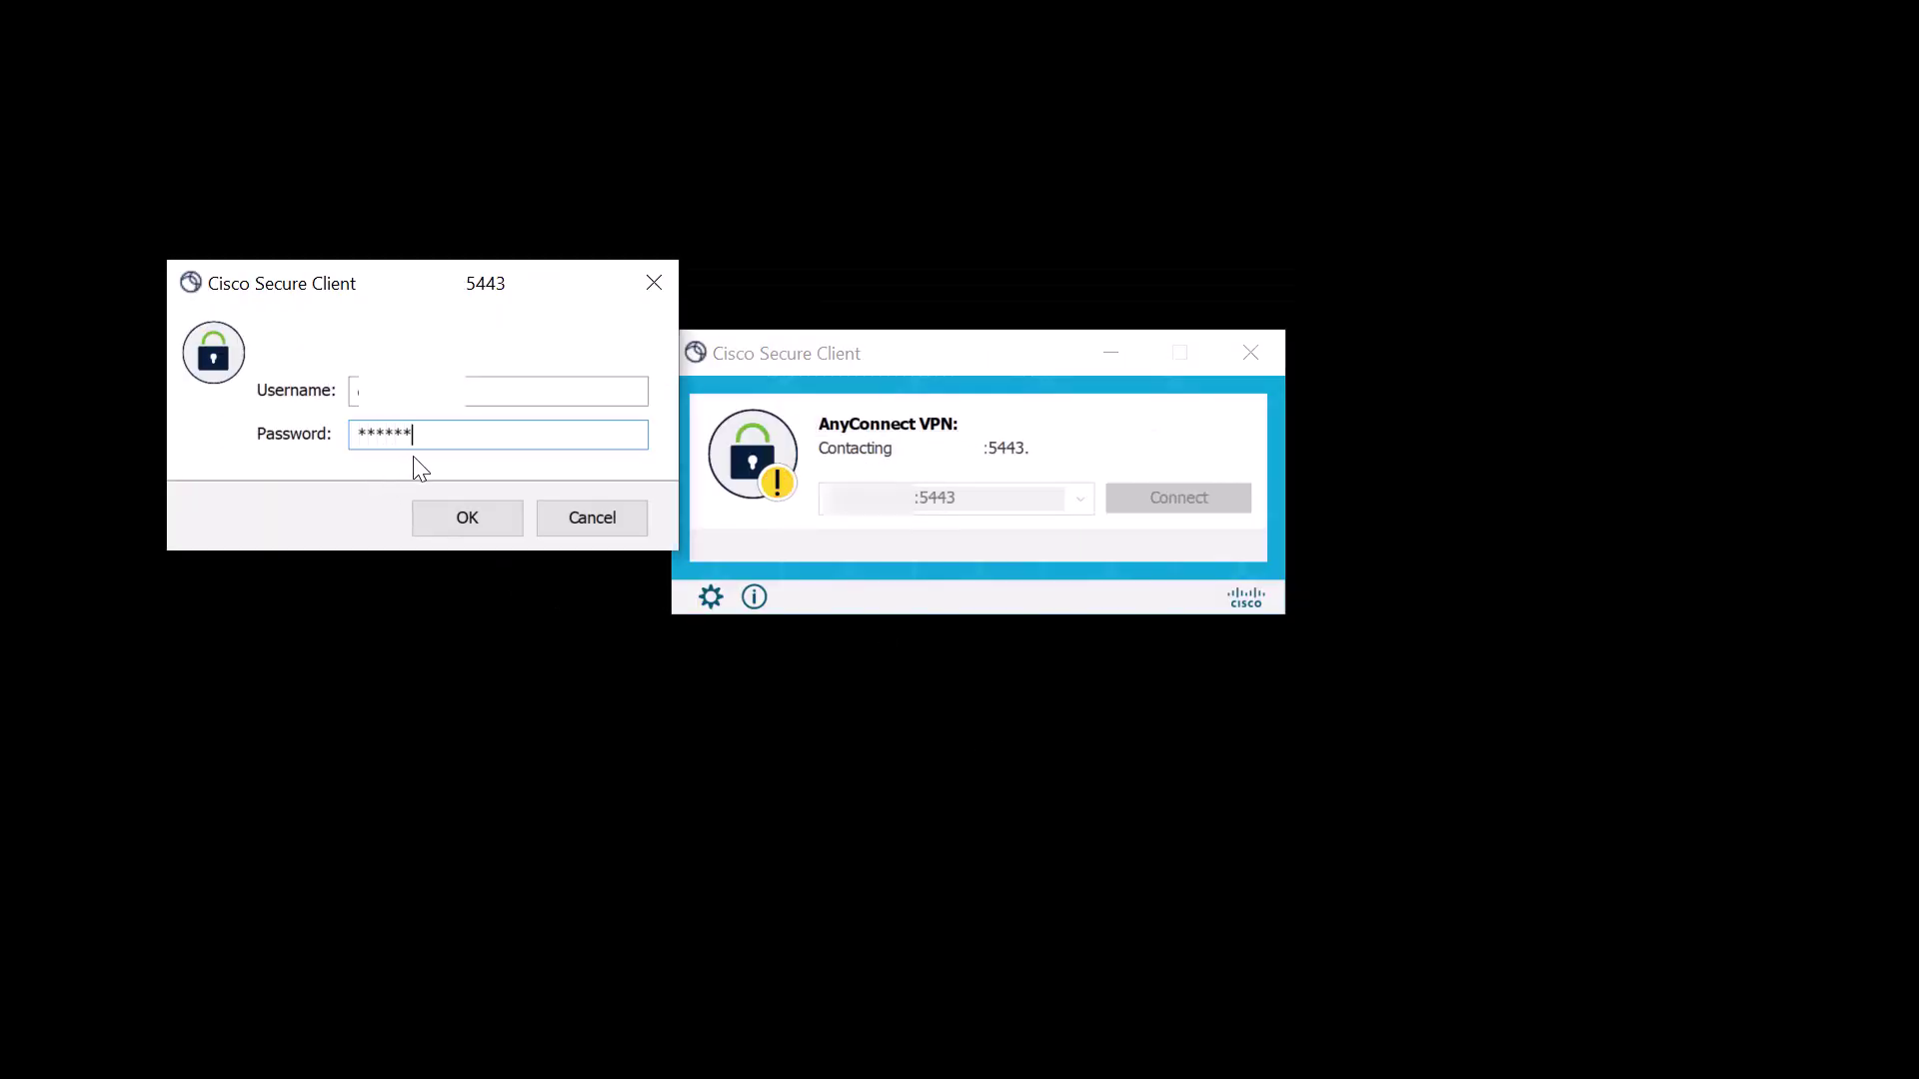
key(Return)
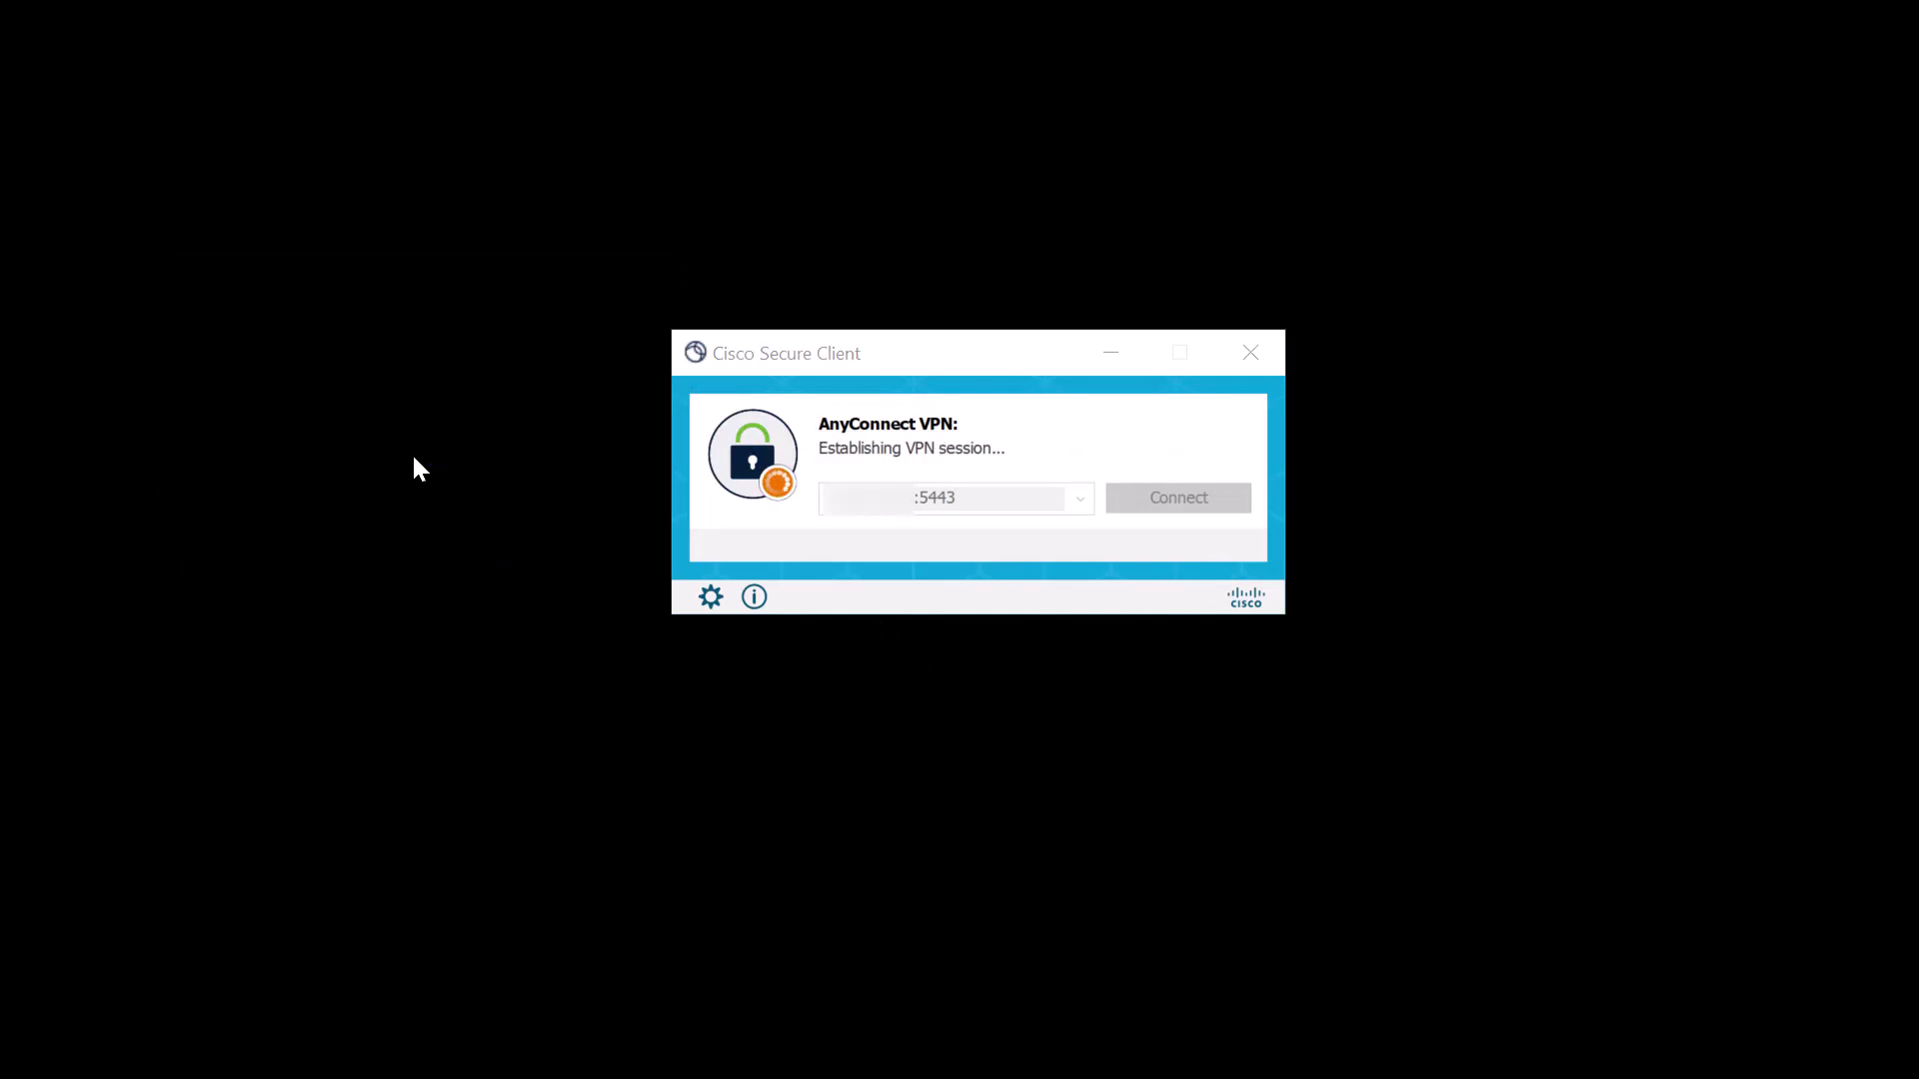